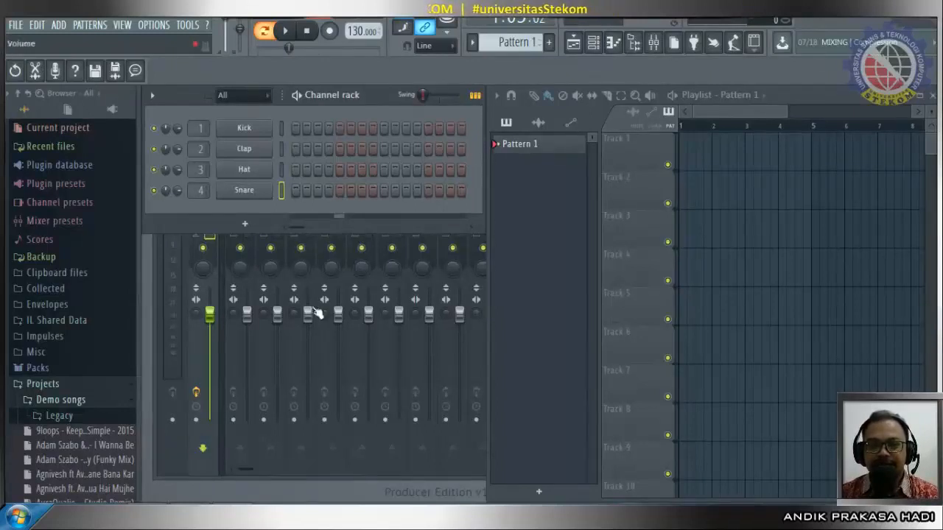
# Bring the mixer, the channel rack and the playlist to the front one after another.
pyautogui.click(478, 355)
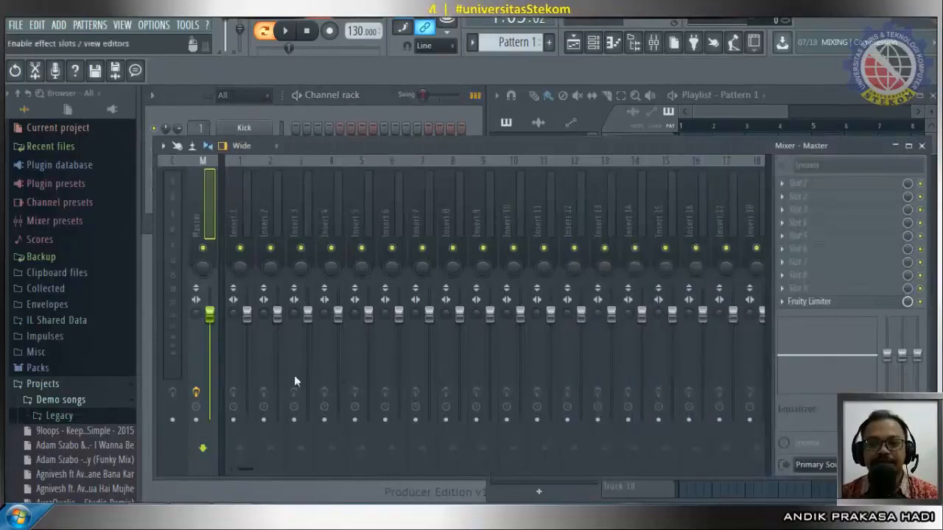
pyautogui.click(330, 96)
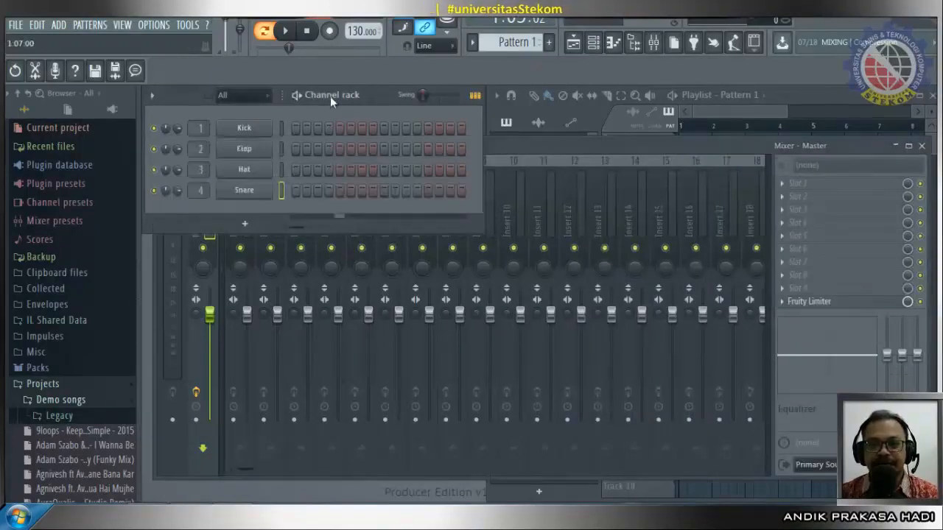
pyautogui.click(808, 96)
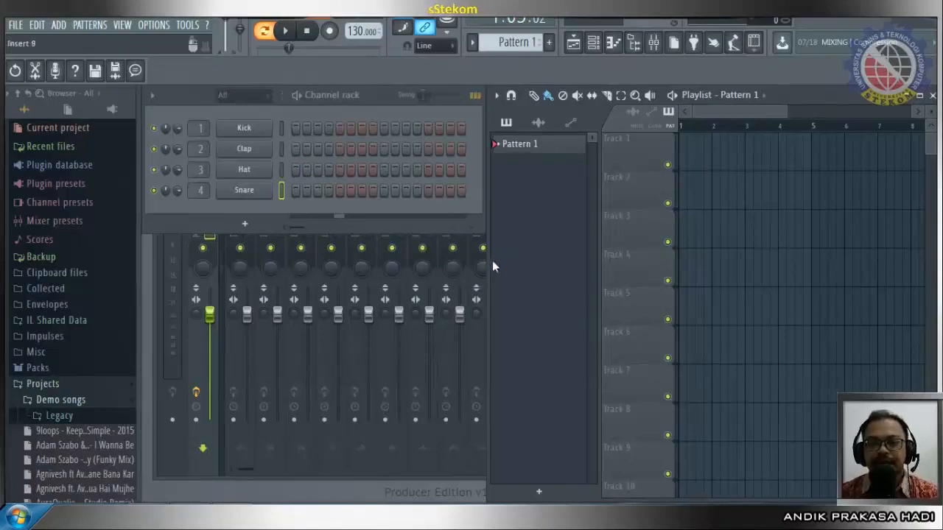
# Bring the mixer to the front, shift its window slightly and select the Insert 1 track.
pyautogui.click(483, 344)
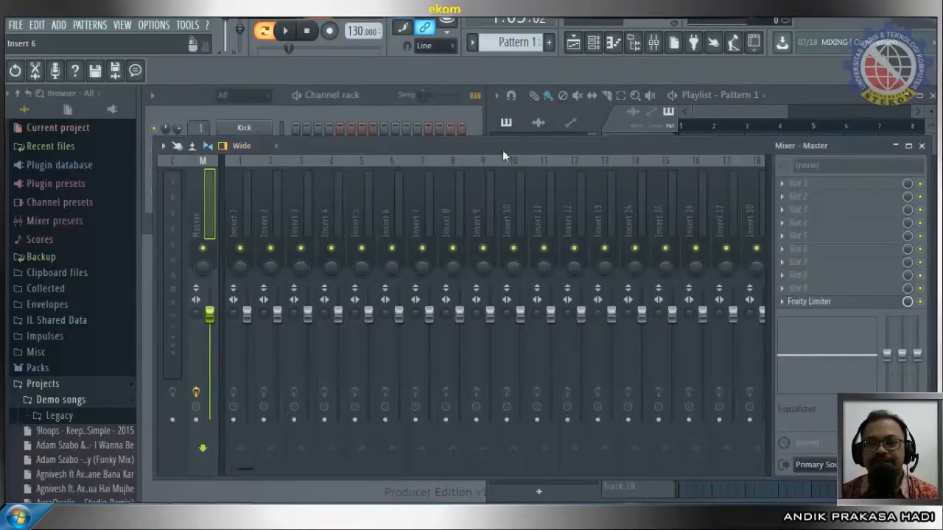
pyautogui.click(557, 159)
pyautogui.click(560, 157)
pyautogui.moveTo(571, 145)
pyautogui.mouseDown()
pyautogui.moveTo(568, 134)
pyautogui.moveTo(566, 147)
pyautogui.mouseUp()
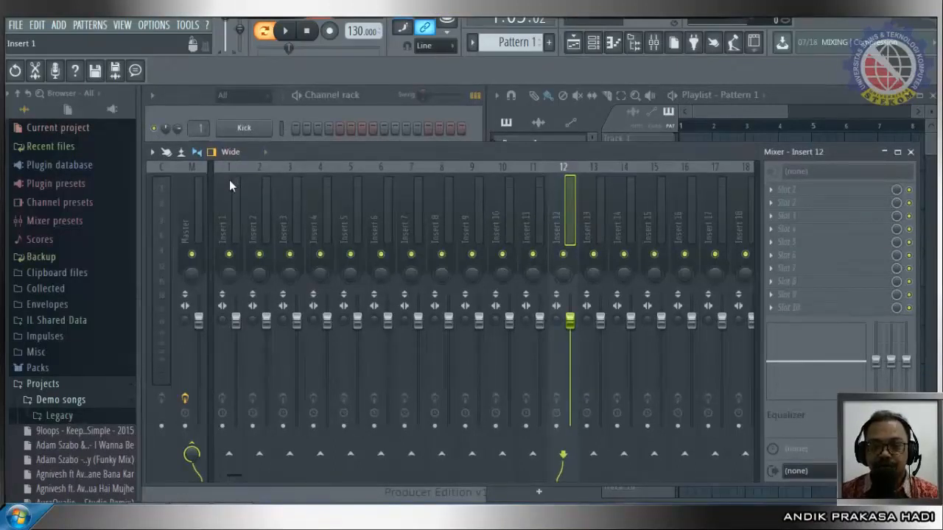
pyautogui.click(227, 218)
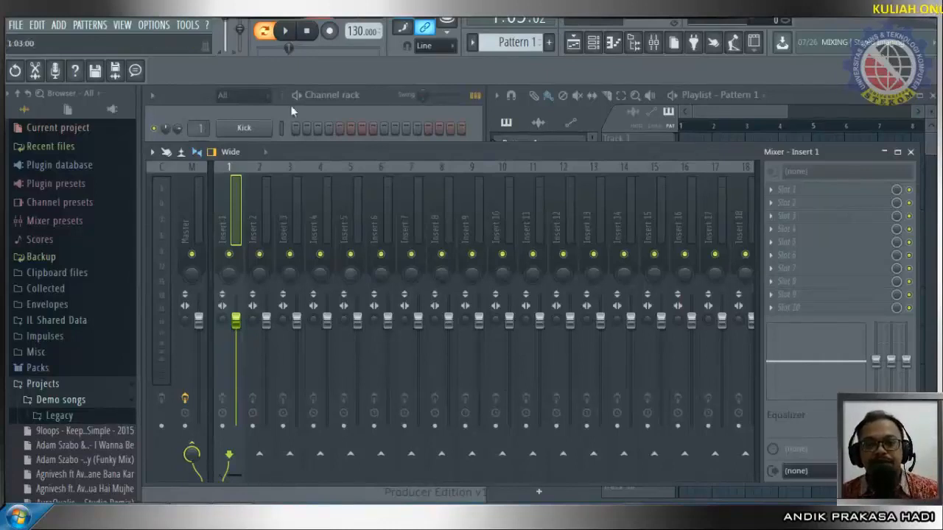
# Move the mixer window slightly lower and bring the channel rack and playlist in front of it.
pyautogui.click(331, 97)
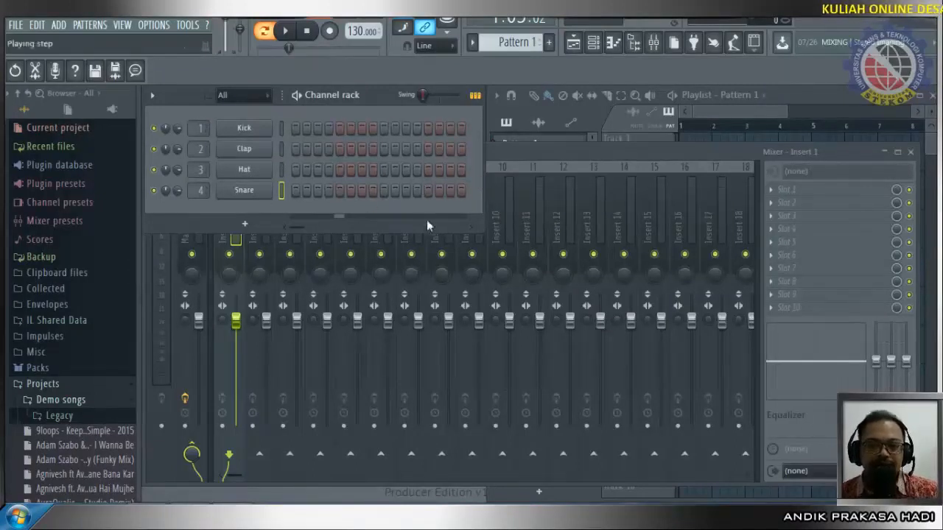
pyautogui.click(577, 153)
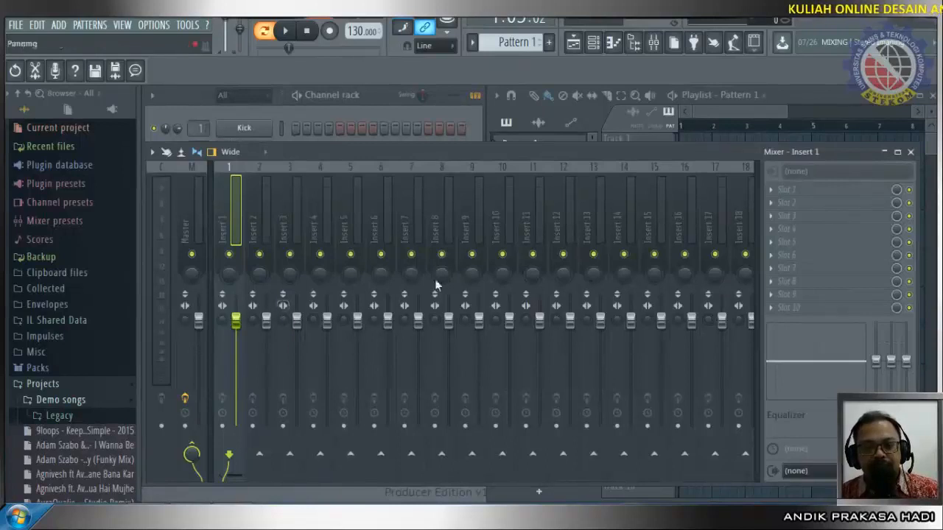
pyautogui.moveTo(577, 156)
pyautogui.mouseDown()
pyautogui.moveTo(577, 117)
pyautogui.moveTo(570, 166)
pyautogui.mouseUp()
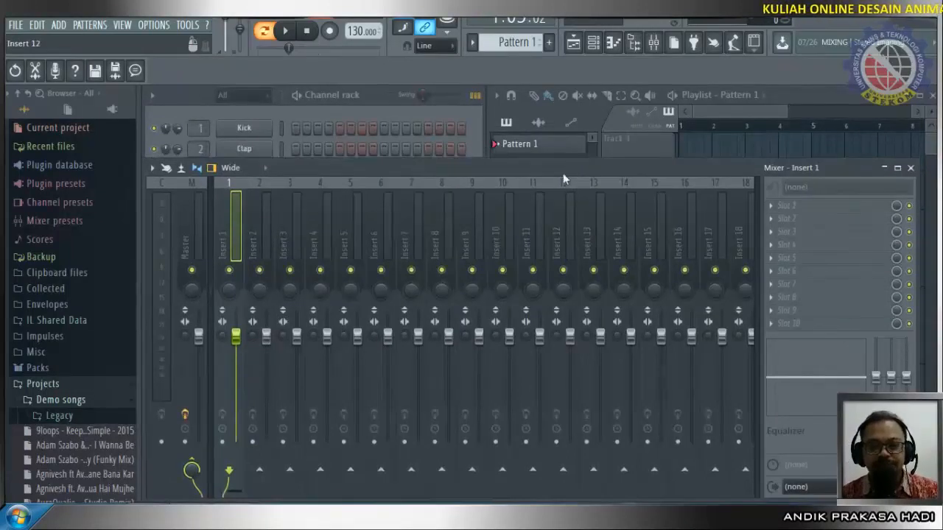
pyautogui.click(368, 94)
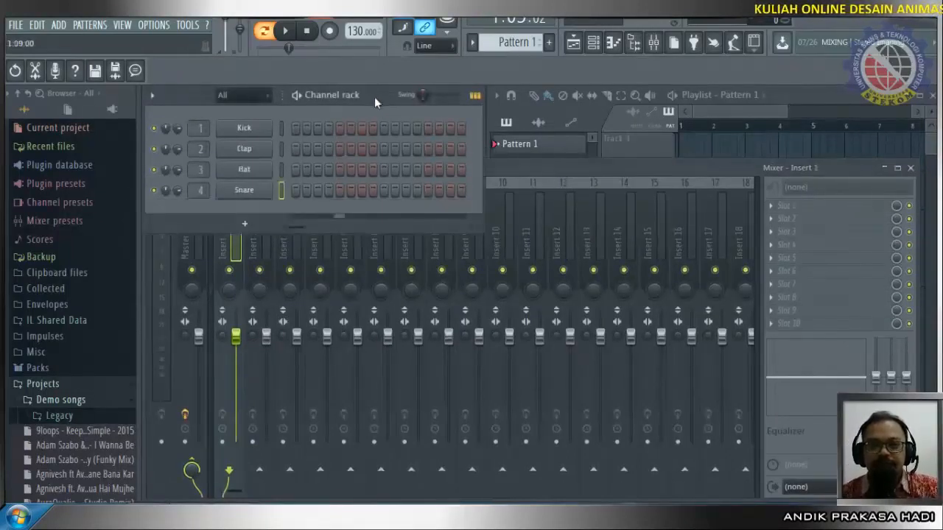
pyautogui.click(833, 94)
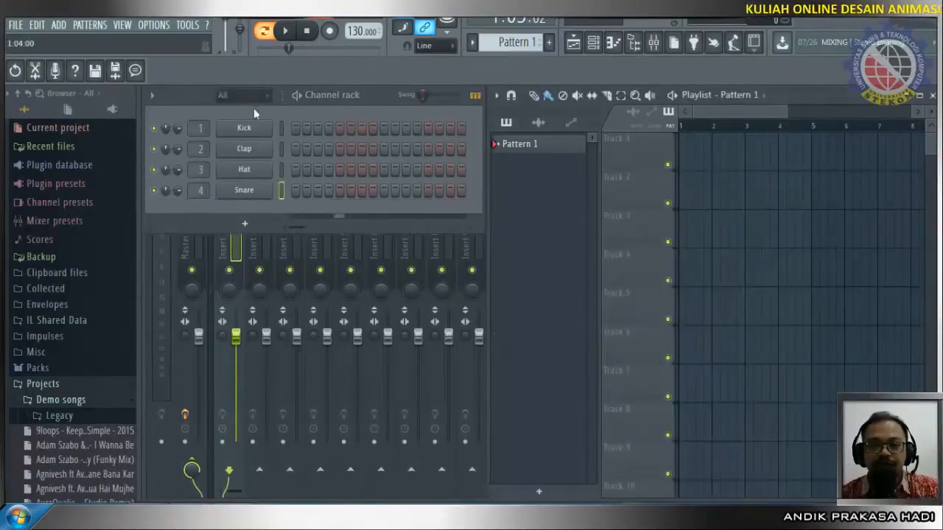
# Open the BassSample project from the AD folder on drive D, discarding the changes to untitled.flp.
pyautogui.click(15, 25)
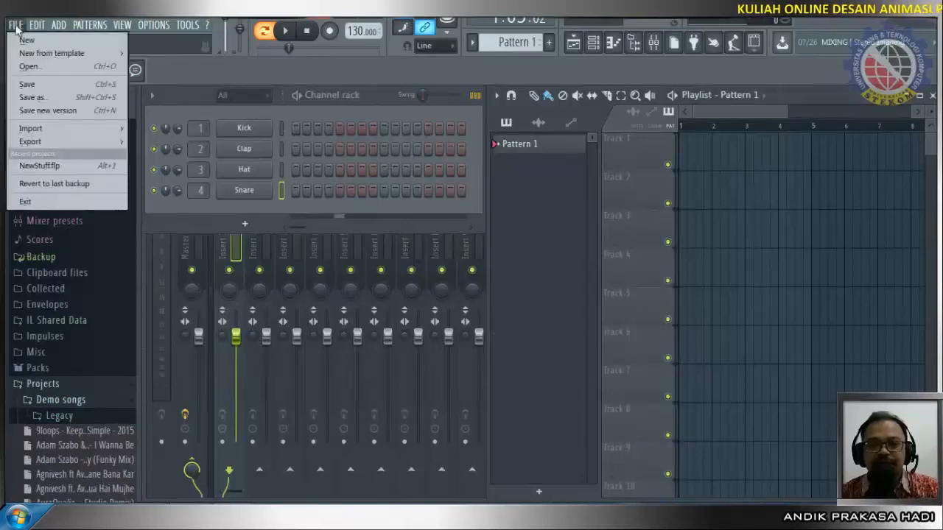
pyautogui.moveTo(42, 57)
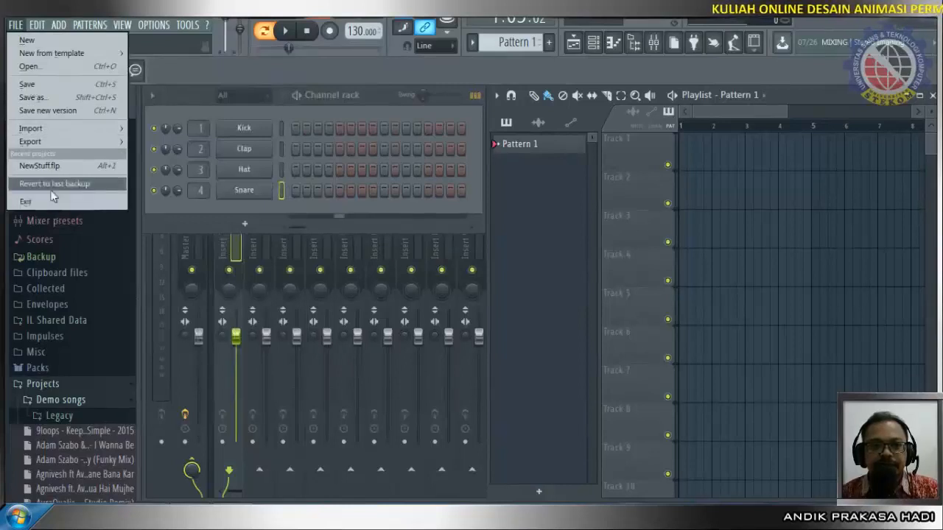
pyautogui.click(47, 68)
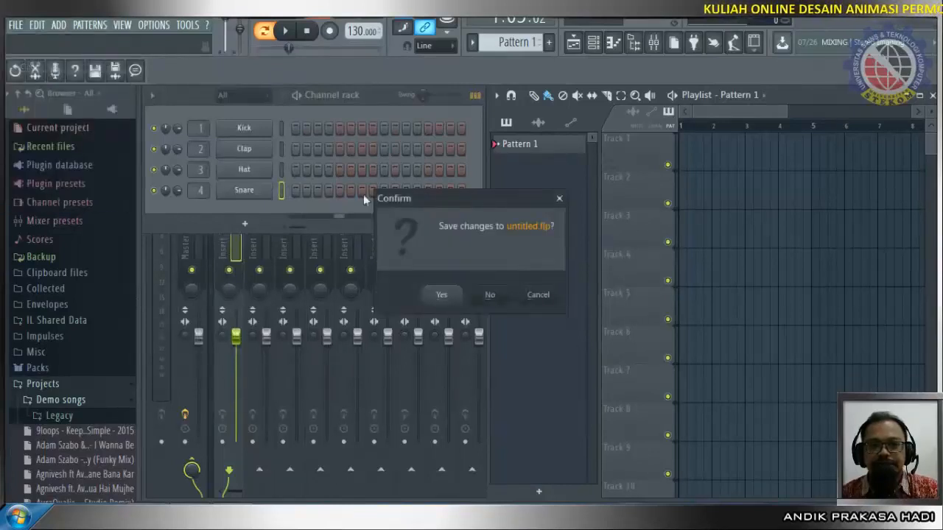
pyautogui.click(491, 297)
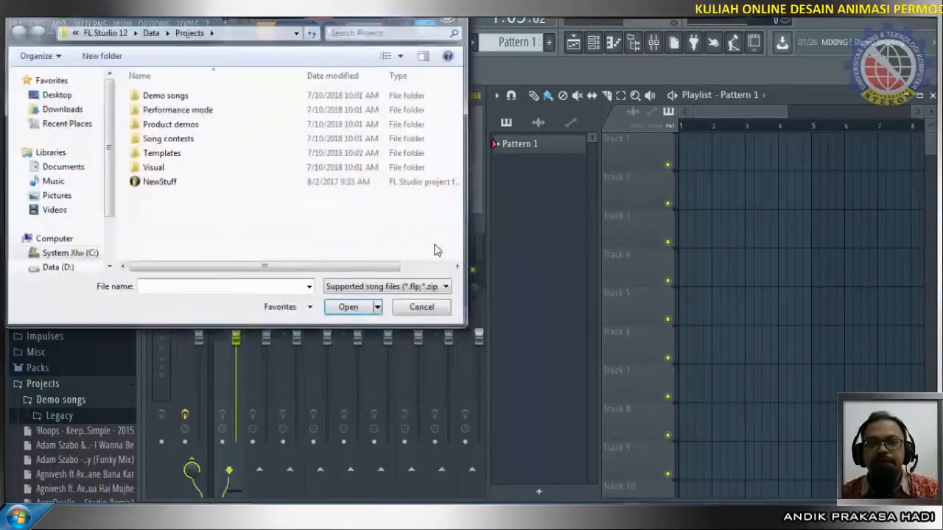
pyautogui.click(55, 270)
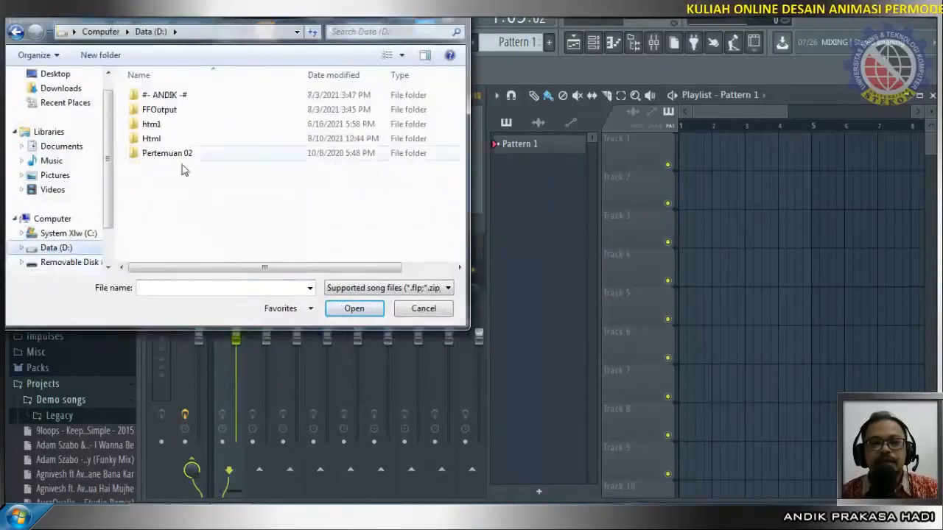
pyautogui.doubleClick(164, 96)
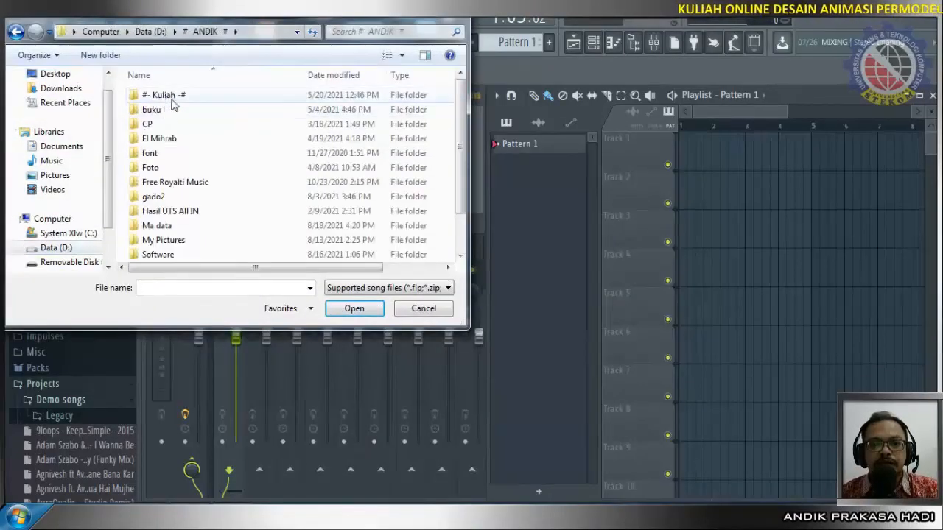
pyautogui.doubleClick(176, 97)
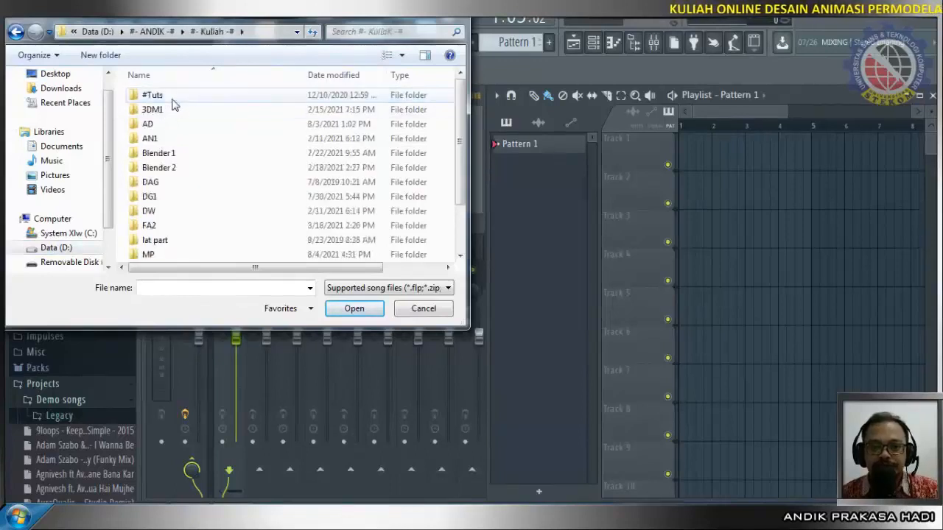
pyautogui.doubleClick(148, 125)
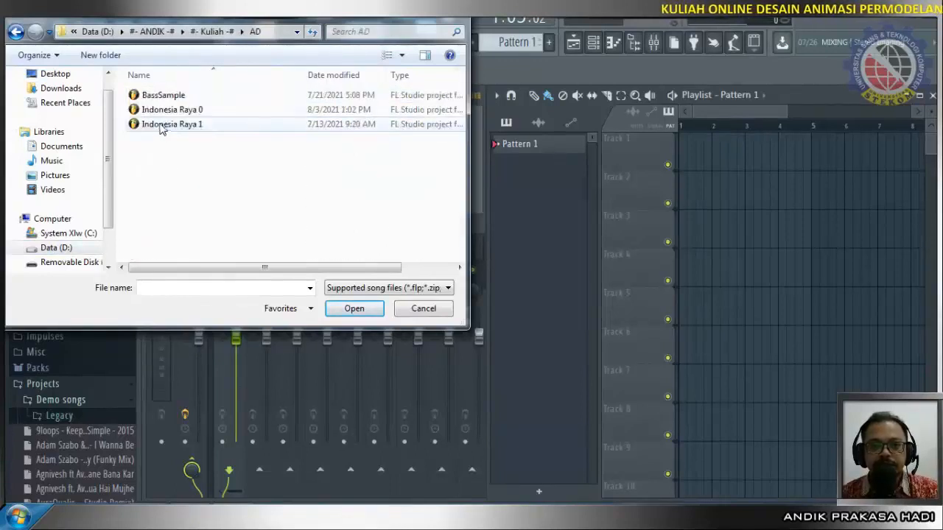
pyautogui.click(164, 96)
pyautogui.click(354, 309)
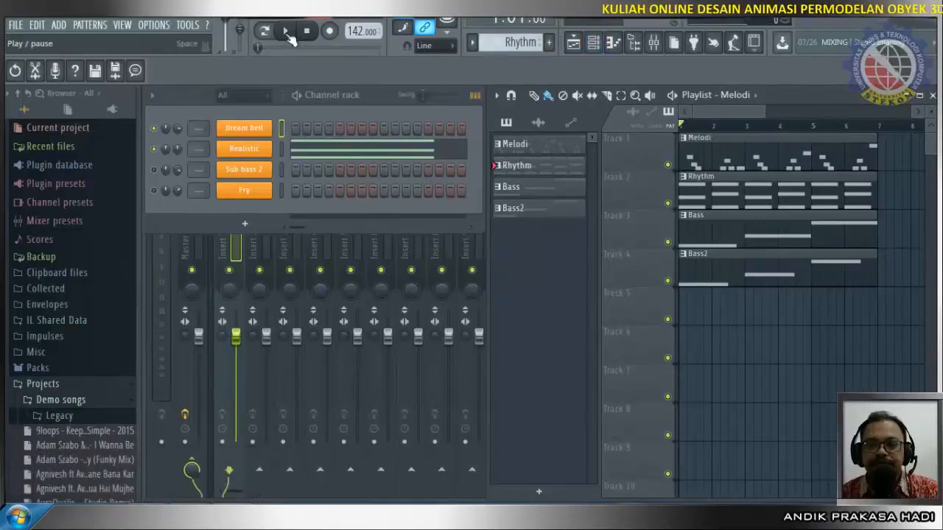
# Play the song with only the Dream bell and Realistic channels, and again with Sub bass 2 enabled.
pyautogui.click(287, 32)
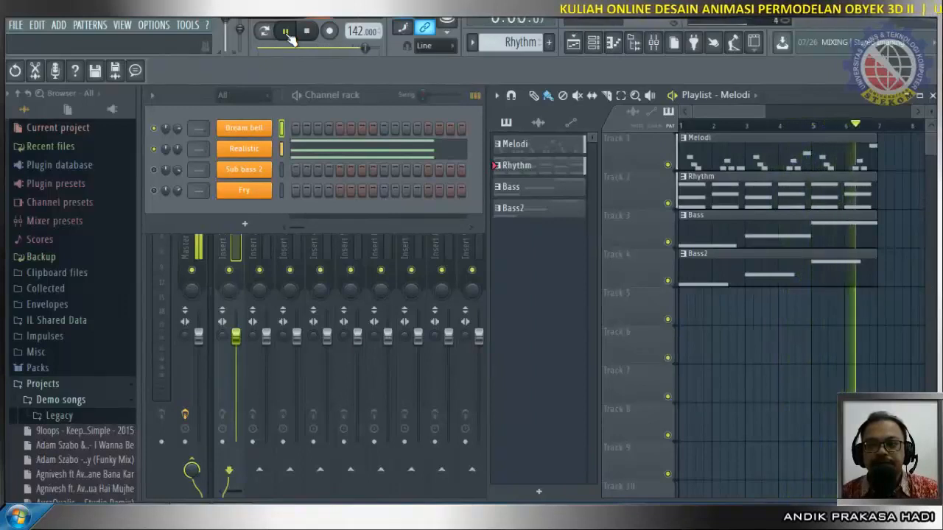
pyautogui.click(304, 32)
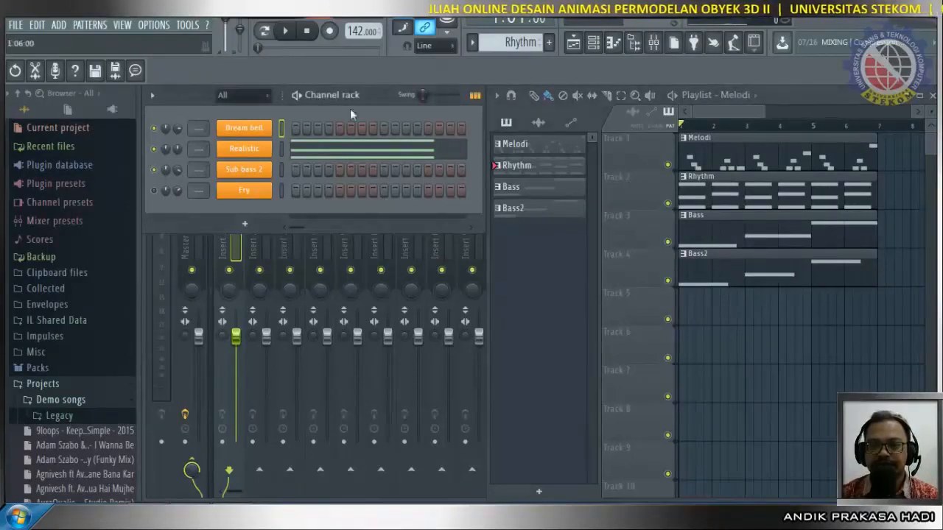
pyautogui.click(285, 34)
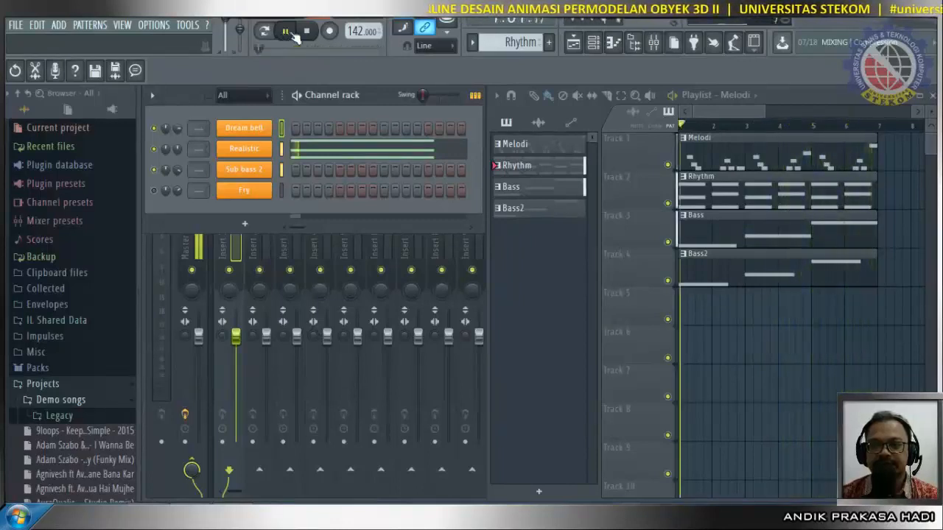
pyautogui.click(286, 32)
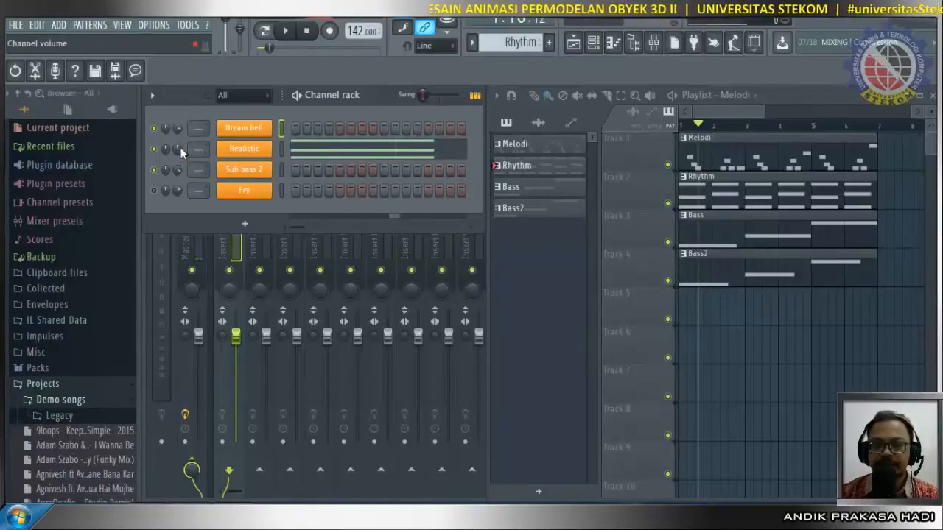
# Lower the Realistic channel's volume and play the song with Fry enabled in place of Sub bass 2.
pyautogui.moveTo(179, 147); pyautogui.dragTo(179, 160)
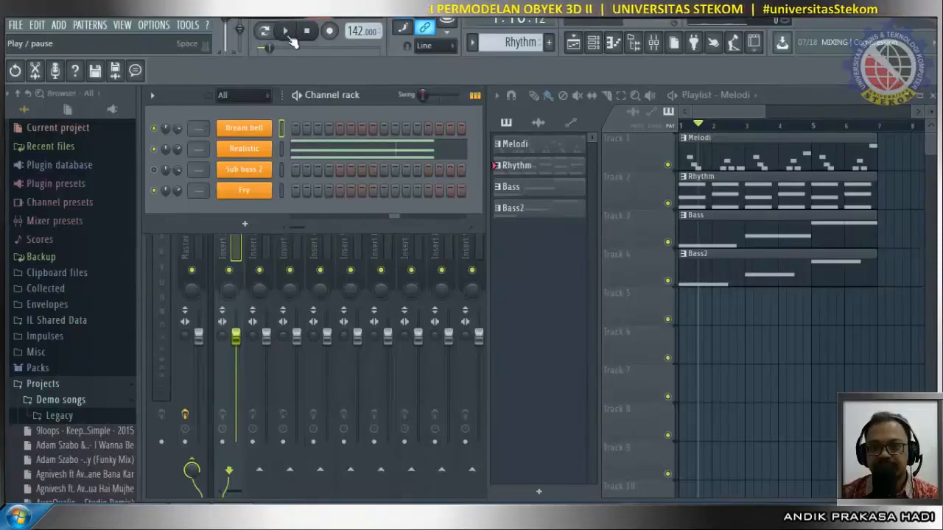
pyautogui.click(290, 37)
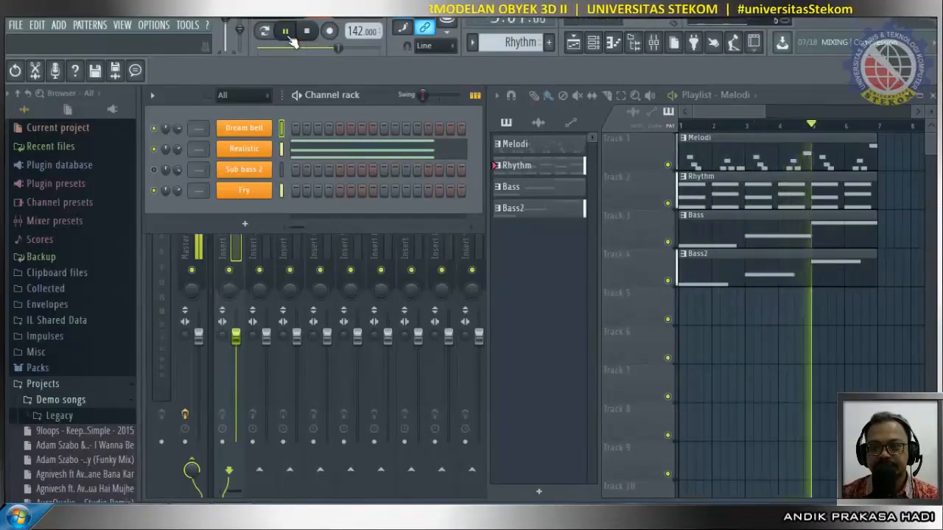
pyautogui.click(308, 33)
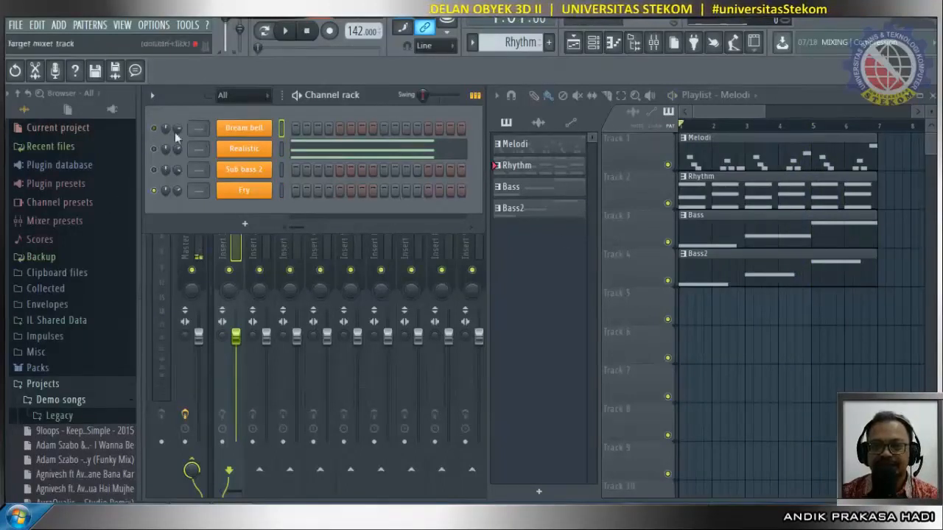
# Compare the bass sounds by playing Fry alone, together with Sub bass 2, and alone again with Sub bass 2 muted.
pyautogui.click(286, 33)
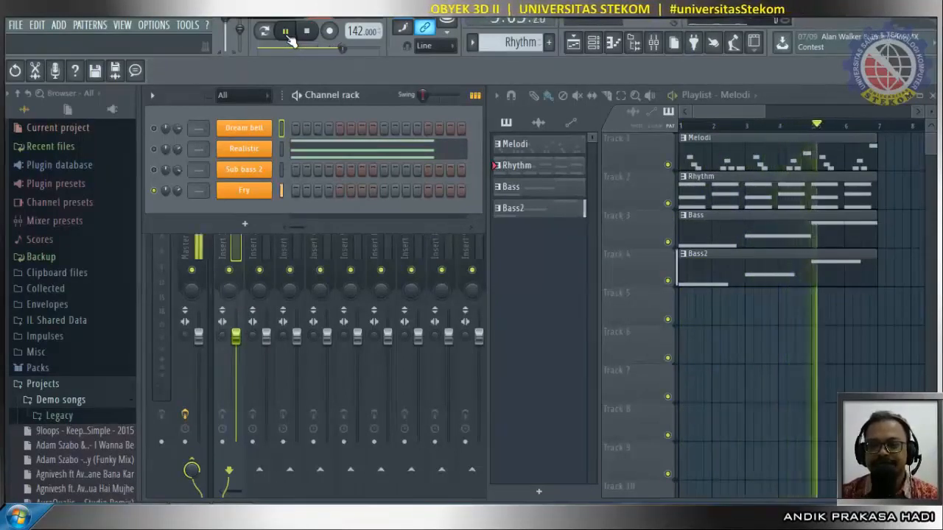
pyautogui.click(308, 33)
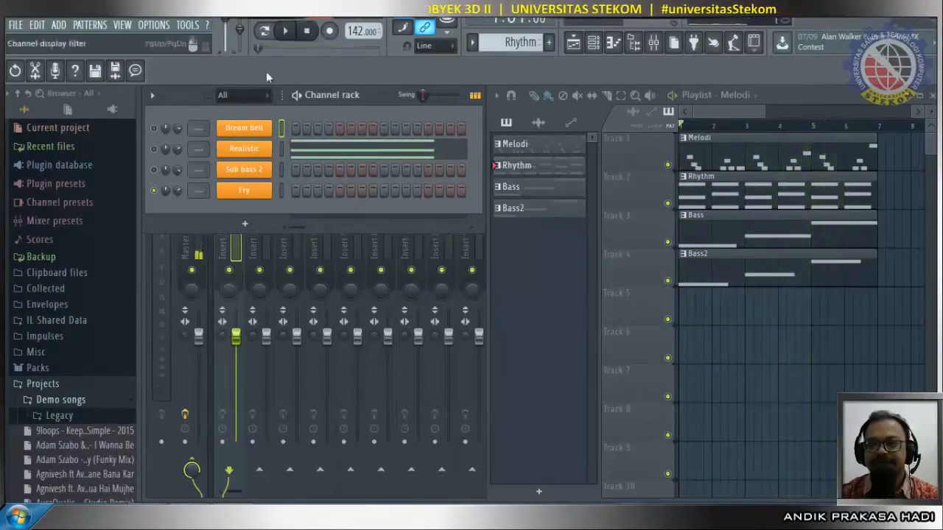
pyautogui.click(286, 32)
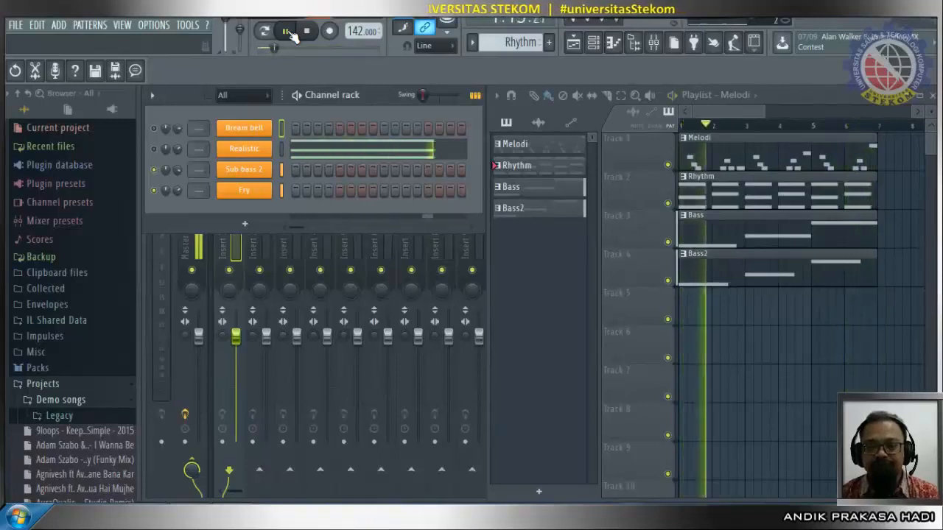
pyautogui.click(328, 46)
pyautogui.click(154, 170)
pyautogui.click(287, 33)
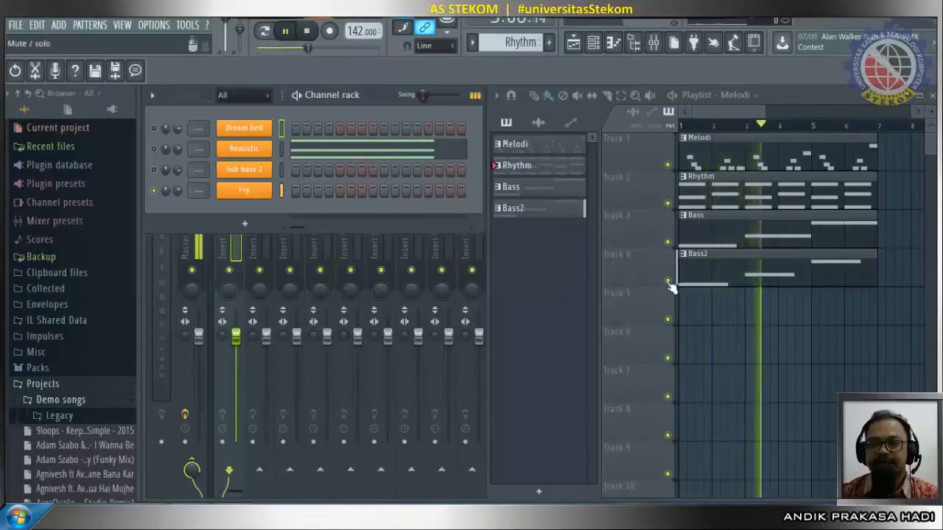
pyautogui.click(306, 33)
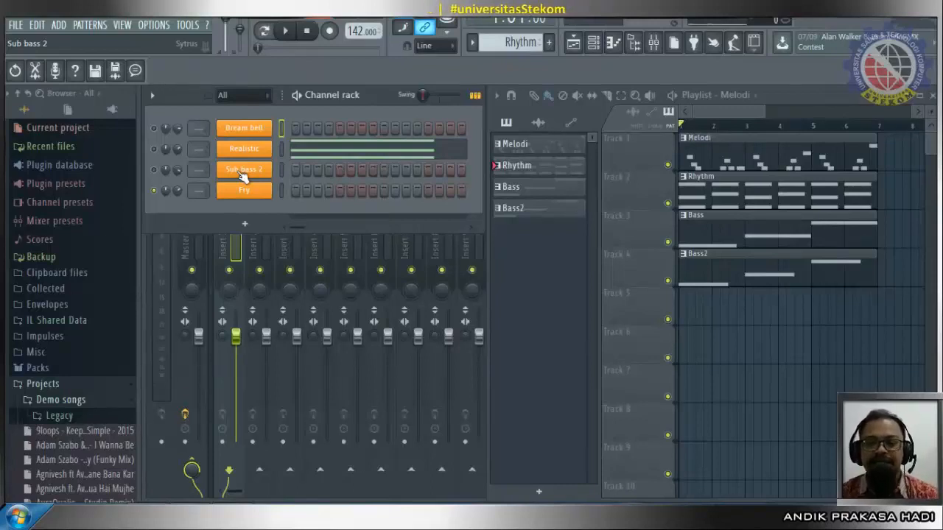
# Unmute the Dream bell, Realistic and Sub bass 2 channels, mute Fry and play the song.
pyautogui.click(154, 171)
pyautogui.click(155, 149)
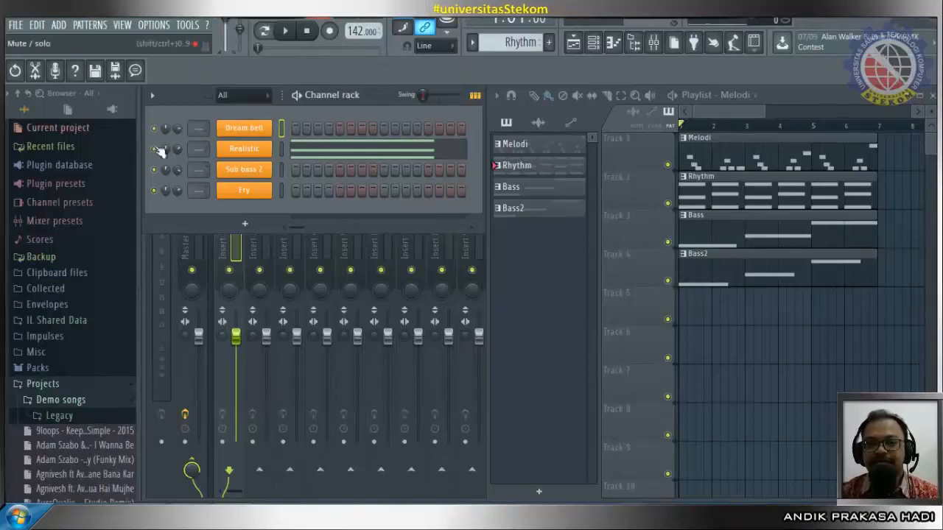
pyautogui.click(154, 191)
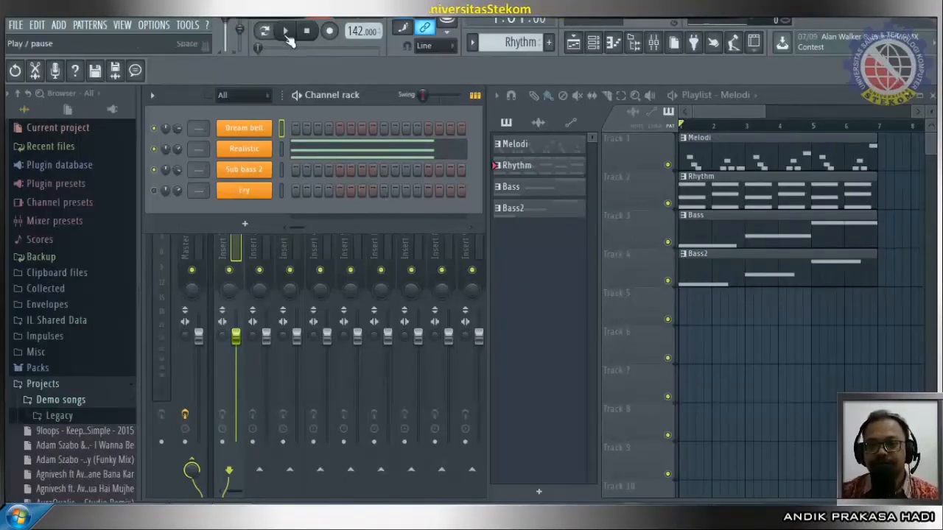
pyautogui.click(287, 32)
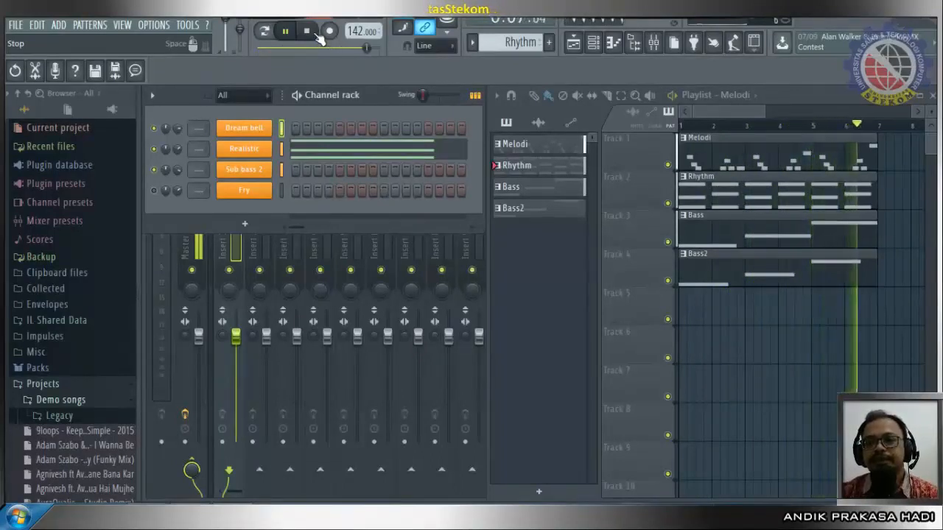
# Stop playback, adjust the Sub bass 2, Realistic and Dream bell channel volumes, and play the song from the start.
pyautogui.click(320, 37)
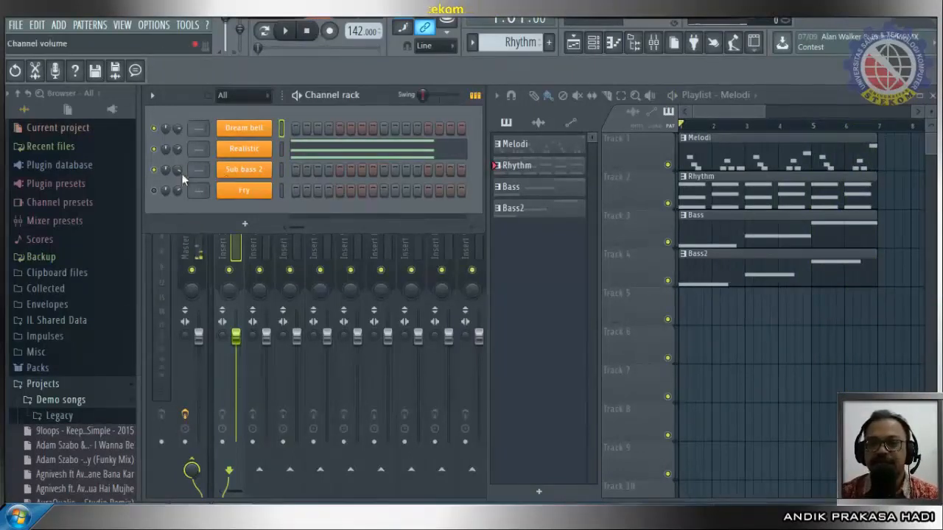
pyautogui.moveTo(181, 173); pyautogui.dragTo(181, 182)
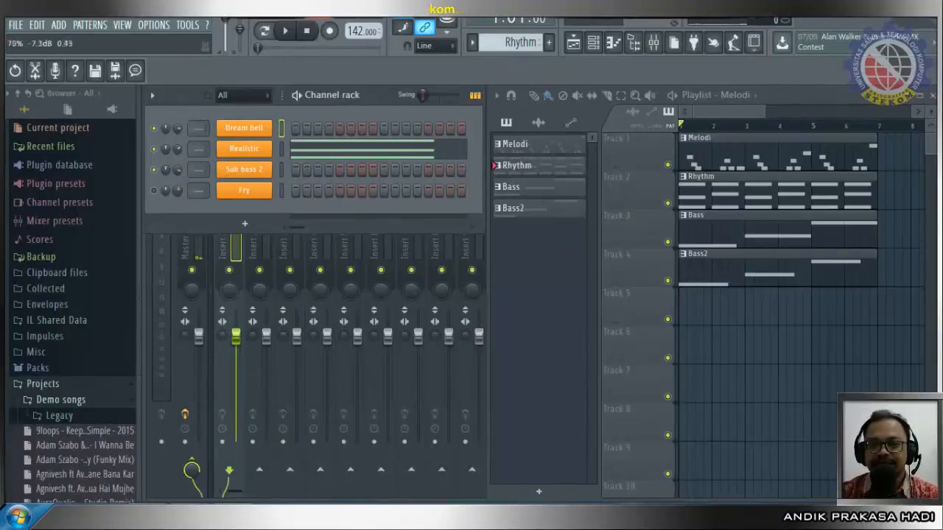
pyautogui.moveTo(177, 149); pyautogui.dragTo(177, 147)
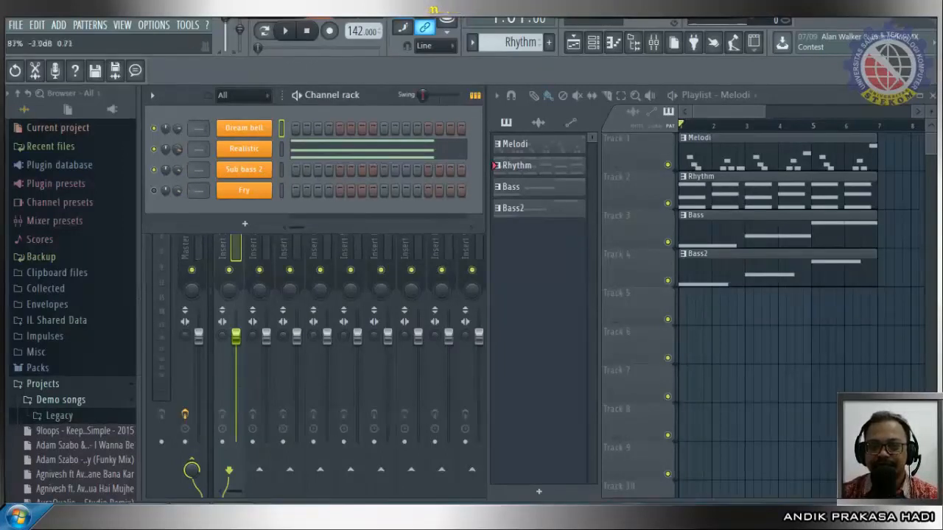
pyautogui.moveTo(179, 130); pyautogui.dragTo(178, 128)
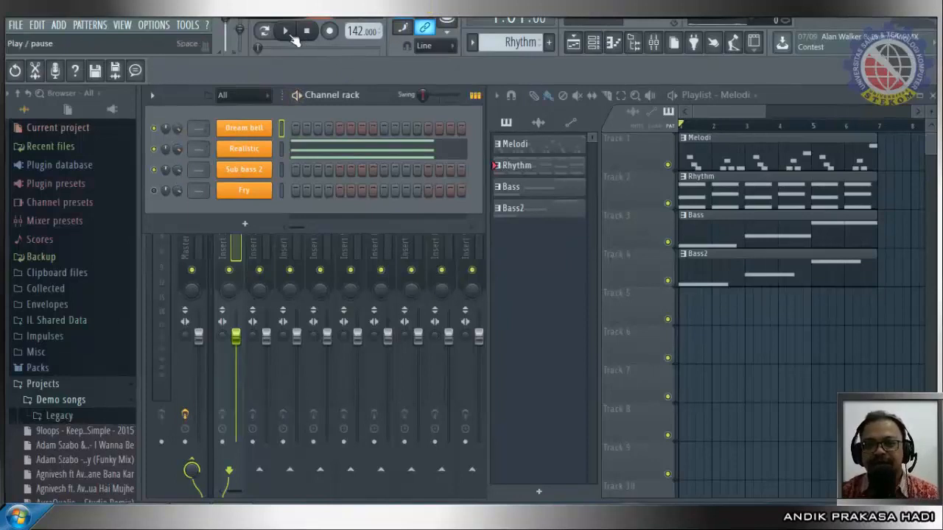
pyautogui.click(293, 37)
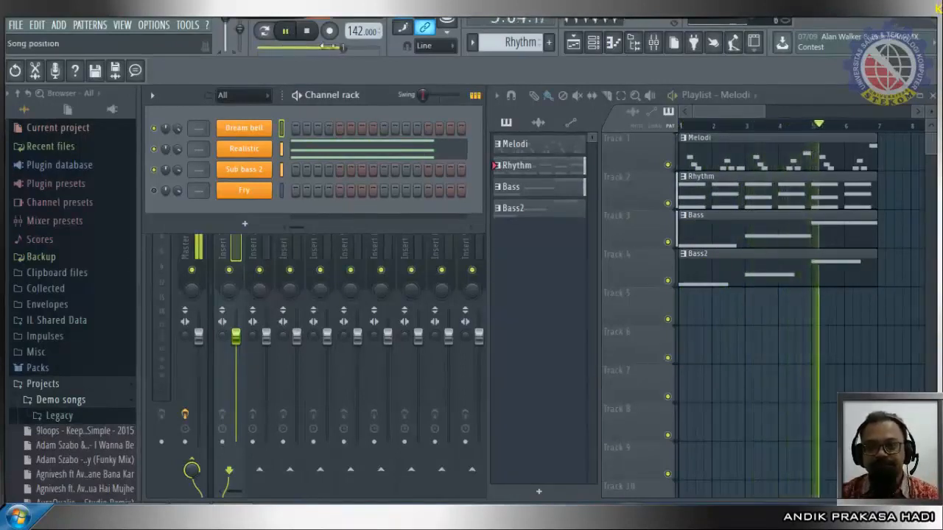
pyautogui.click(310, 31)
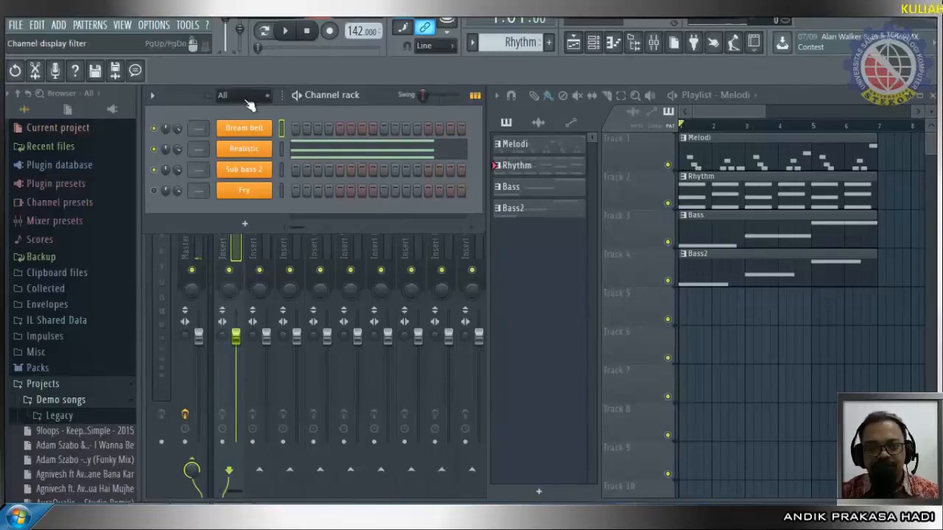
# Unmute Fry and route Dream bell, Realistic, Sub bass 2 and Fry to mixer tracks 1, 2, 3 and 4.
pyautogui.click(154, 192)
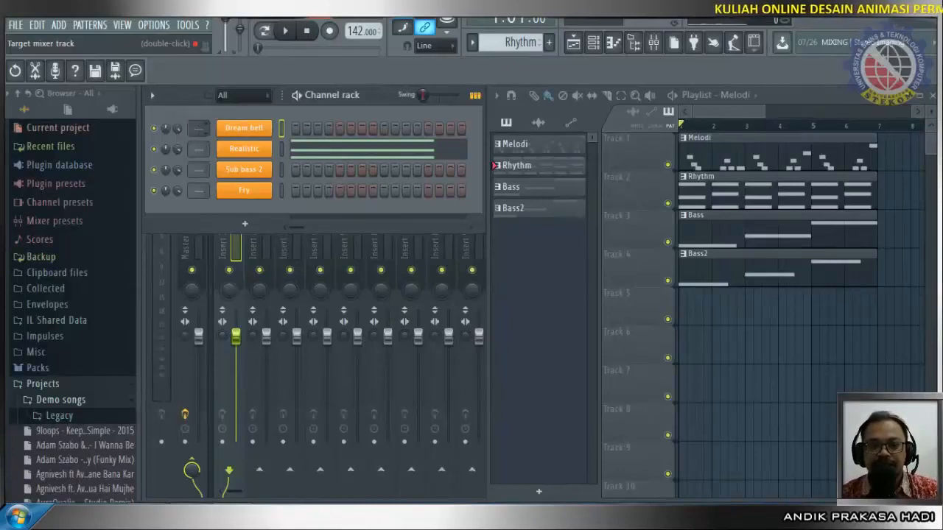
pyautogui.moveTo(206, 128); pyautogui.dragTo(205, 126)
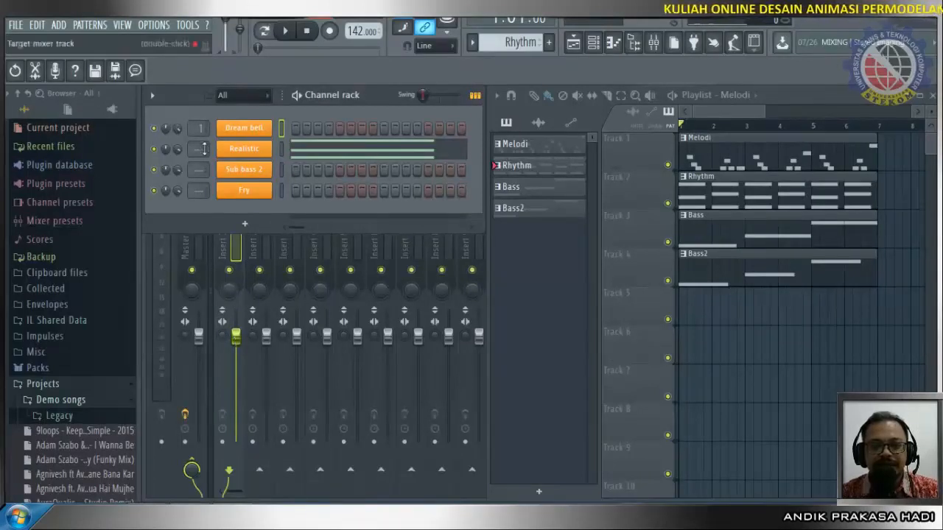
pyautogui.scroll(2, 205, 149)
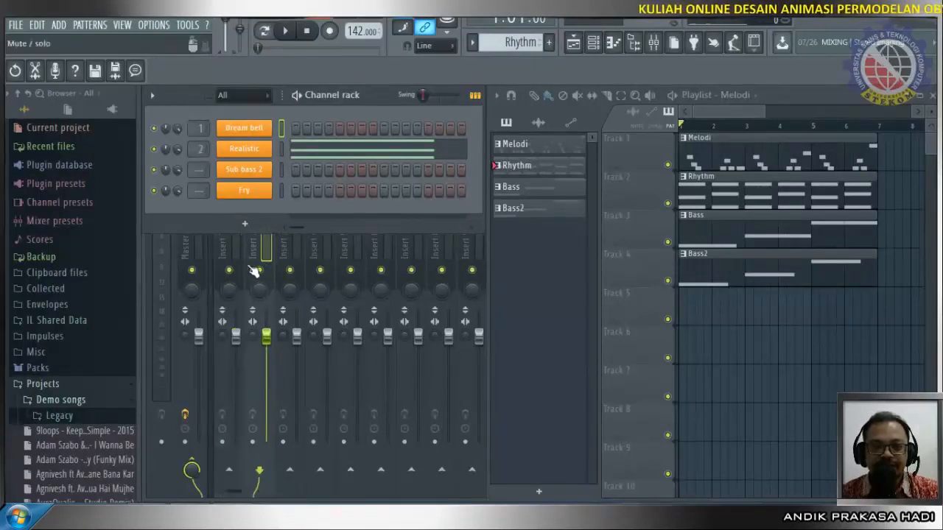
pyautogui.scroll(2, 199, 171)
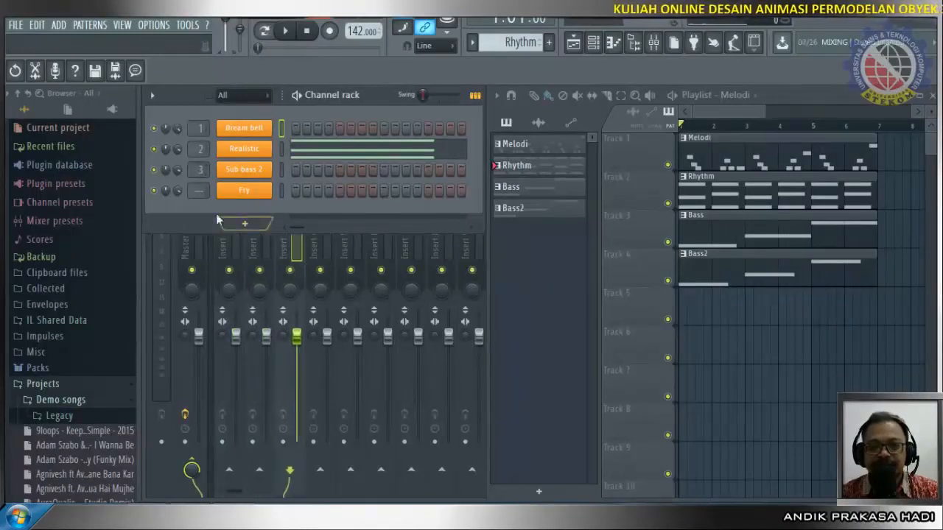
pyautogui.scroll(4, 199, 190)
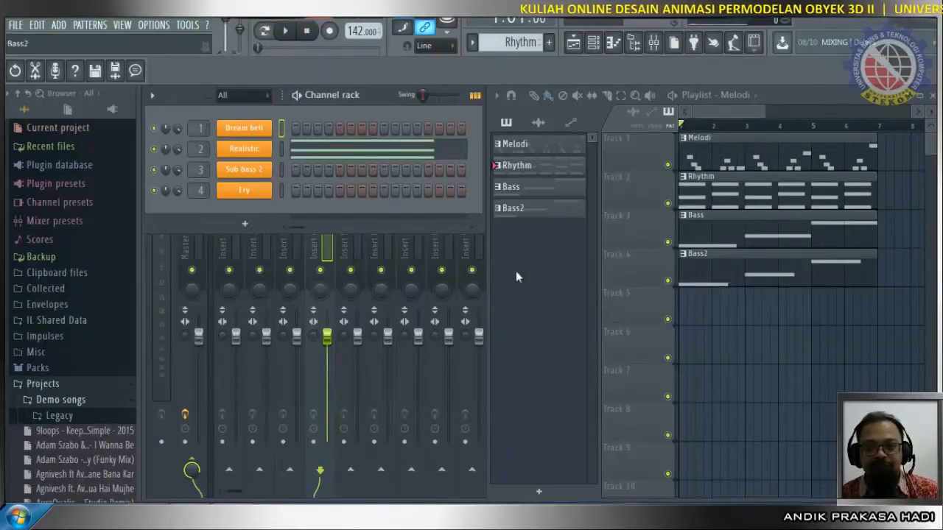
# Bring the mixer to the front, close it, and reopen it.
pyautogui.click(652, 45)
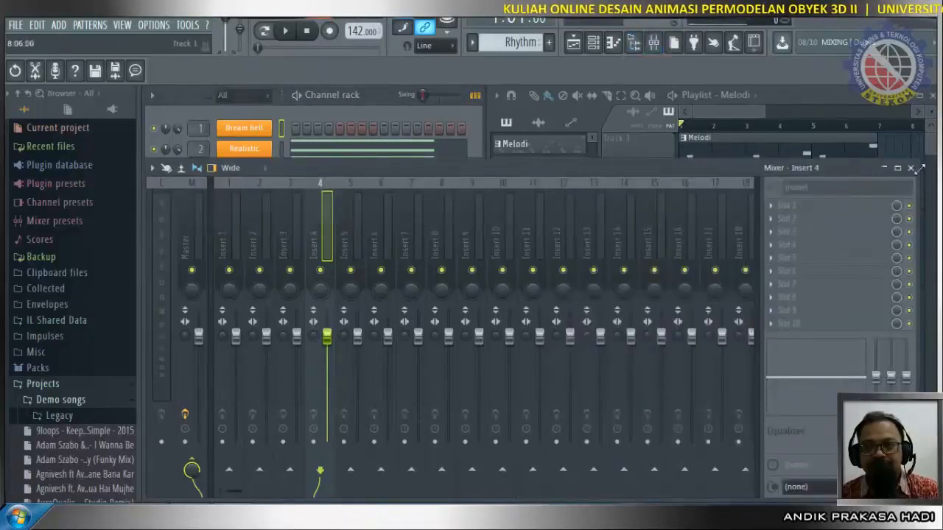
pyautogui.click(910, 168)
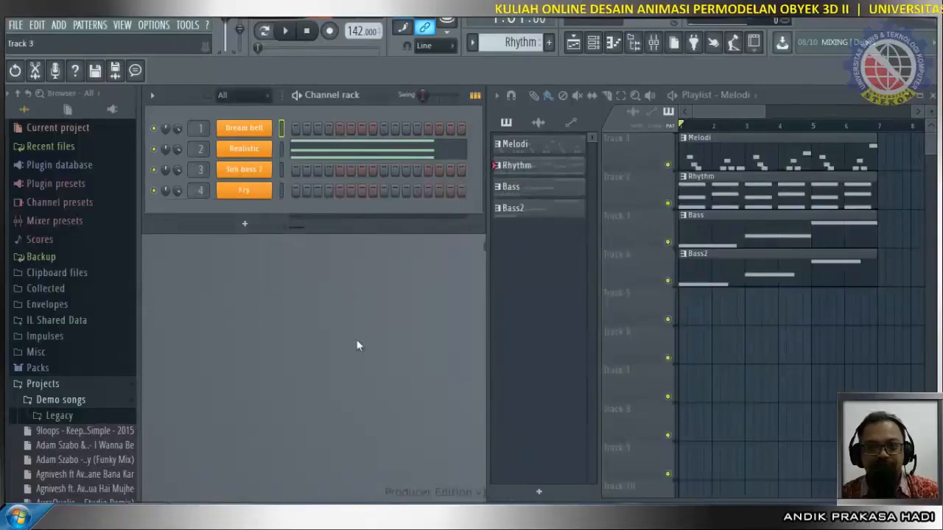
pyautogui.click(654, 45)
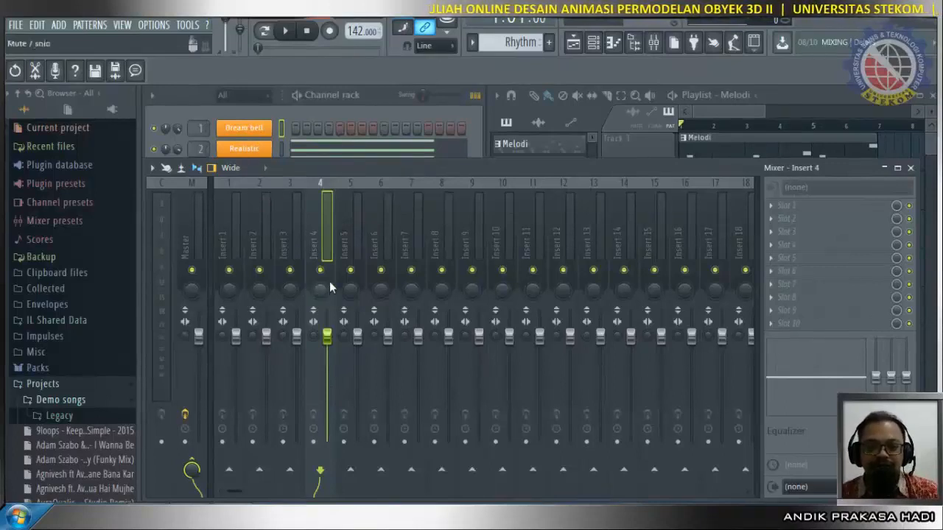
# Lower the fader of mixer track Insert 1 nearly to its minimum and play a short part of the song.
pyautogui.click(228, 255)
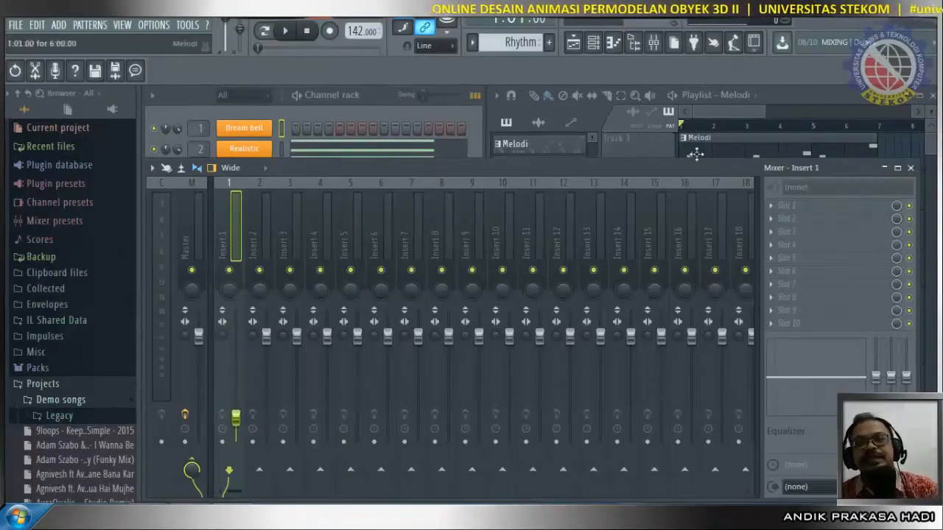
pyautogui.click(289, 37)
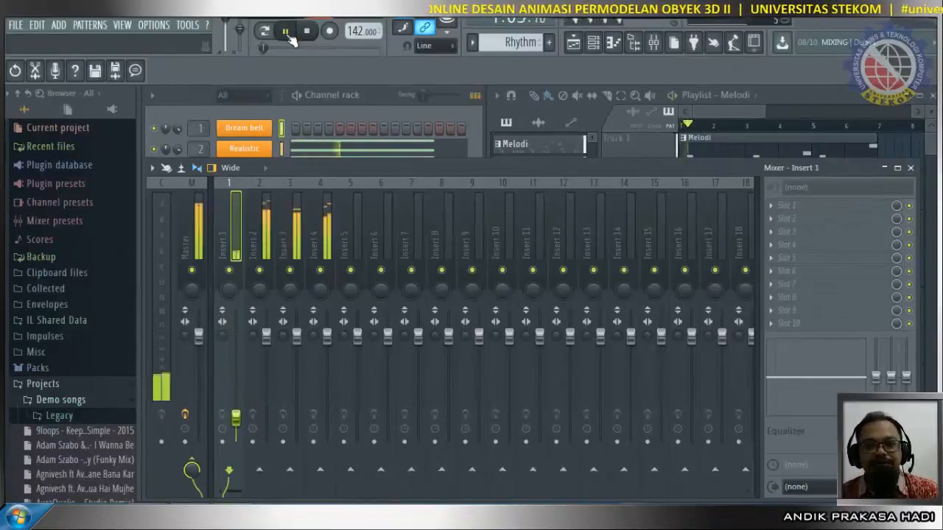
pyautogui.click(290, 37)
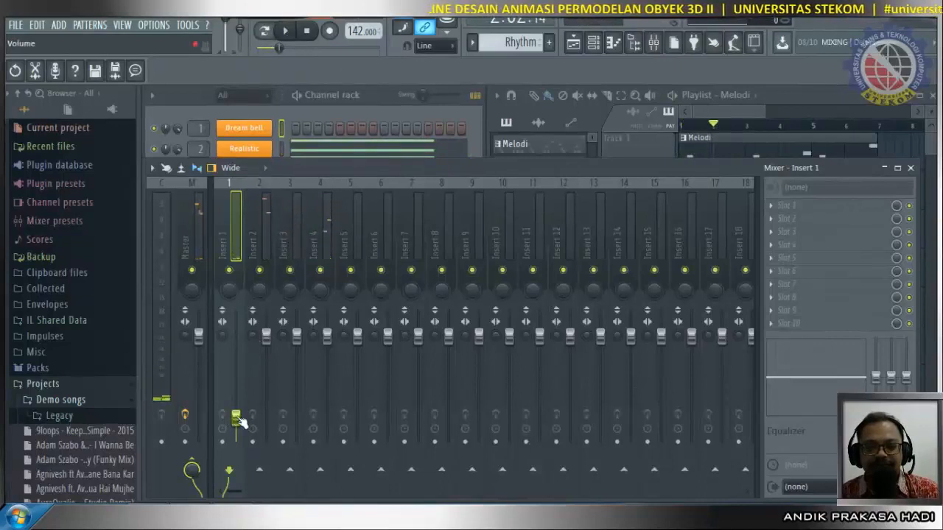
# Restore Insert 1's fader, play the song with Insert 2's fader nearly at its minimum, and raise Insert 2 back.
pyautogui.moveTo(236, 378); pyautogui.dragTo(267, 419)
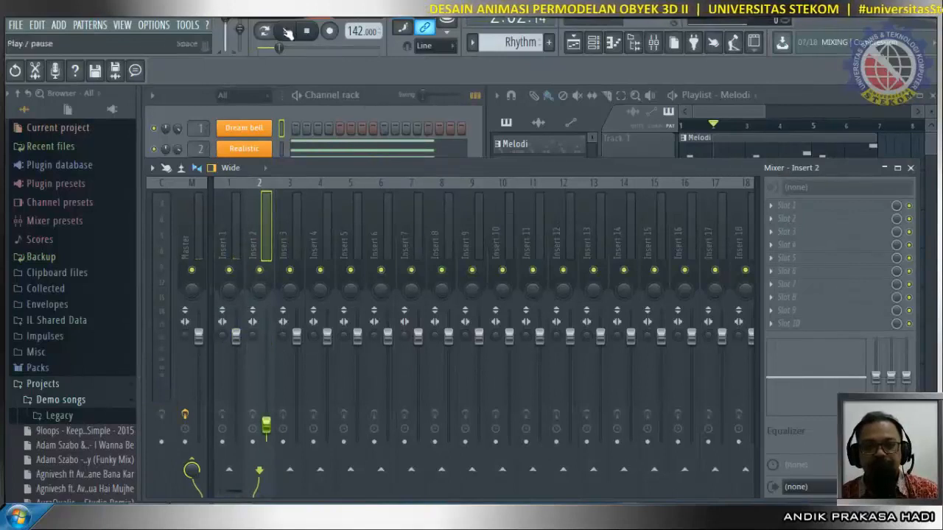
pyautogui.click(292, 40)
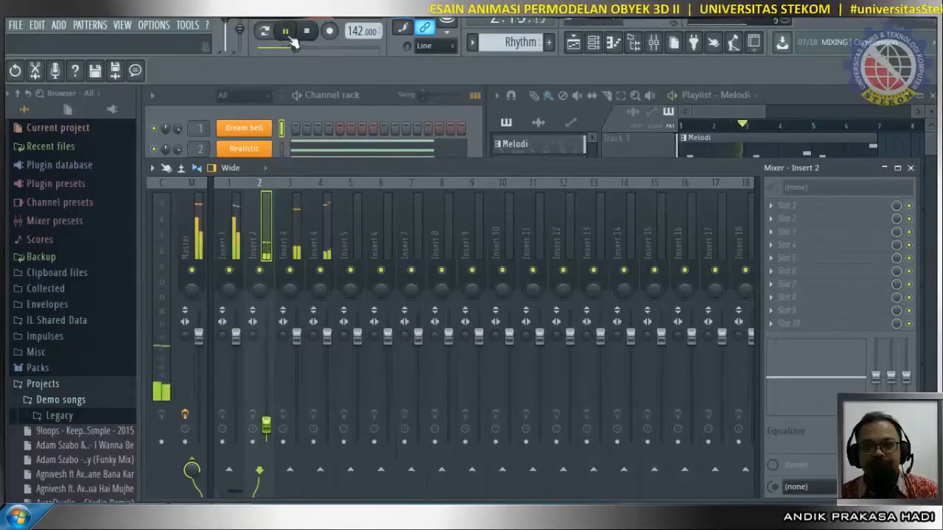
pyautogui.click(293, 40)
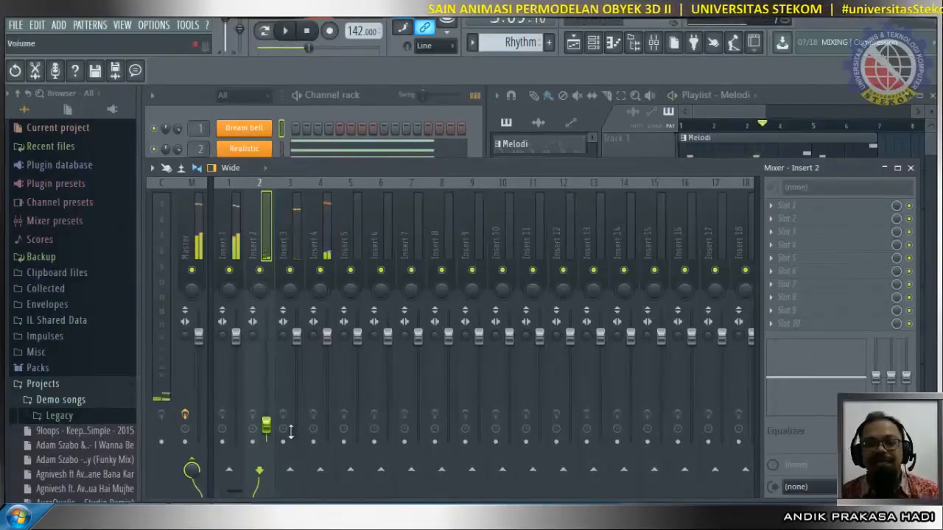
pyautogui.moveTo(271, 438); pyautogui.dragTo(271, 428)
pyautogui.moveTo(266, 346); pyautogui.dragTo(237, 332)
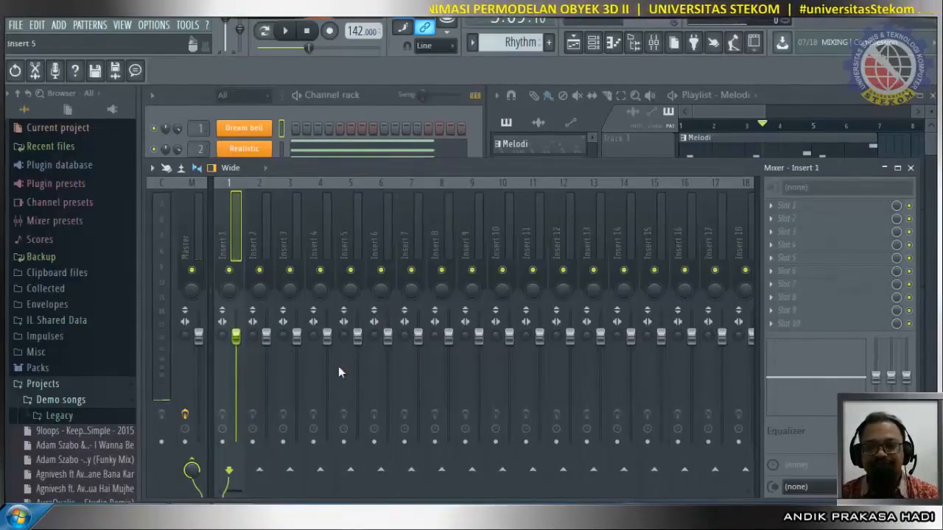
# Lower Insert 3's fader about halfway and play the song, first from the current position and again from the beginning.
pyautogui.moveTo(296, 336); pyautogui.dragTo(296, 384)
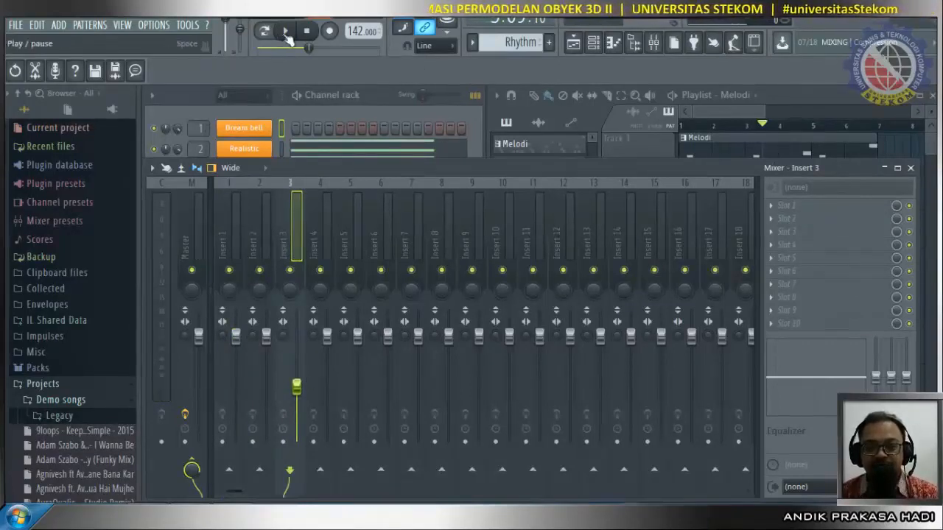
pyautogui.click(287, 32)
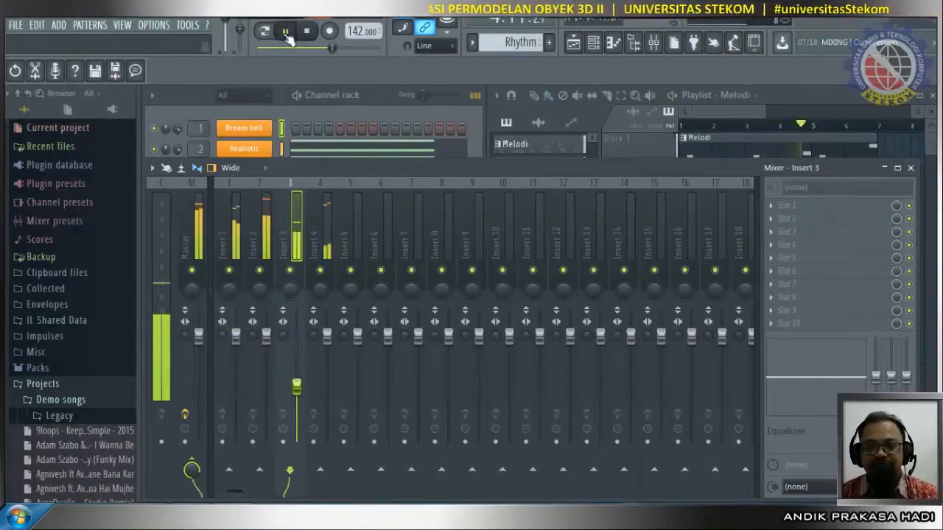
pyautogui.click(287, 32)
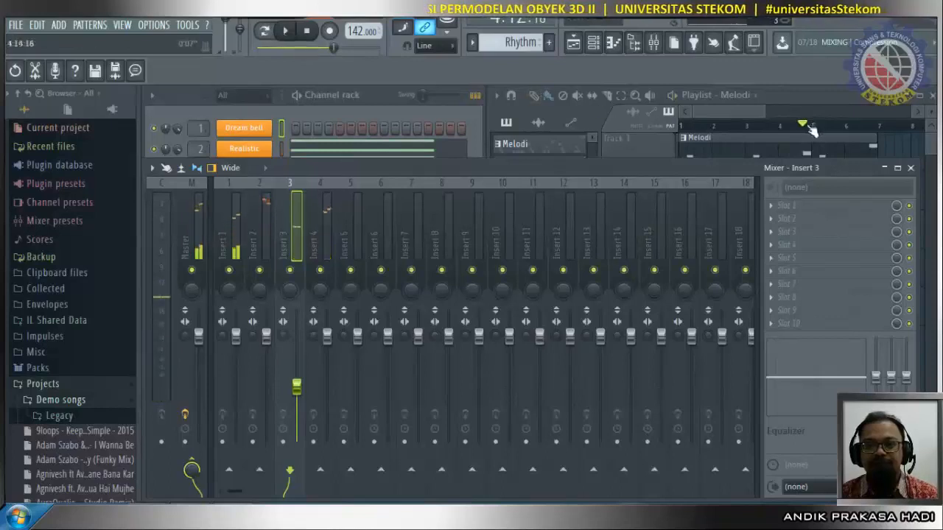
pyautogui.moveTo(810, 129); pyautogui.dragTo(686, 127)
pyautogui.click(286, 32)
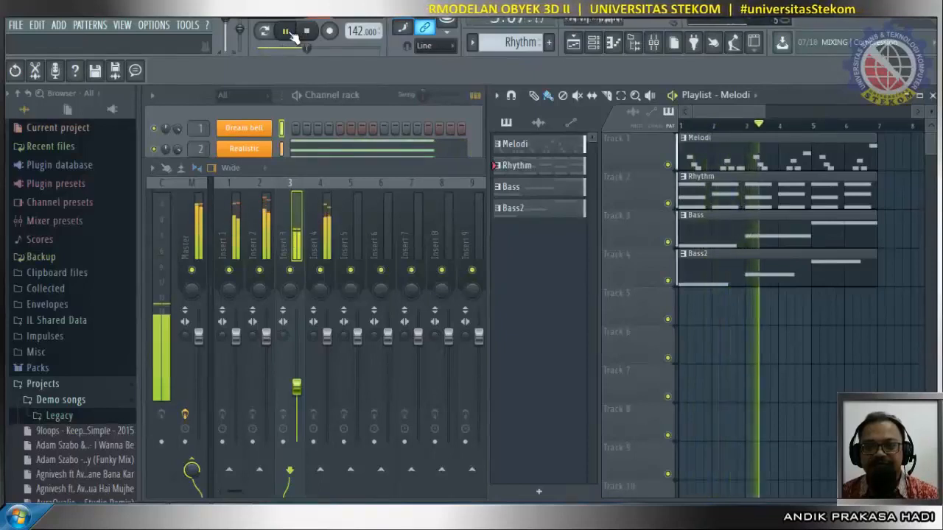
pyautogui.click(287, 32)
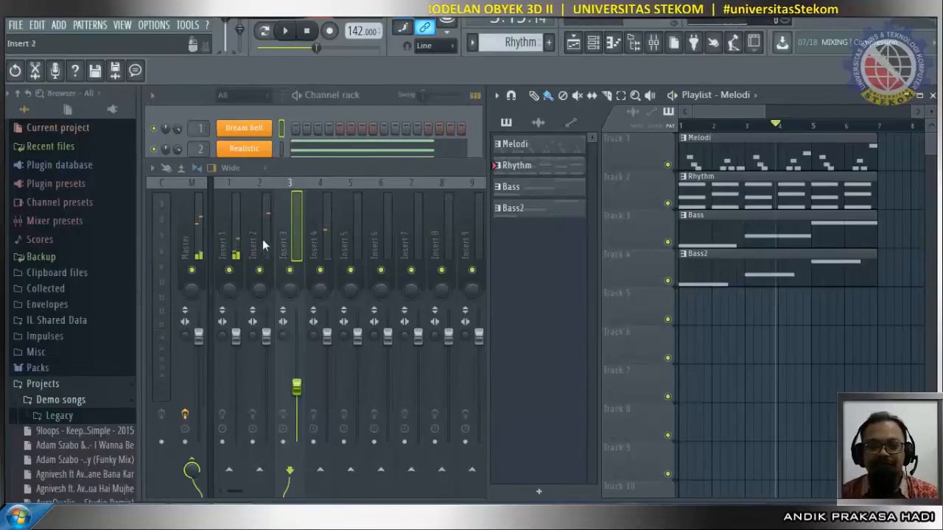
# Set Insert 2's fader to 73% and Insert 1's to 91%, raise Insert 3's slightly, and play the song briefly.
pyautogui.moveTo(267, 336); pyautogui.dragTo(266, 354)
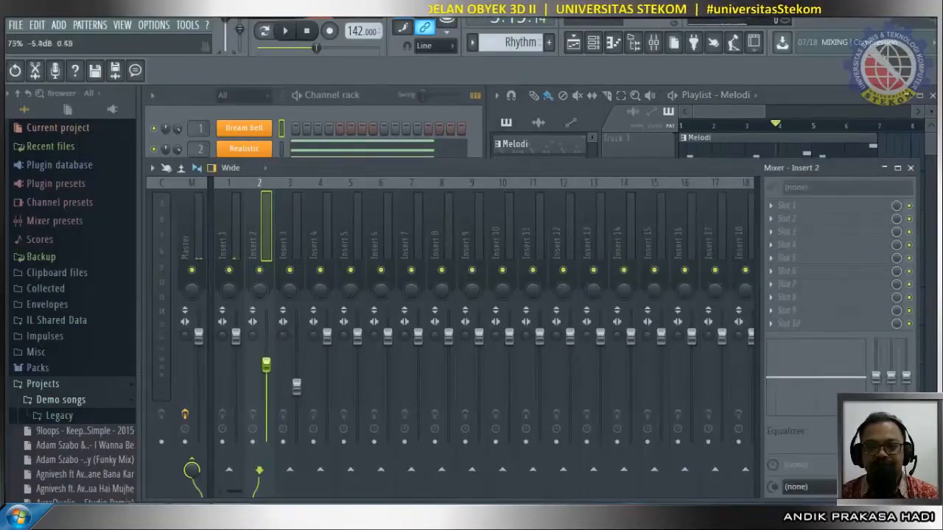
pyautogui.click(296, 385)
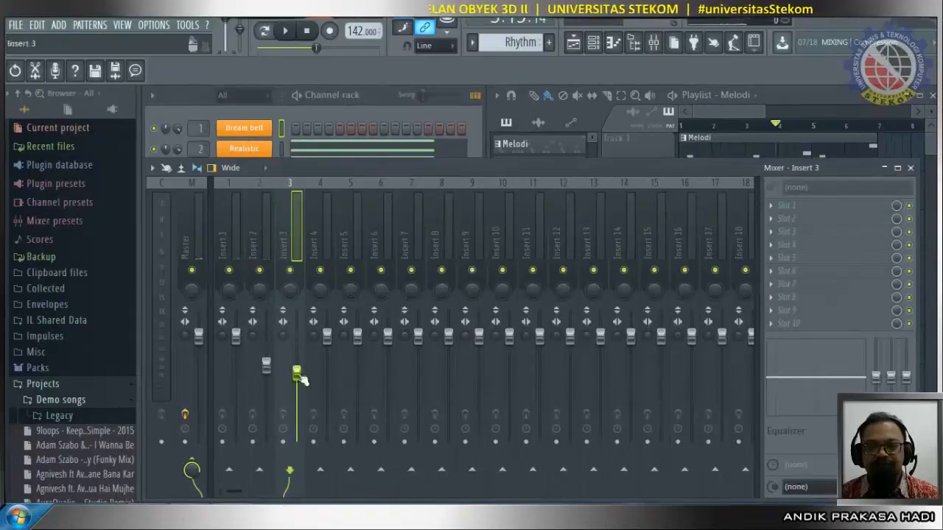
pyautogui.moveTo(235, 336); pyautogui.dragTo(236, 339)
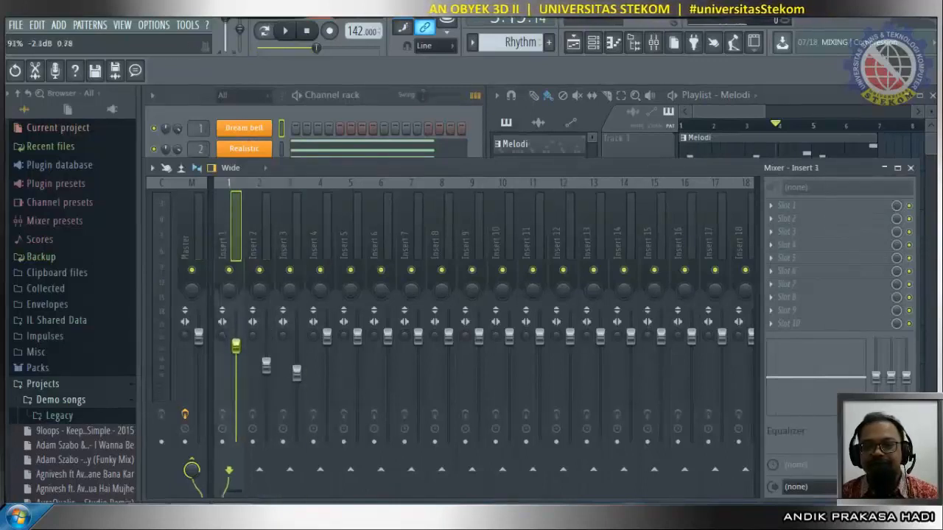
pyautogui.click(295, 36)
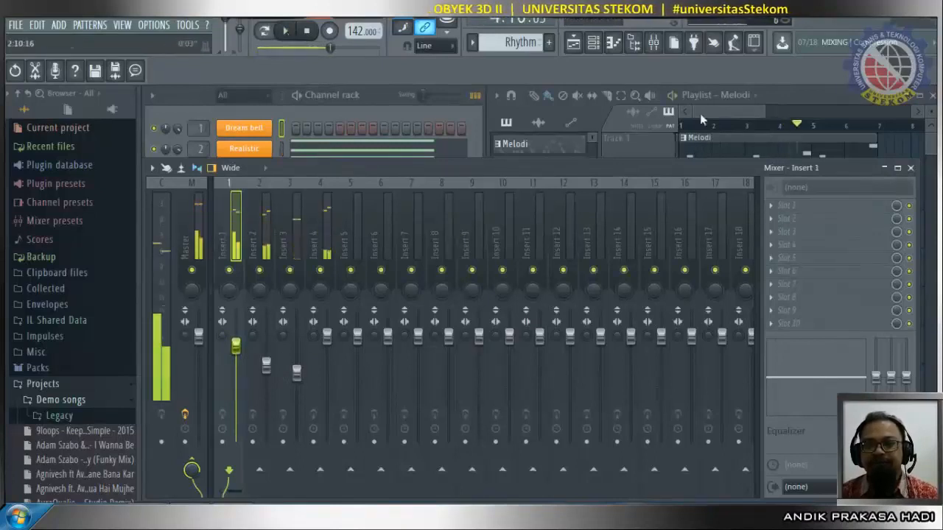
pyautogui.click(802, 124)
pyautogui.click(307, 31)
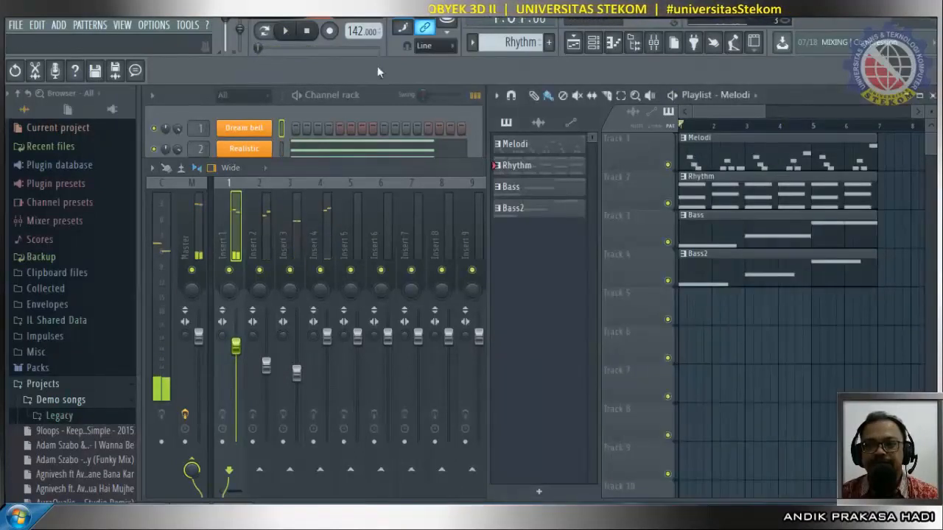
# Play the song from the start, mute Insert 4 and set Insert 3's fader to 78%.
pyautogui.click(294, 43)
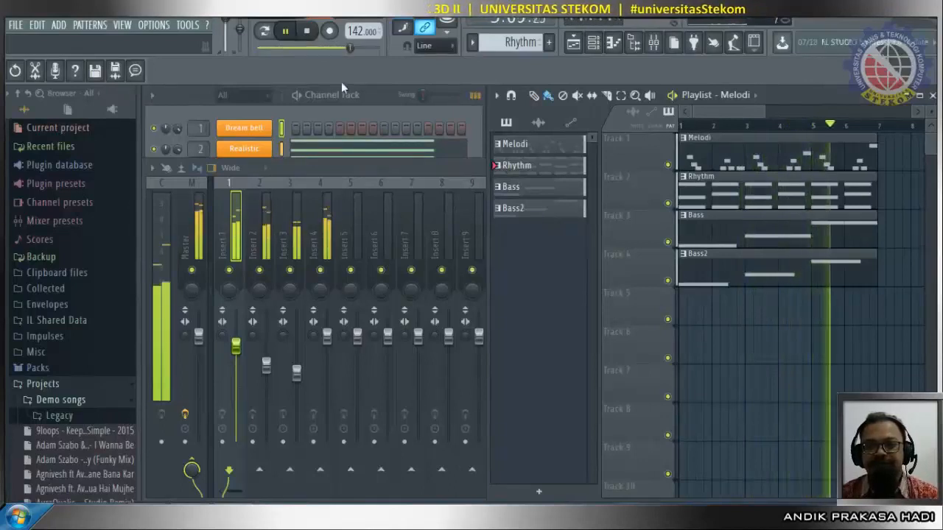
pyautogui.click(324, 280)
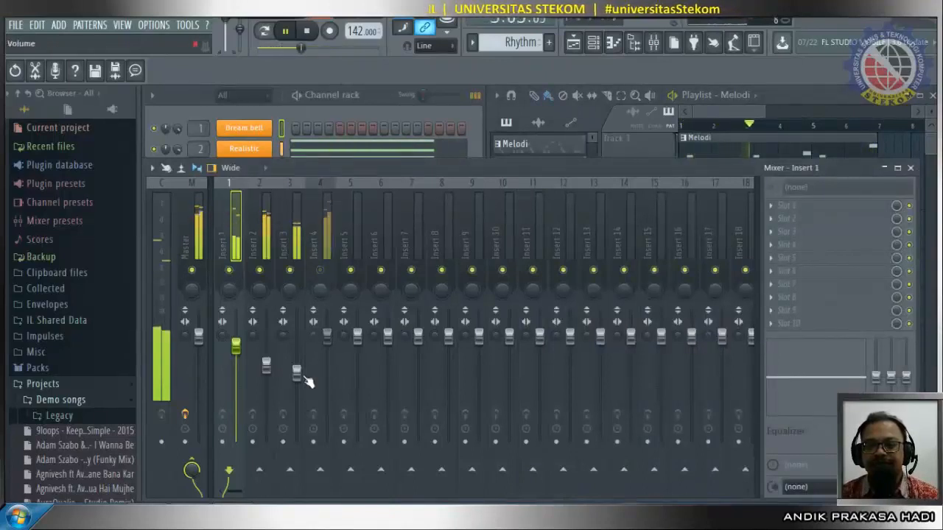
pyautogui.moveTo(296, 374); pyautogui.dragTo(296, 358)
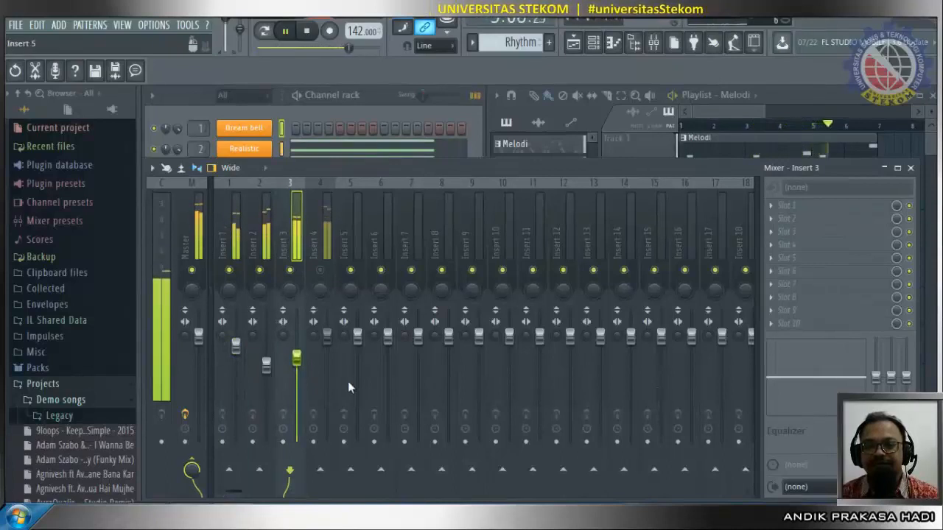
pyautogui.moveTo(297, 359); pyautogui.dragTo(298, 362)
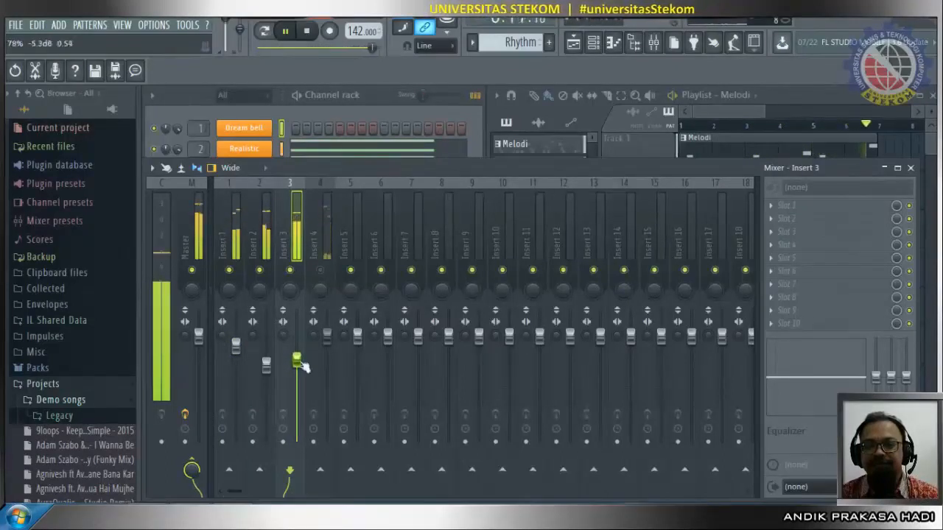
# Unmute Insert 4, listen to the song with all four tracks active, and stop playback.
pyautogui.click(321, 271)
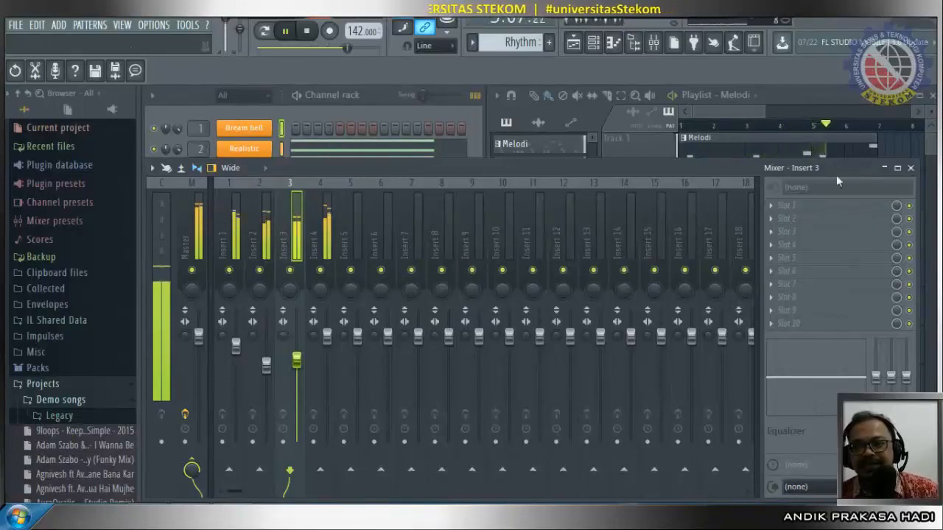
pyautogui.click(307, 33)
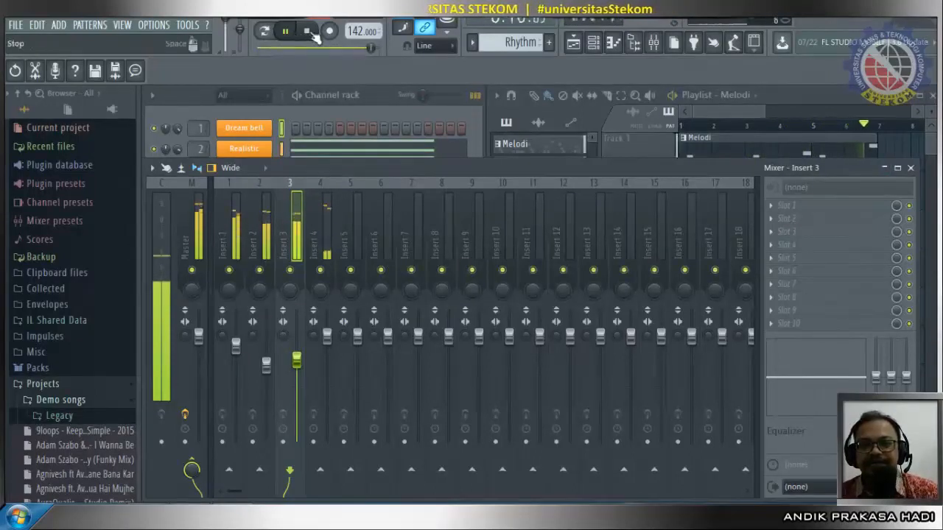
pyautogui.click(309, 32)
# Lower the faders of Insert 1 and Insert 2 slightly, check the balance while the song plays, and stop it.
pyautogui.moveTo(237, 349); pyautogui.dragTo(267, 364)
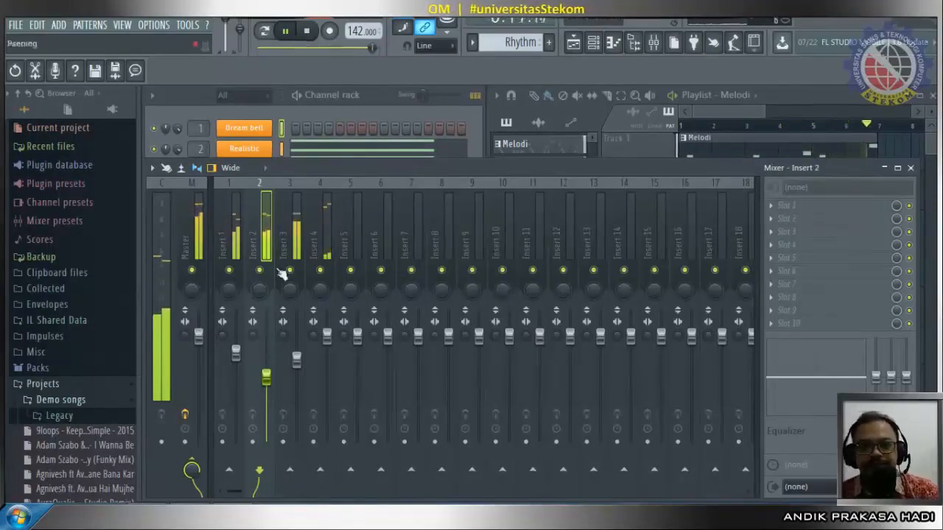
pyautogui.moveTo(272, 379); pyautogui.dragTo(274, 379)
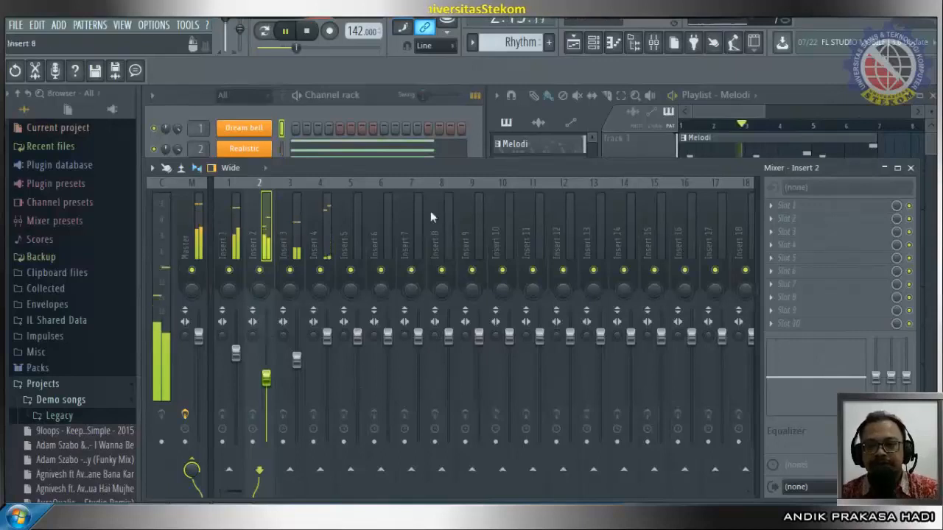
pyautogui.click(308, 33)
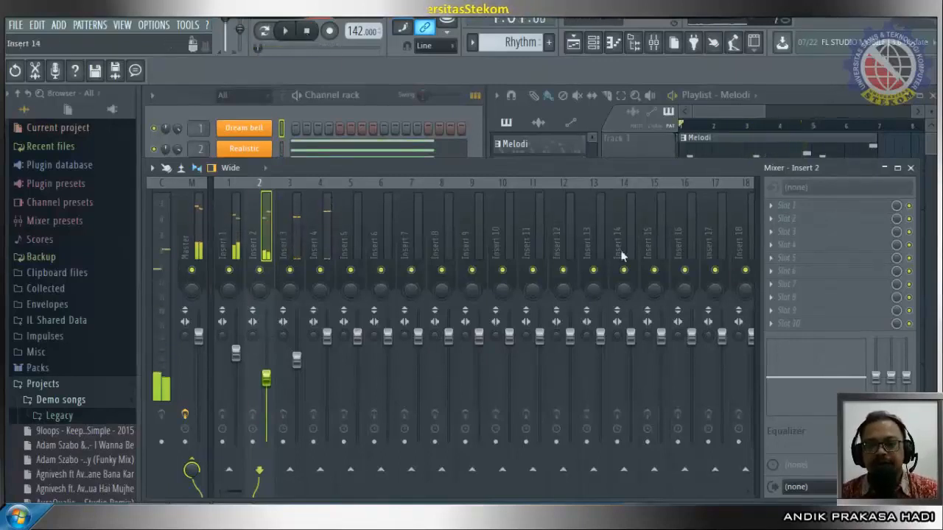
# Lower Insert 4's fader slightly, play the song from the start and stop it.
pyautogui.moveTo(328, 337); pyautogui.dragTo(328, 343)
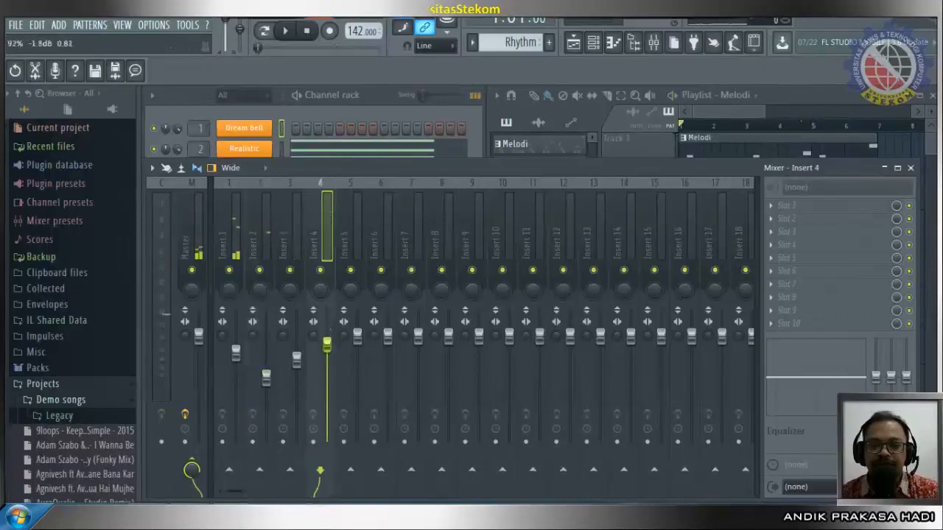
pyautogui.click(285, 31)
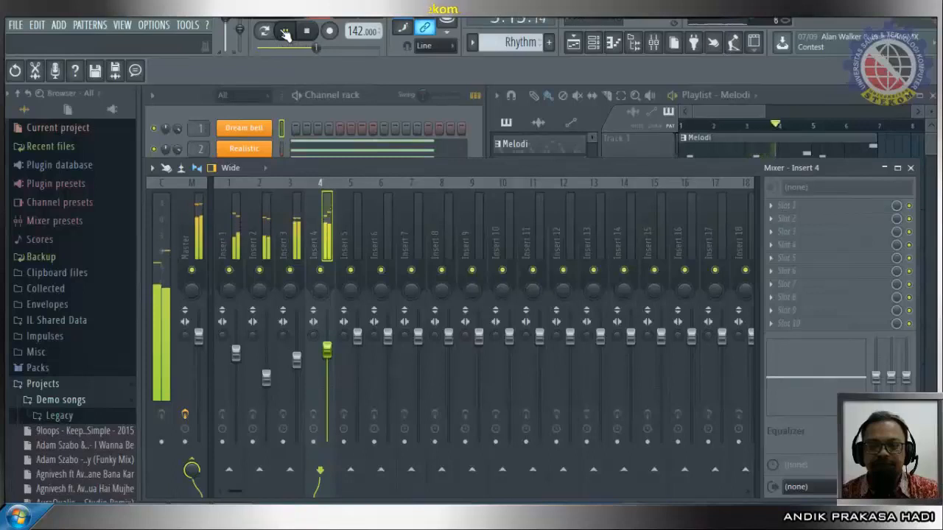
pyautogui.click(307, 31)
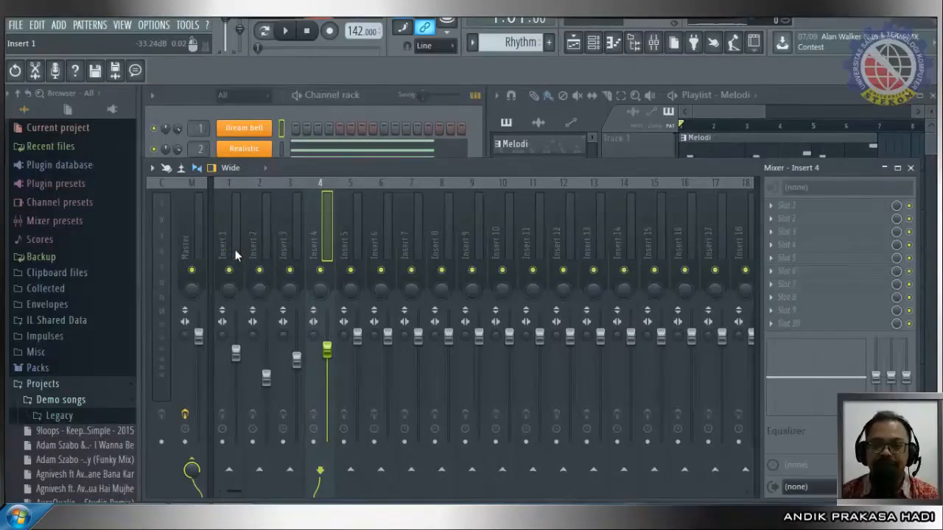
# Lower the faders of Inserts 1 to 4 a little further, keeping their relative balance, and play the song briefly from the start.
pyautogui.click(236, 353)
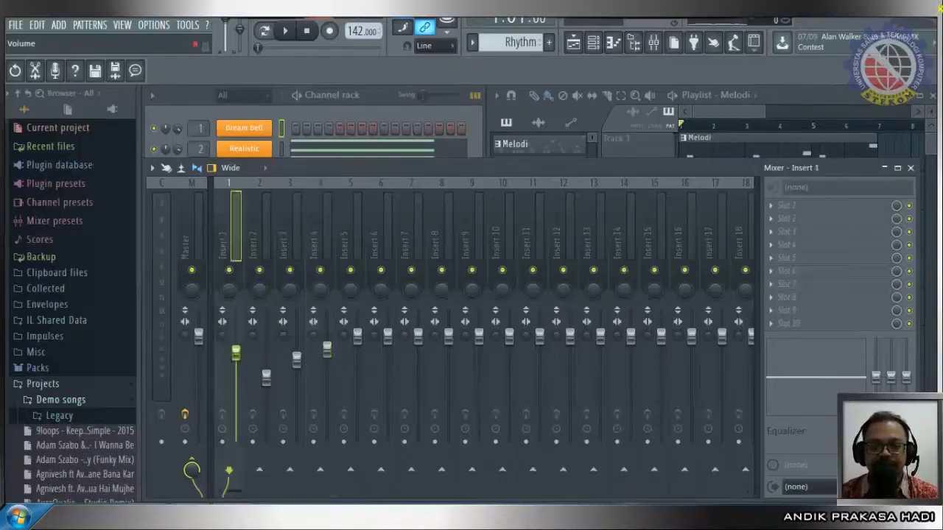
pyautogui.click(267, 378)
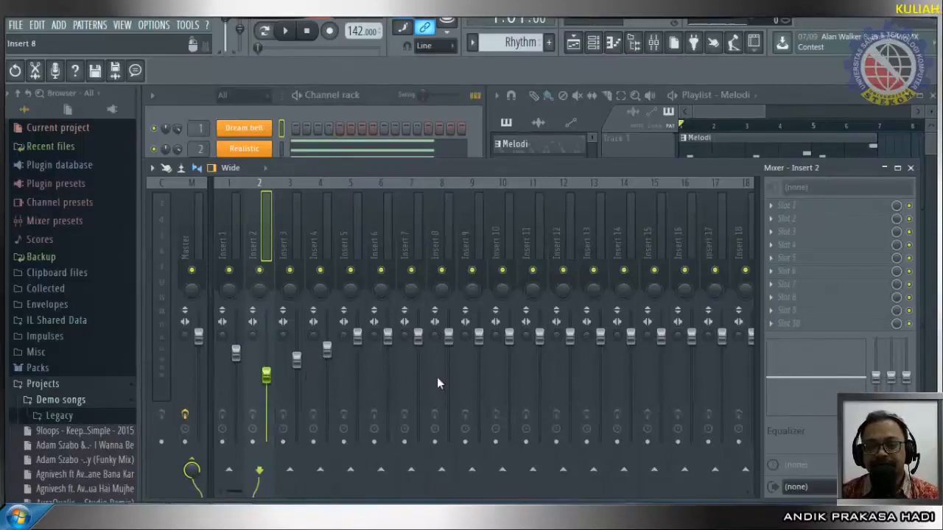
pyautogui.click(236, 252)
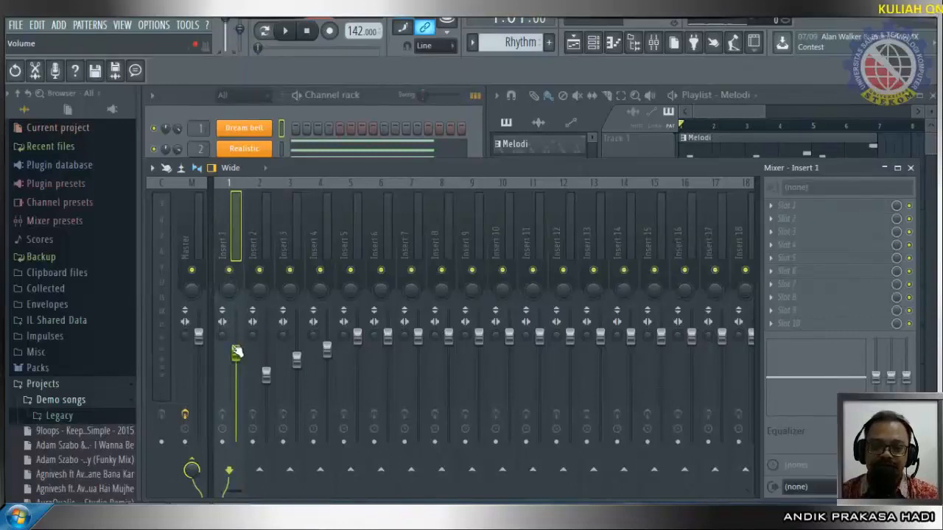
pyautogui.moveTo(236, 356); pyautogui.dragTo(235, 357)
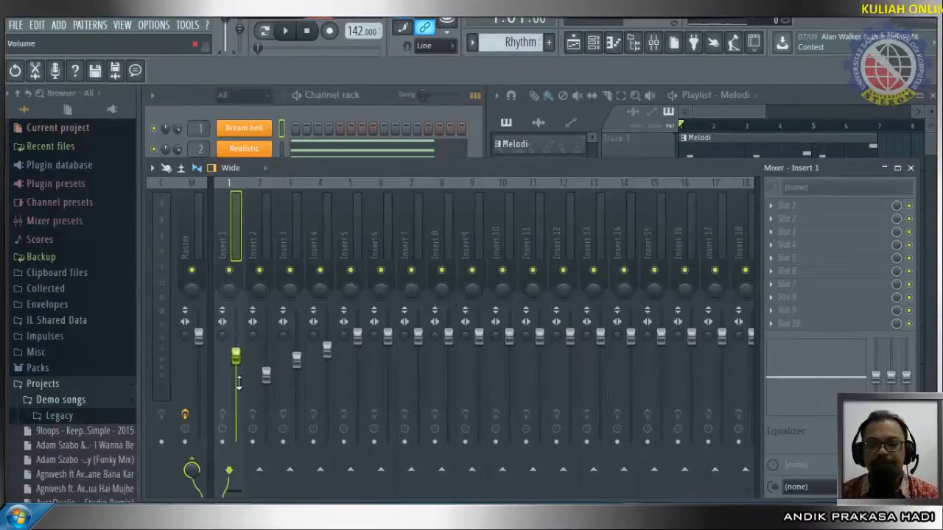
pyautogui.moveTo(326, 349); pyautogui.dragTo(235, 360)
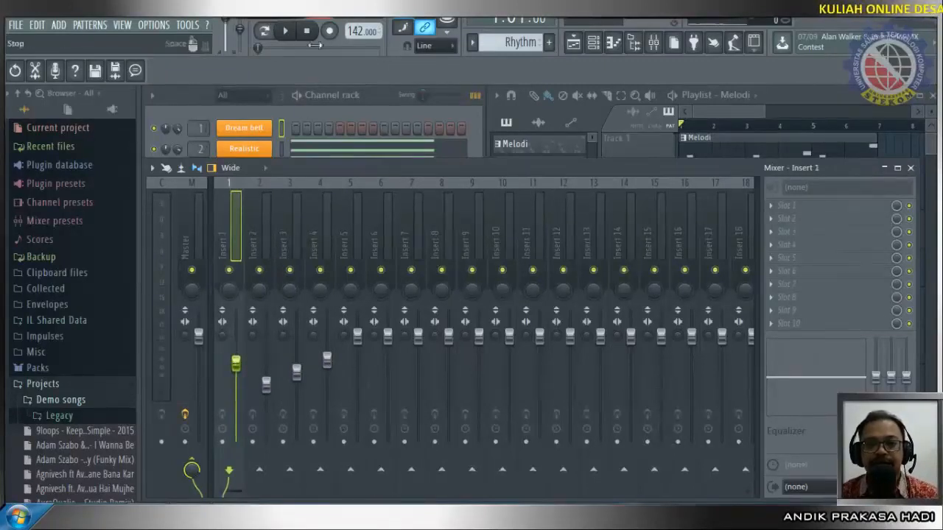
pyautogui.click(284, 33)
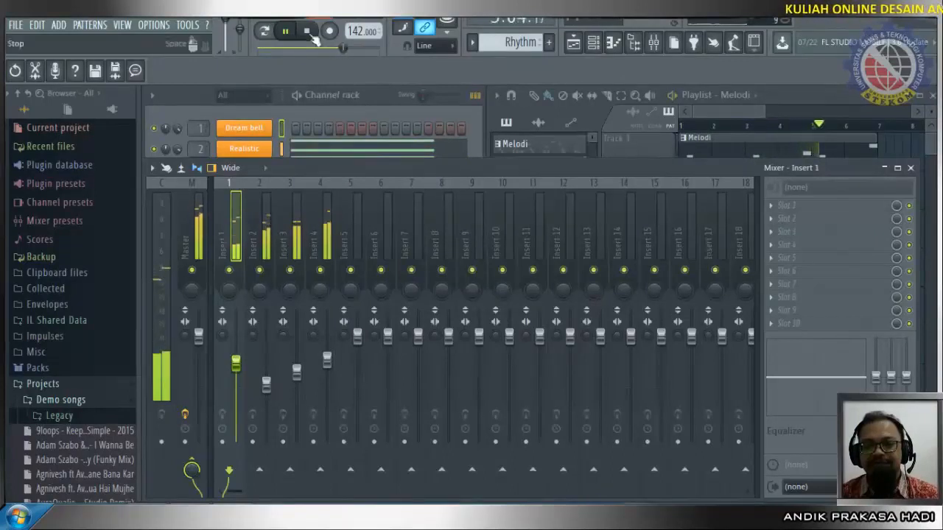
pyautogui.click(312, 34)
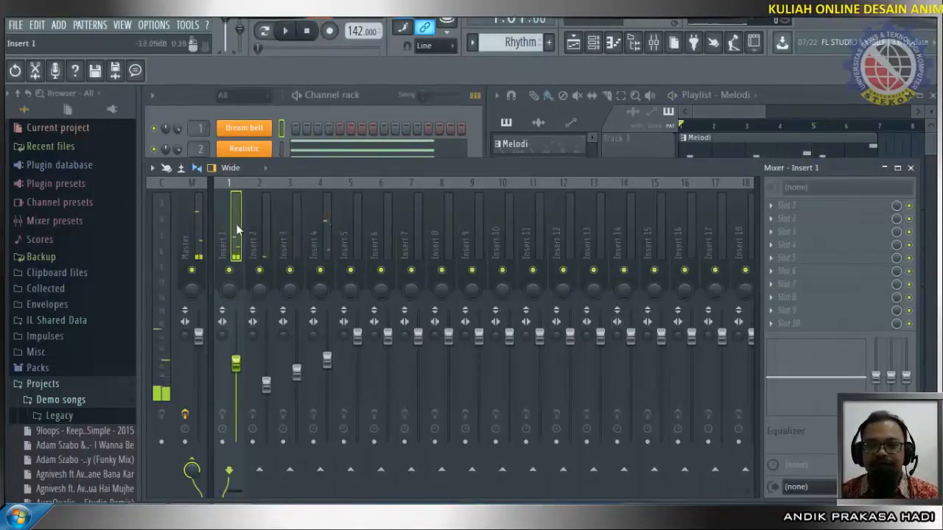
# Step through mixer tracks Insert 1 to Insert 4 and back to Insert 1 to compare their effect slots.
pyautogui.click(257, 222)
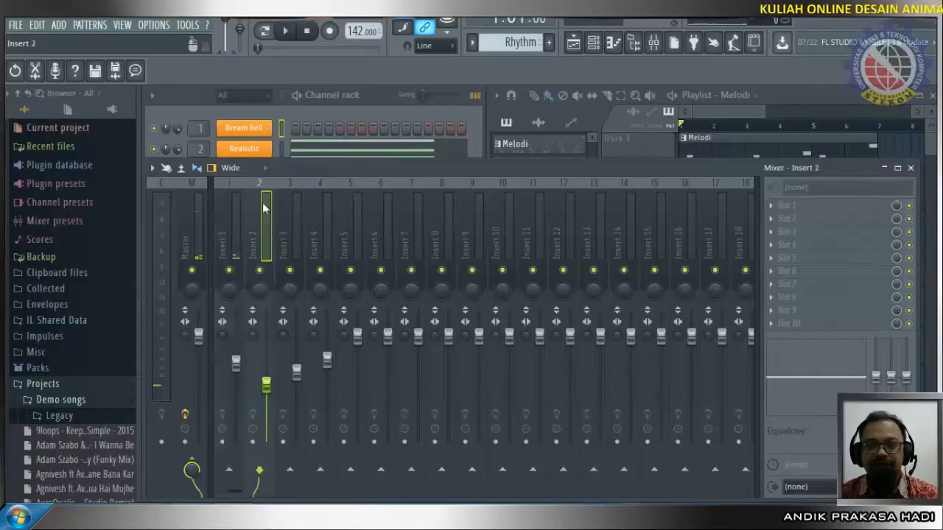
pyautogui.click(233, 211)
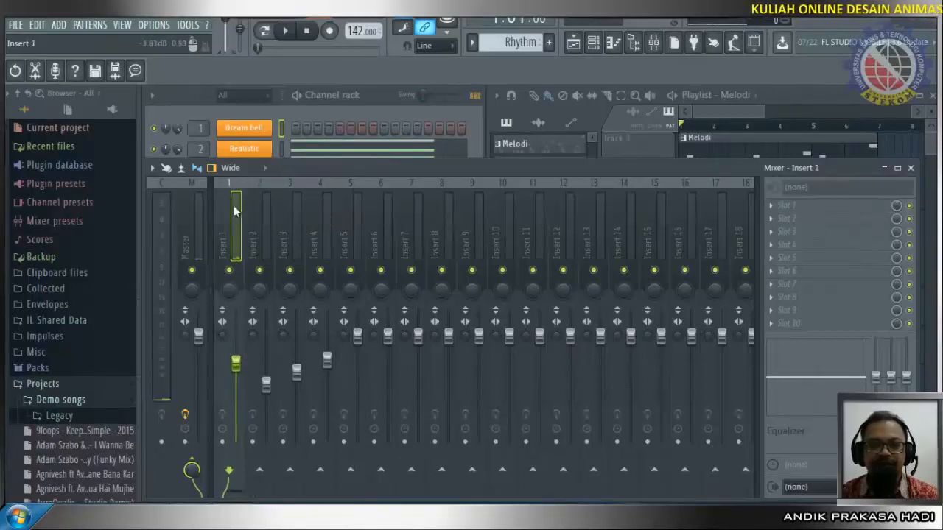
pyautogui.click(266, 221)
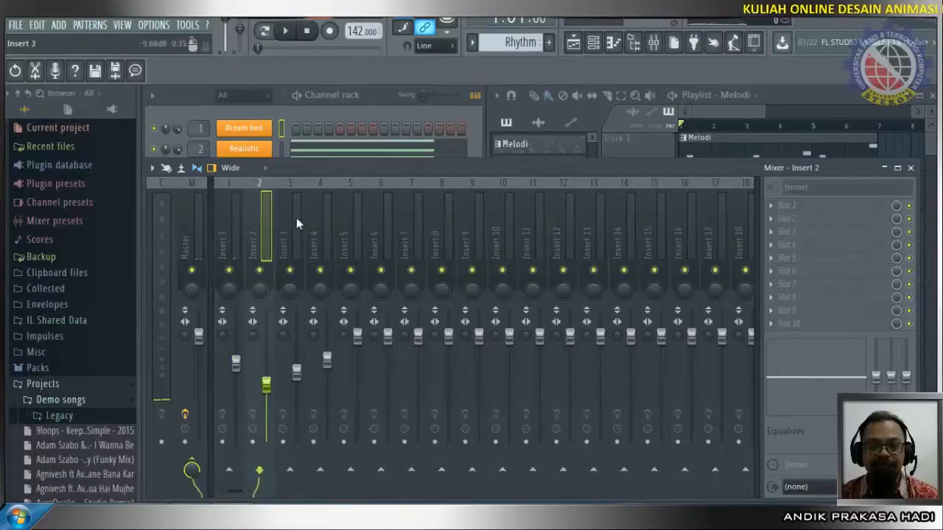
pyautogui.click(297, 217)
pyautogui.click(325, 217)
pyautogui.click(296, 219)
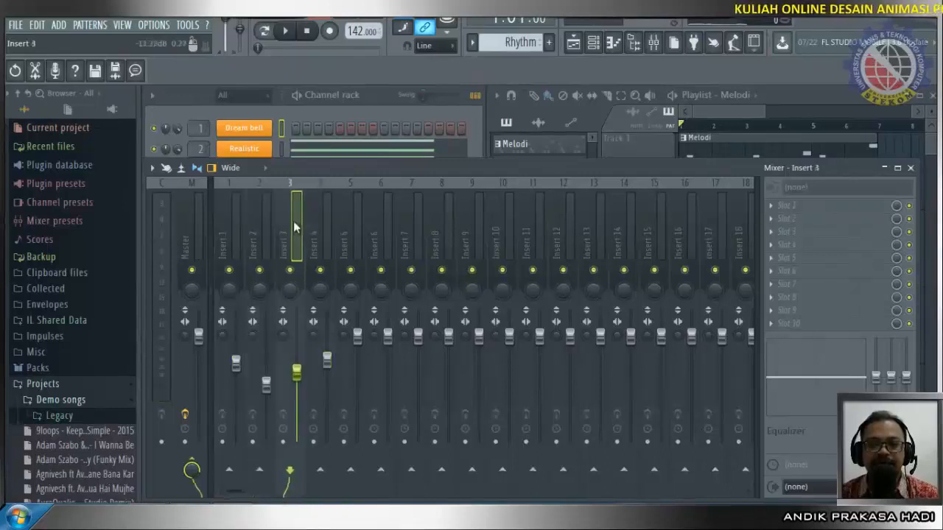
pyautogui.click(264, 221)
pyautogui.click(239, 225)
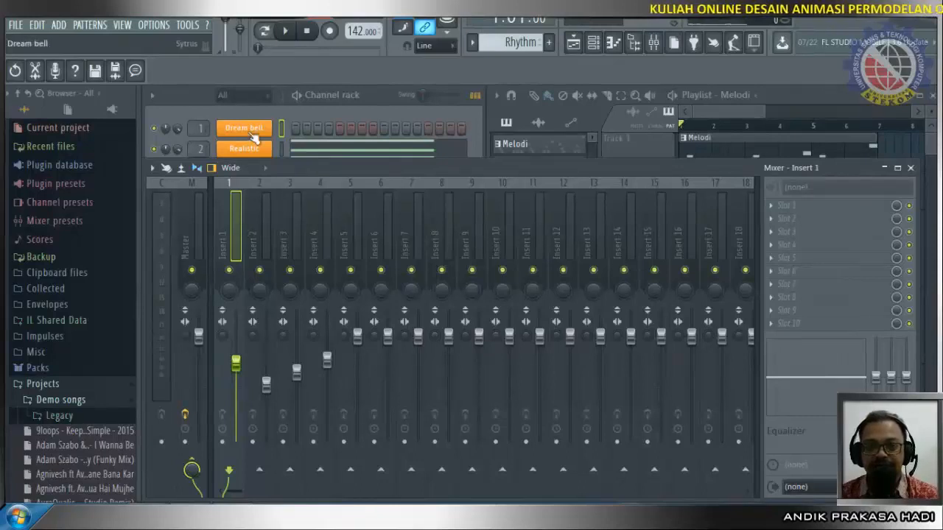
# Load Fruity Parametric EQ 2 into effect slot 1 of Insert 1 and place its window clear of the first mixer tracks.
pyautogui.click(777, 214)
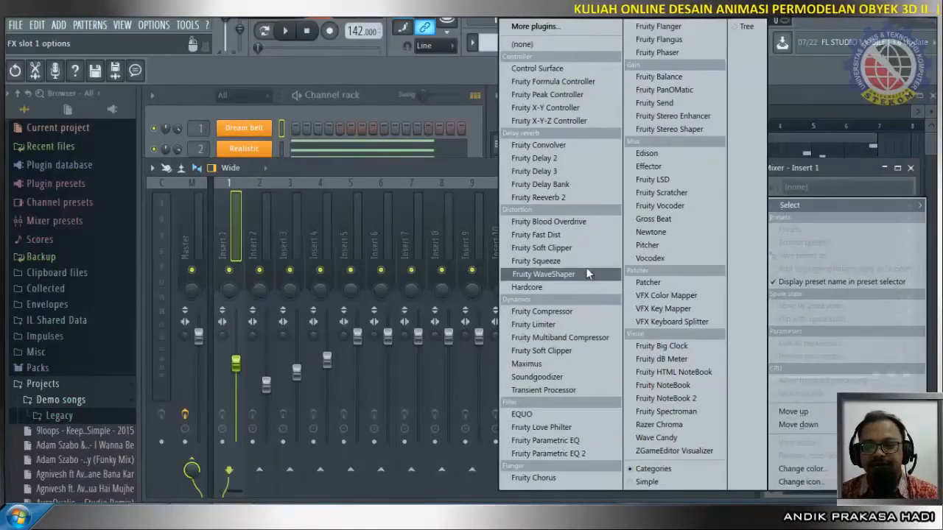
pyautogui.click(593, 454)
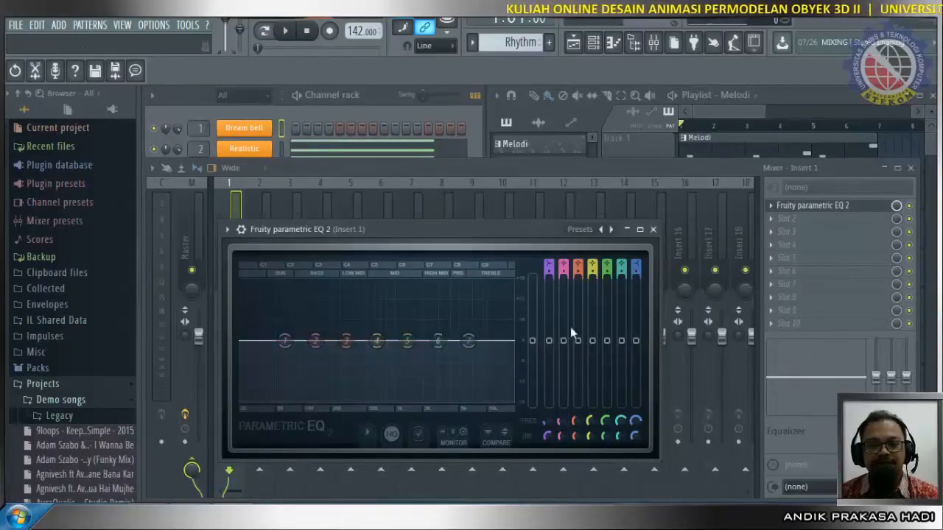
pyautogui.moveTo(525, 245); pyautogui.dragTo(572, 205)
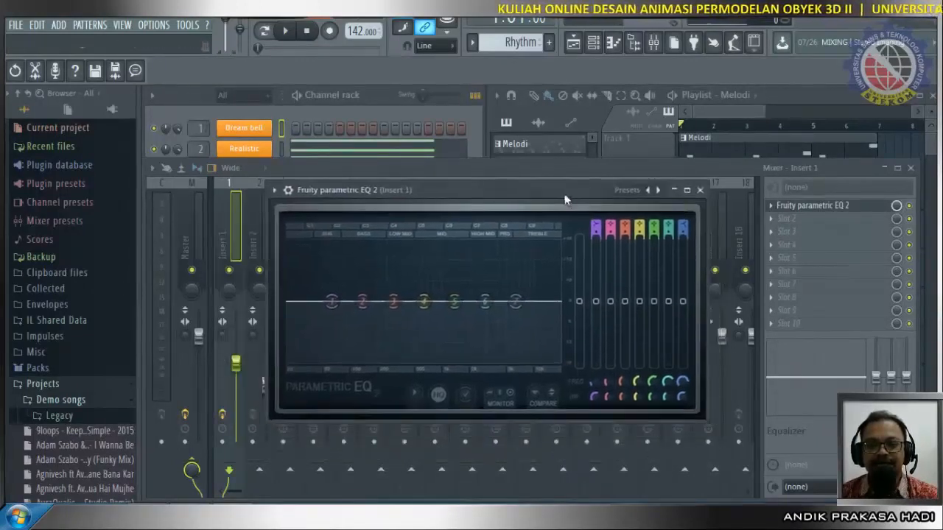
pyautogui.moveTo(448, 193); pyautogui.dragTo(591, 152)
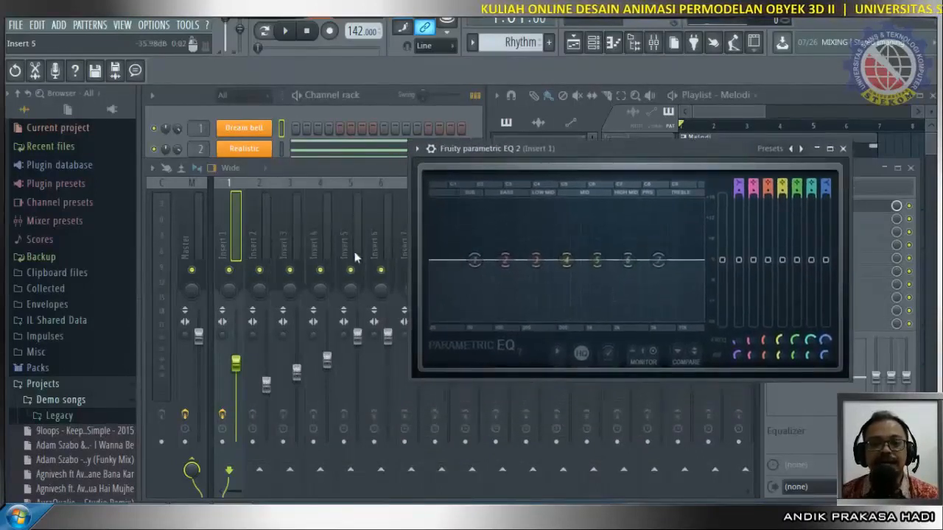
# Mute Inserts 2, 3 and 4 to isolate Insert 1.
pyautogui.click(259, 270)
pyautogui.click(290, 271)
pyautogui.click(320, 271)
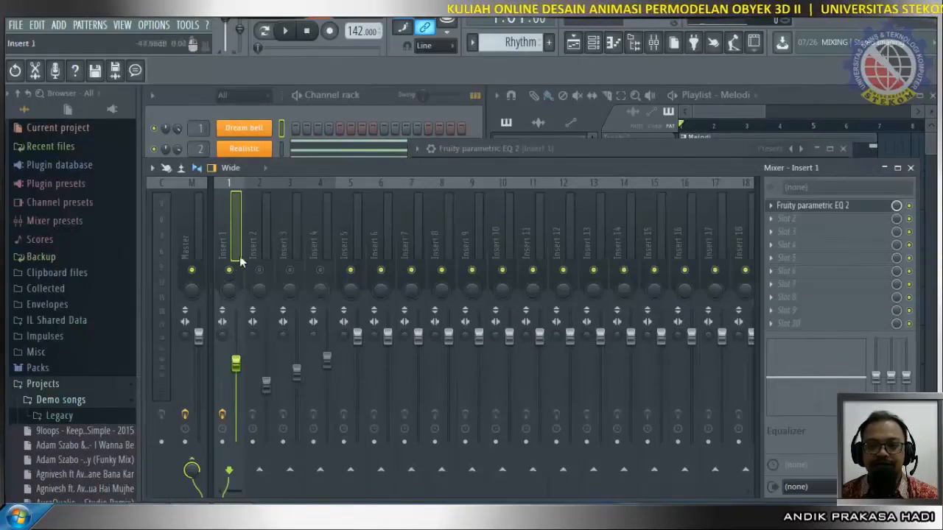
# Reopen Insert 1's Fruity Parametric EQ 2, shift its window slightly and play the song.
pyautogui.click(819, 210)
pyautogui.click(819, 210)
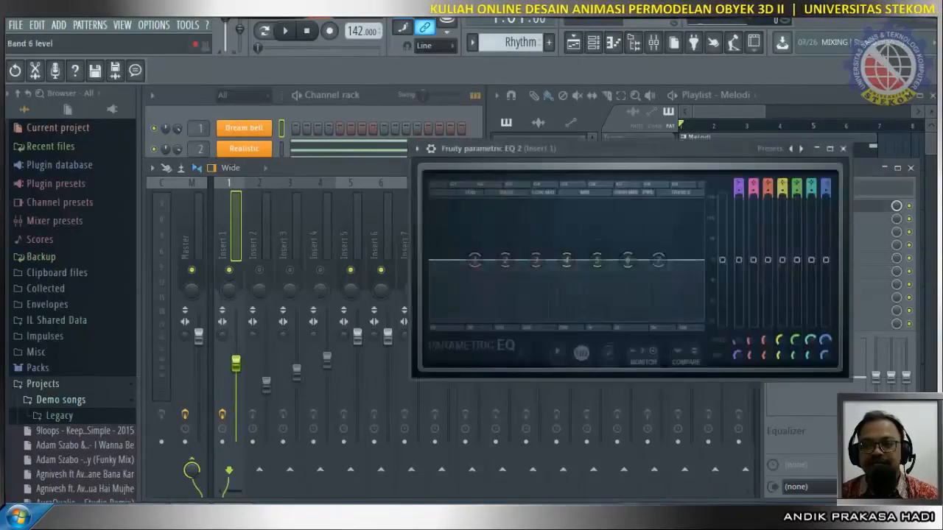
pyautogui.moveTo(689, 150); pyautogui.dragTo(658, 160)
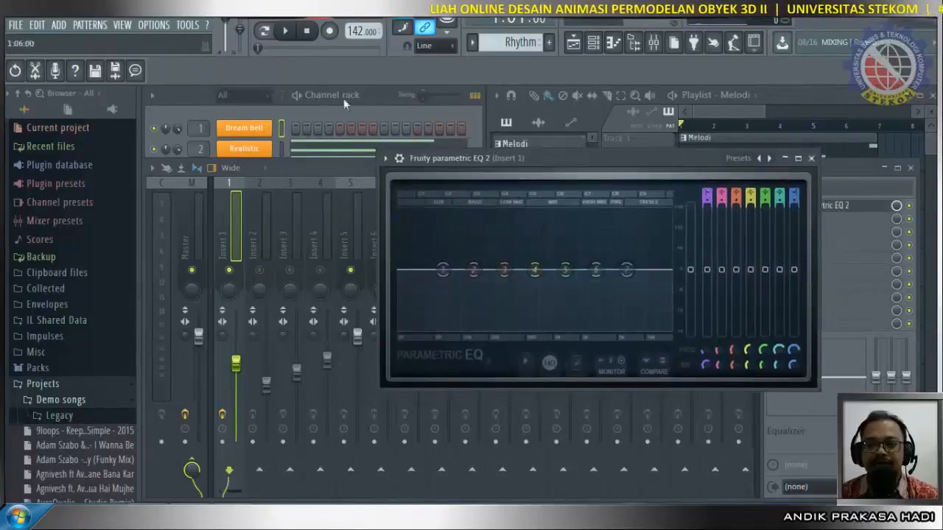
pyautogui.click(285, 30)
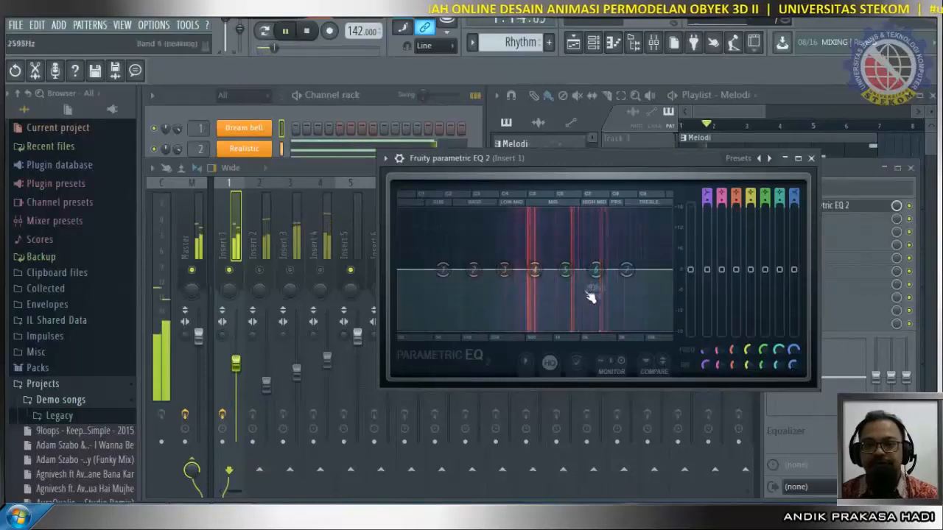
# In Insert 1's equalizer, lower band 7's level and raise band 6 to 4.4 dB at 2916 Hz during playback.
pyautogui.moveTo(633, 278); pyautogui.dragTo(625, 298)
pyautogui.moveTo(794, 297); pyautogui.dragTo(793, 287)
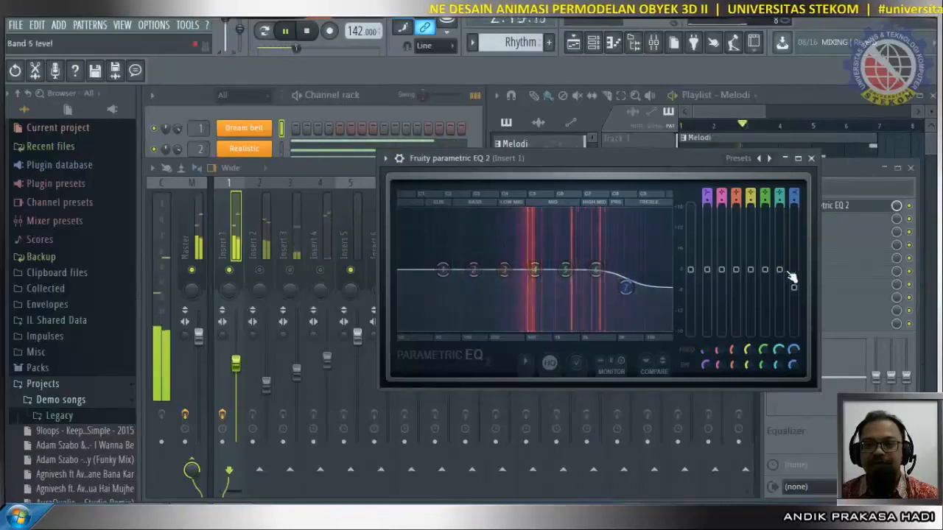
pyautogui.moveTo(781, 270); pyautogui.dragTo(779, 276)
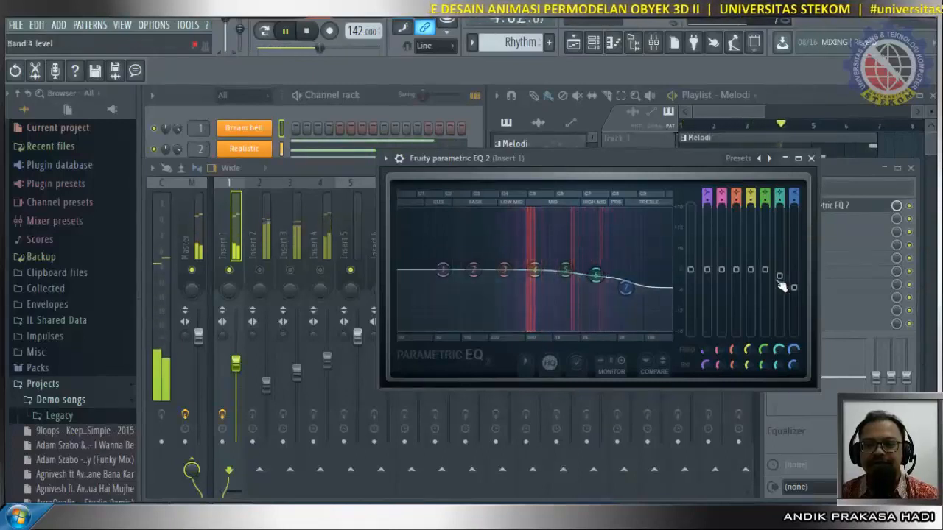
pyautogui.moveTo(596, 276); pyautogui.dragTo(596, 254)
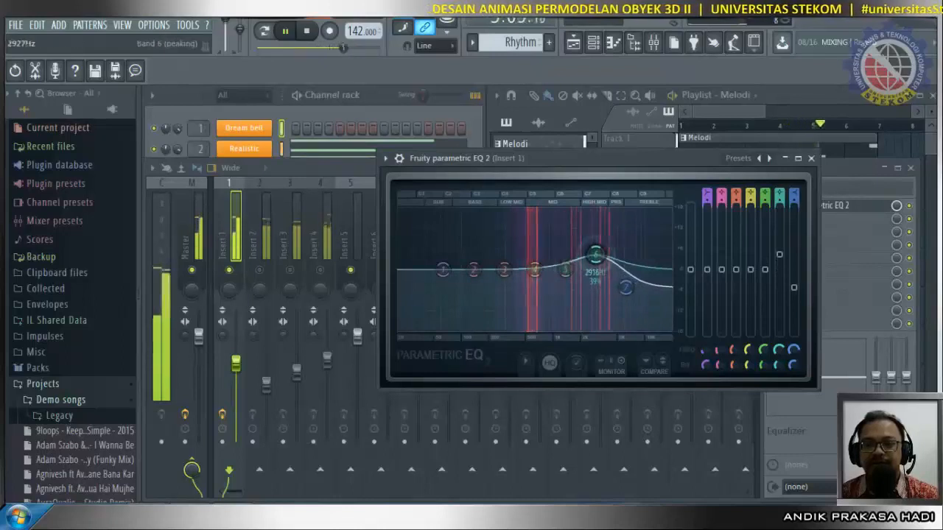
# Try wide and narrow bandwidths on band 6, leave it narrow, and pull its level down to a slight cut.
pyautogui.scroll(3, 602, 261)
pyautogui.scroll(-6, 602, 261)
pyautogui.scroll(3, 603, 261)
pyautogui.scroll(-8, 602, 261)
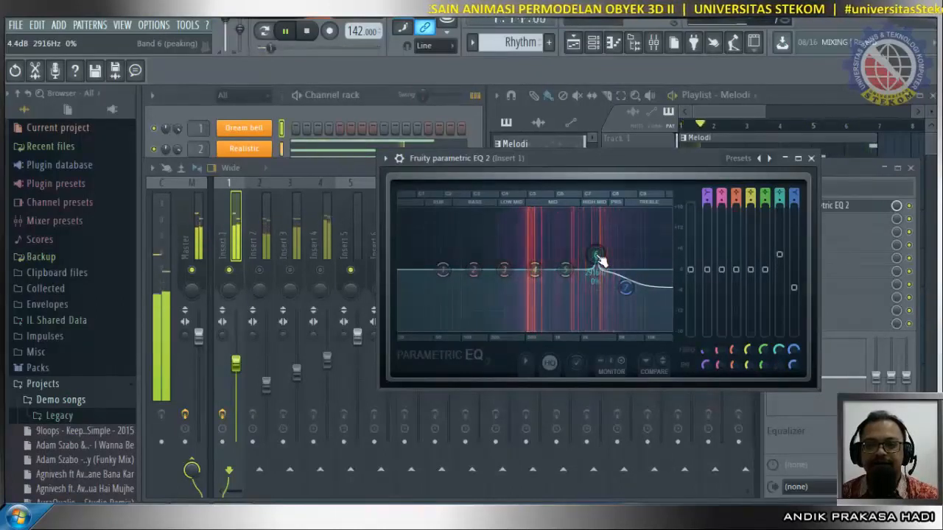
pyautogui.scroll(10, 602, 260)
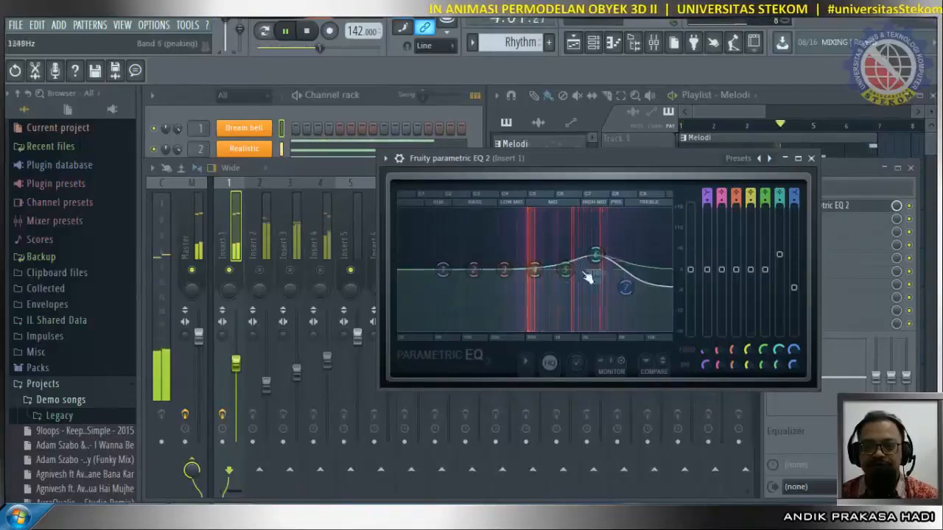
pyautogui.scroll(-5, 596, 263)
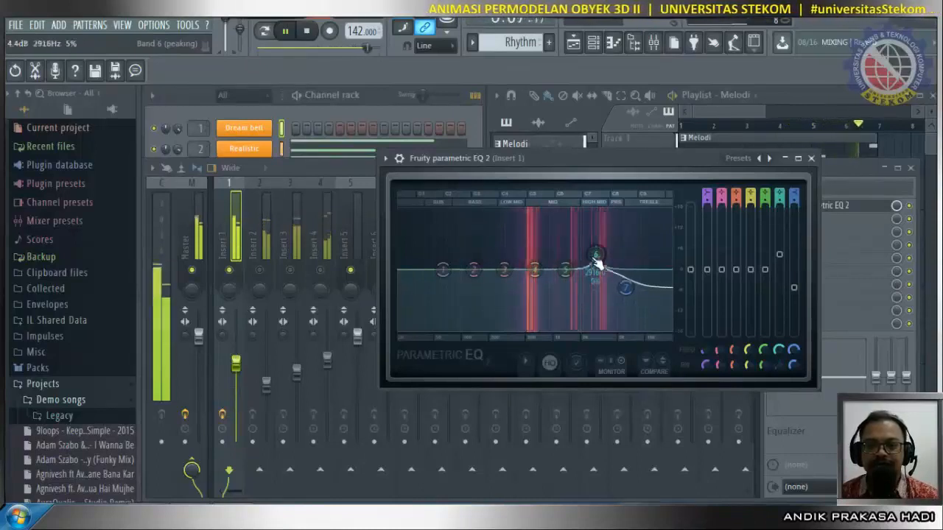
pyautogui.moveTo(595, 258); pyautogui.dragTo(597, 279)
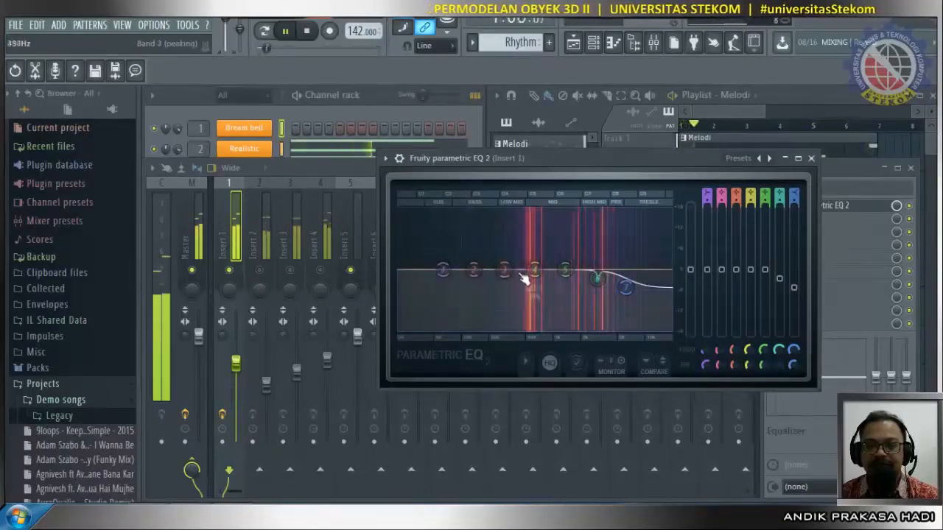
# In Insert 1's equalizer, raise band 1 to 5.3 dB at 65 Hz, cut bands 2 and 5 slightly, and boost bands 3 and 4.
pyautogui.click(444, 271)
pyautogui.moveTo(443, 269); pyautogui.dragTo(444, 251)
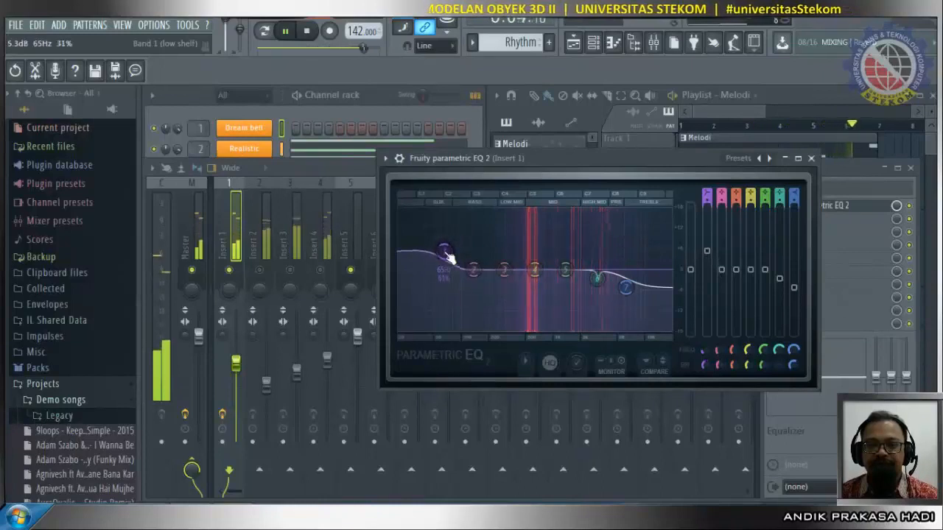
pyautogui.scroll(-5, 449, 259)
pyautogui.moveTo(473, 270)
pyautogui.mouseDown()
pyautogui.moveTo(542, 272)
pyautogui.moveTo(537, 260)
pyautogui.moveTo(566, 273)
pyautogui.mouseUp()
pyautogui.scroll(-5, 537, 266)
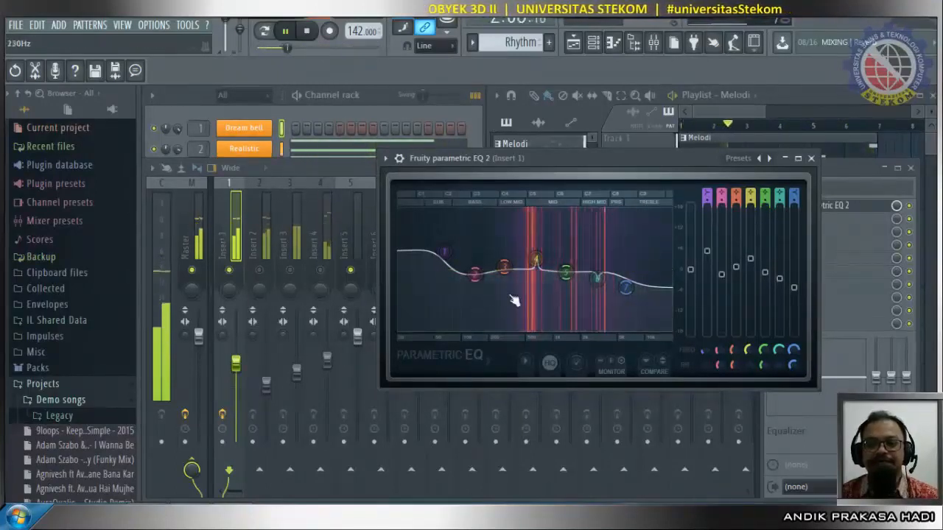
# Try a -6.0 dB level on band 1 and a deep band 4 cut, ease them to flat and a slight cut, and raise band 3.
pyautogui.moveTo(706, 252); pyautogui.dragTo(707, 289)
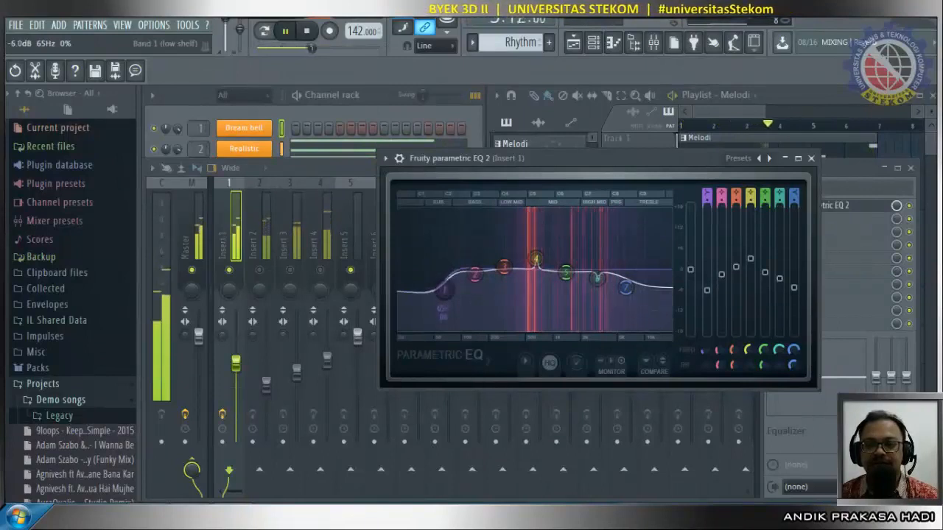
pyautogui.moveTo(752, 259); pyautogui.dragTo(752, 282)
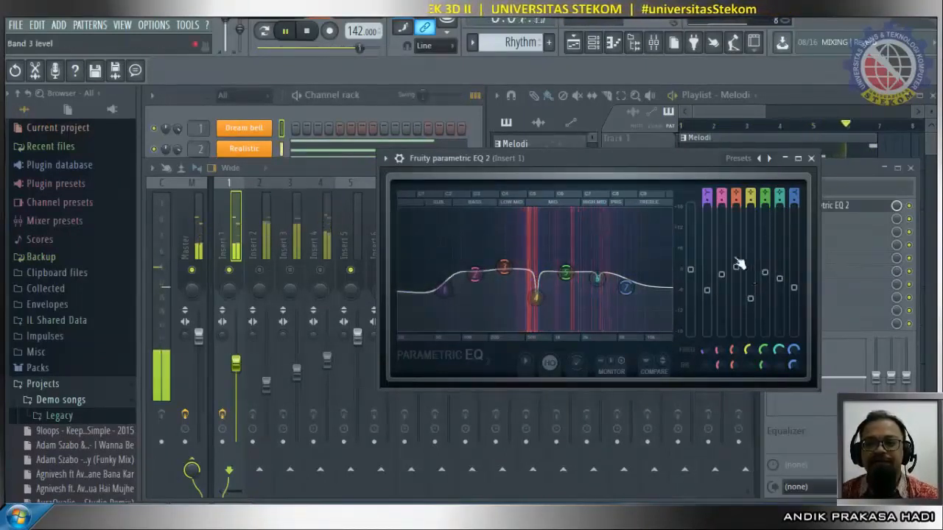
pyautogui.moveTo(736, 267)
pyautogui.mouseDown()
pyautogui.moveTo(736, 289)
pyautogui.moveTo(735, 261)
pyautogui.mouseUp()
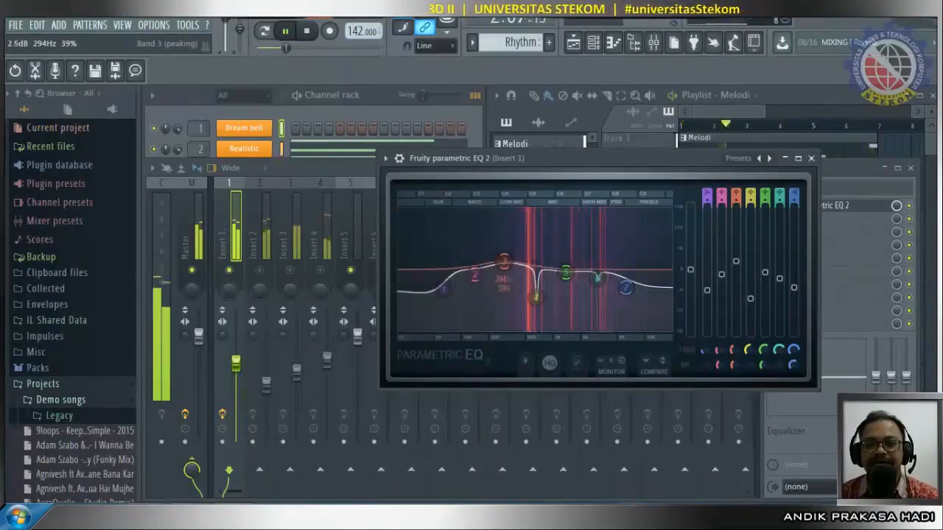
pyautogui.moveTo(749, 298); pyautogui.dragTo(706, 273)
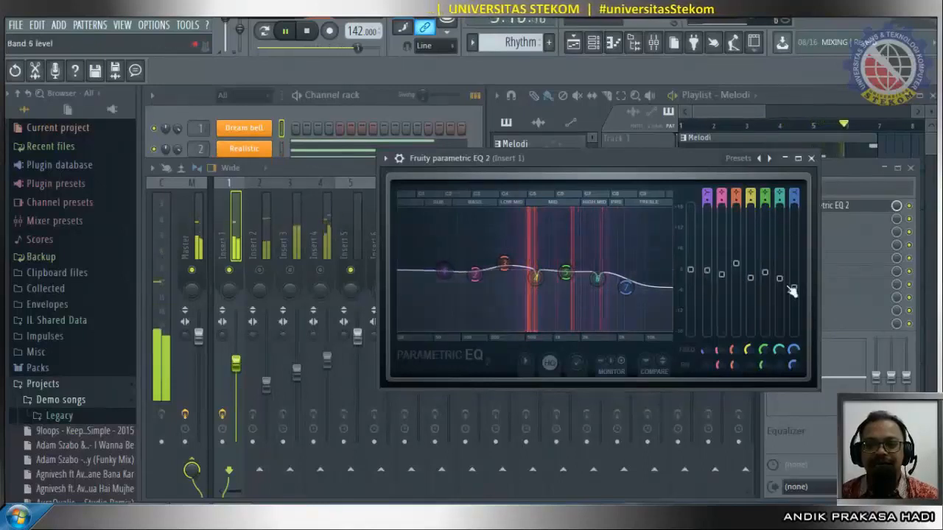
# Return band 6 to flat, give band 7 a moderate treble boost, close the equalizer and stop playback.
pyautogui.moveTo(794, 288); pyautogui.dragTo(793, 245)
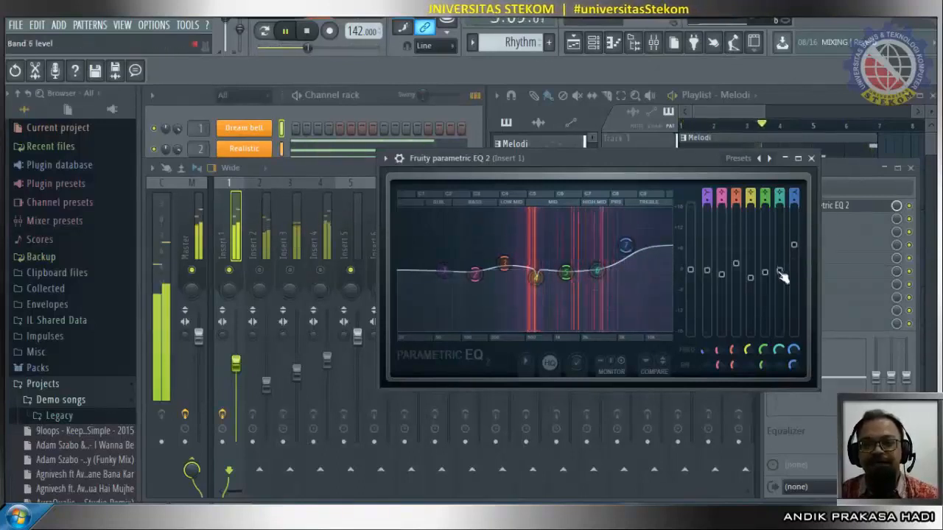
pyautogui.moveTo(793, 245); pyautogui.dragTo(793, 254)
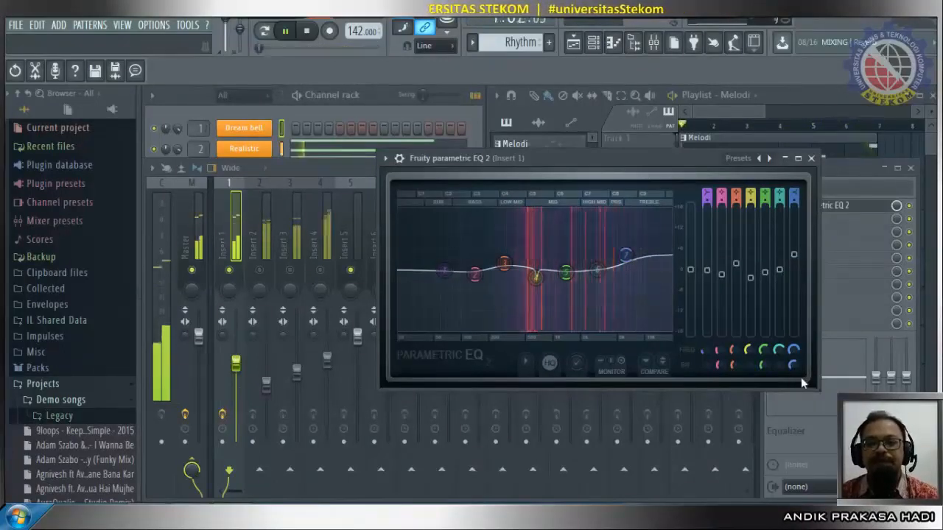
pyautogui.click(811, 159)
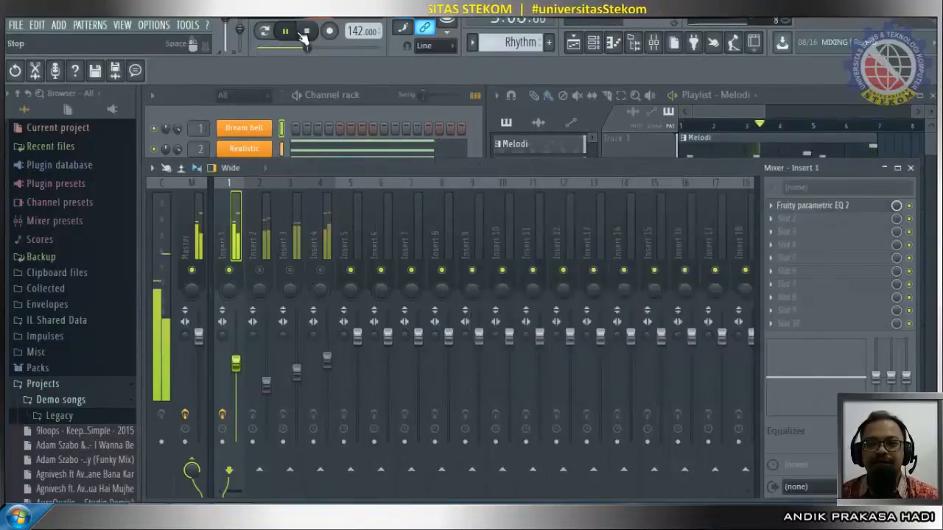
pyautogui.click(307, 34)
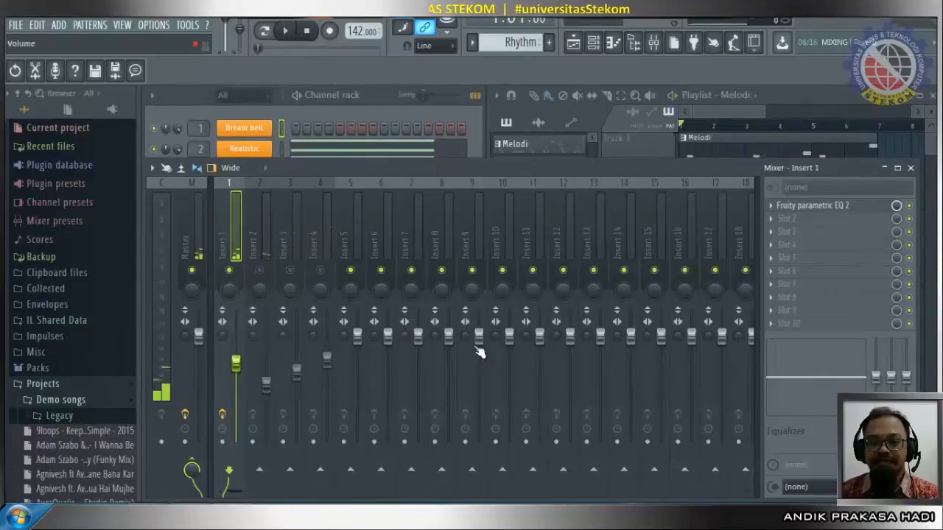
# Load Maximus into Insert 1's effect slot 2, move its window clear of the effect slots and play the song.
pyautogui.click(790, 222)
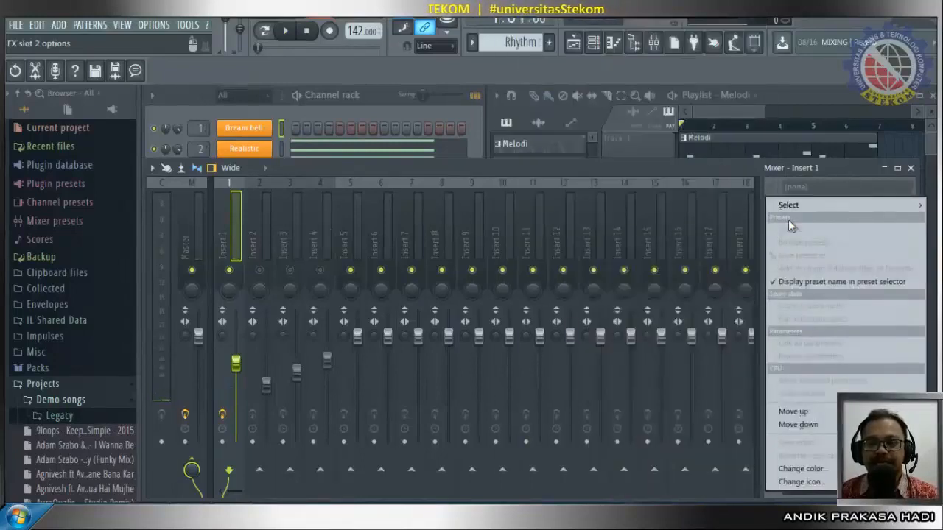
pyautogui.moveTo(821, 206)
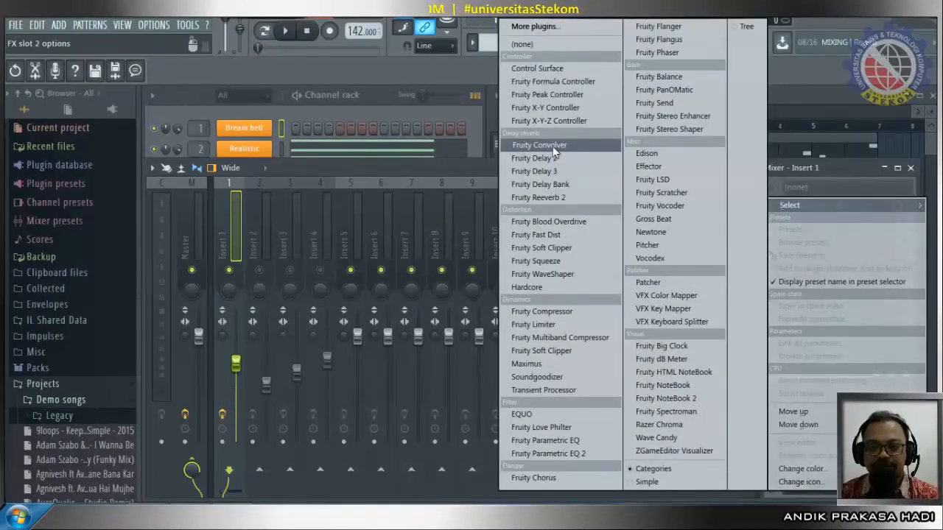
pyautogui.click(538, 363)
pyautogui.moveTo(441, 249); pyautogui.dragTo(486, 158)
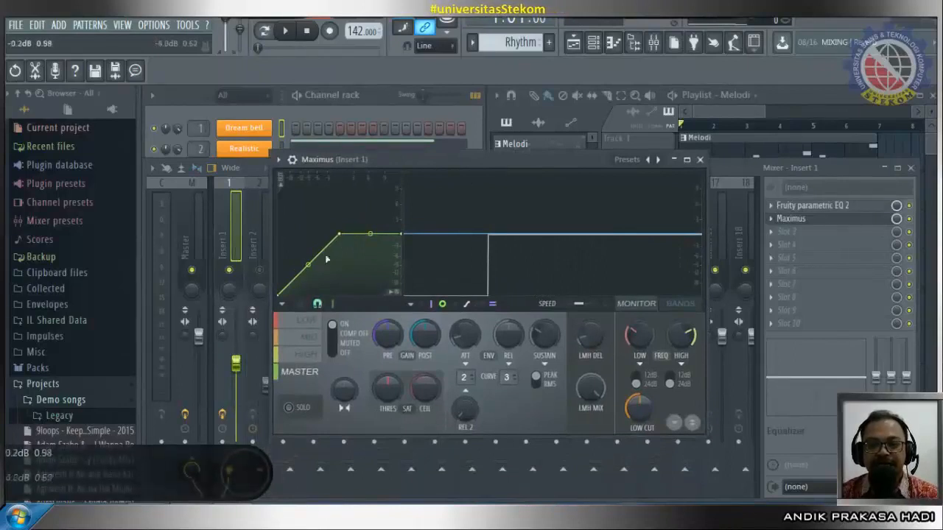
pyautogui.click(286, 30)
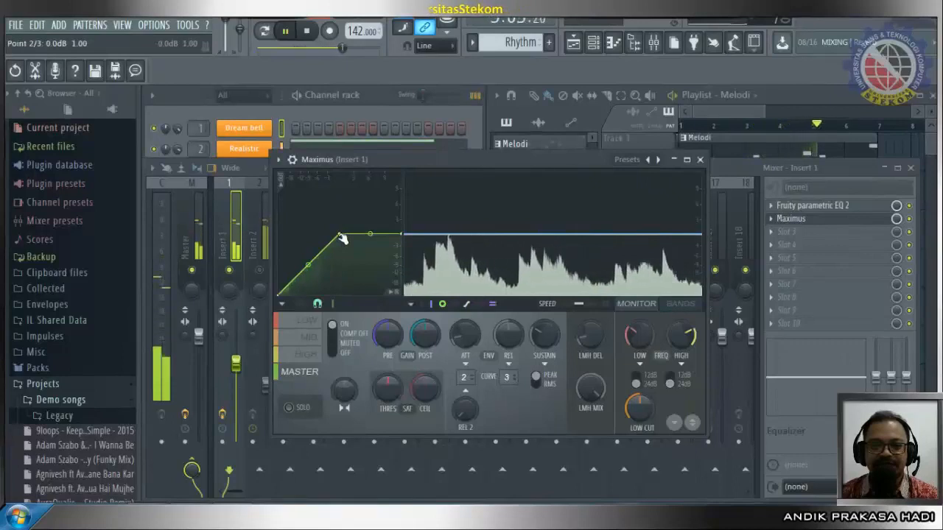
# Shape the Master band's compression curve in Maximus by lowering its knee point and bowing the upper segment upward.
pyautogui.moveTo(341, 239); pyautogui.dragTo(322, 255)
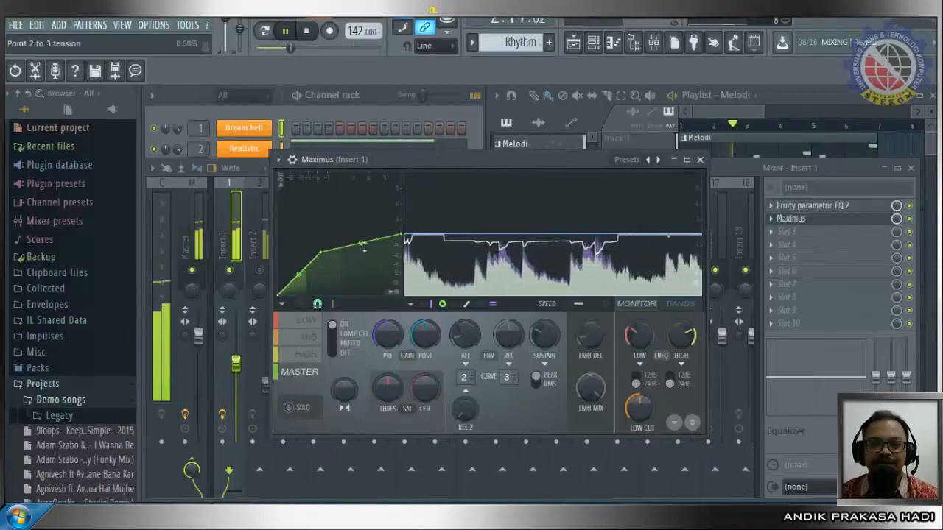
pyautogui.moveTo(361, 242); pyautogui.dragTo(361, 252)
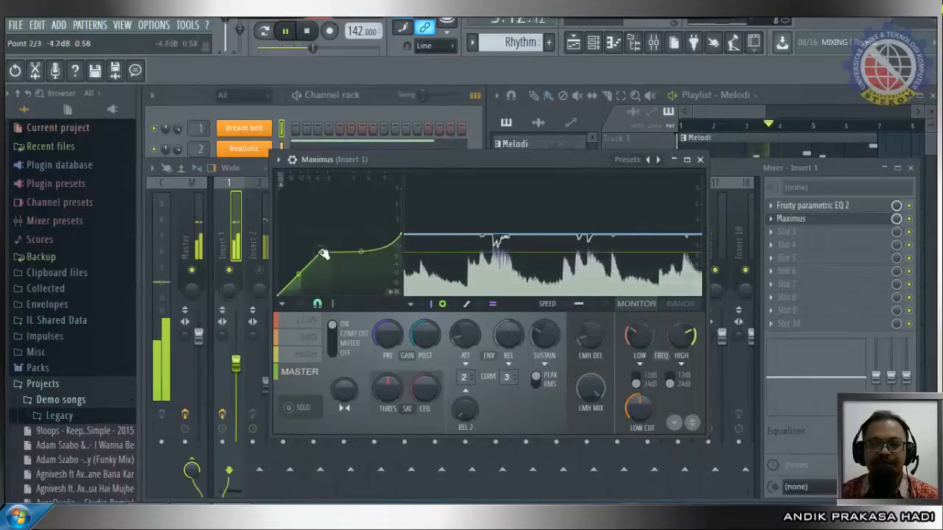
pyautogui.moveTo(322, 254); pyautogui.dragTo(360, 235)
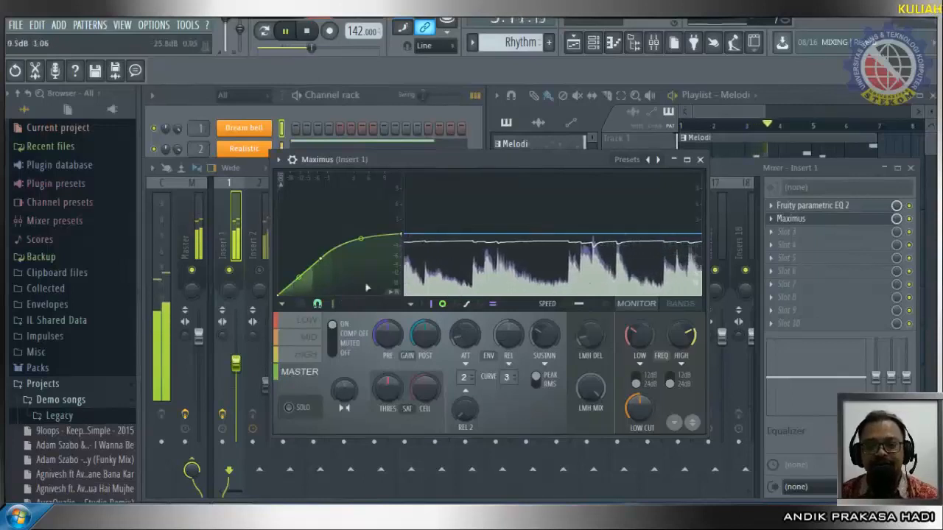
# Adjust the compression curves of Maximus's Mid and High bands, giving High a lower, rounded knee, close the plugin and stop playback.
pyautogui.click(303, 323)
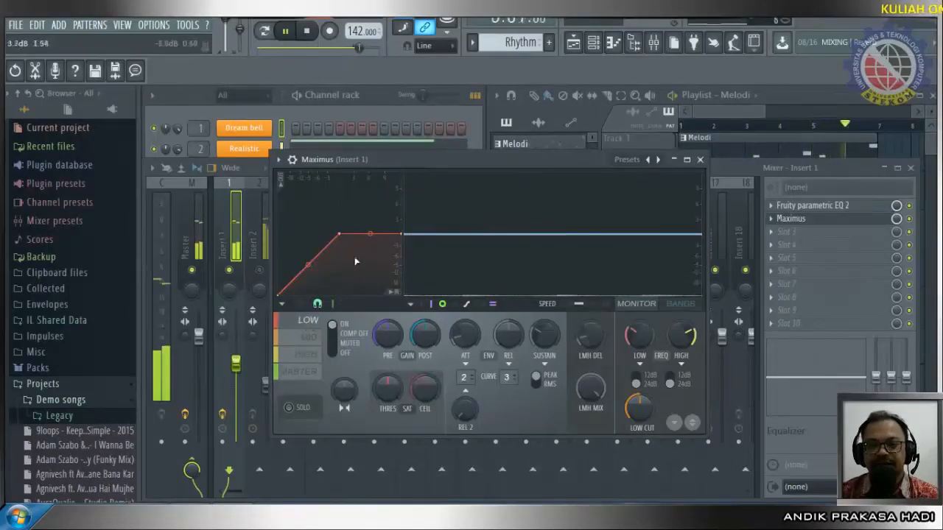
pyautogui.click(310, 337)
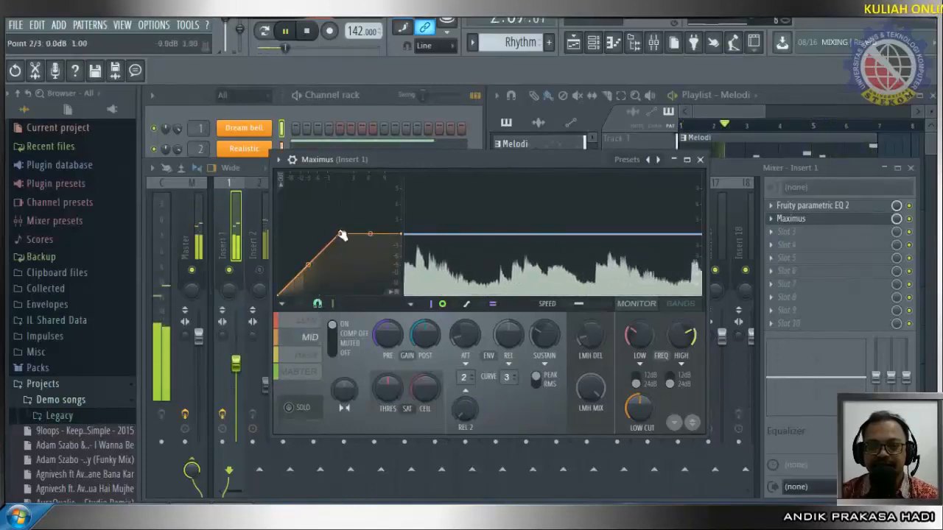
pyautogui.moveTo(341, 234); pyautogui.dragTo(360, 243)
pyautogui.click(307, 354)
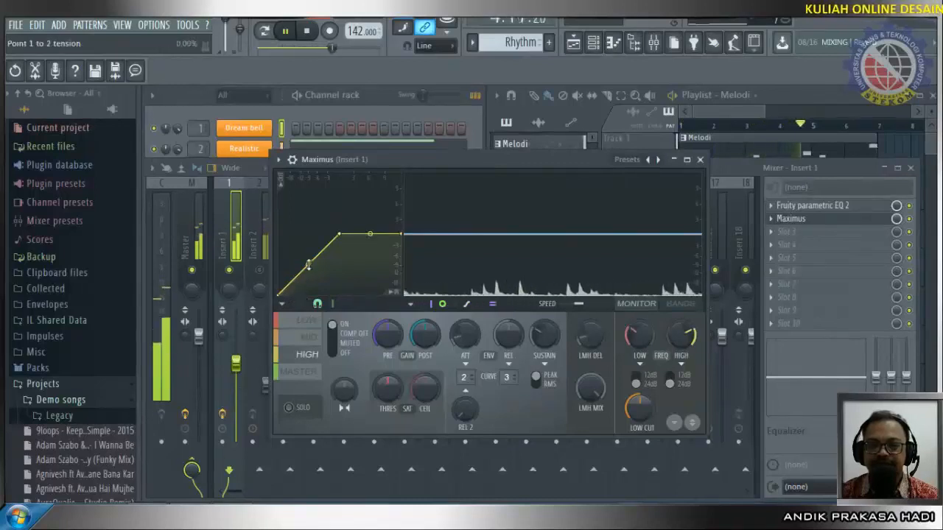
pyautogui.moveTo(341, 234)
pyautogui.mouseDown()
pyautogui.moveTo(311, 273)
pyautogui.moveTo(354, 244)
pyautogui.mouseUp()
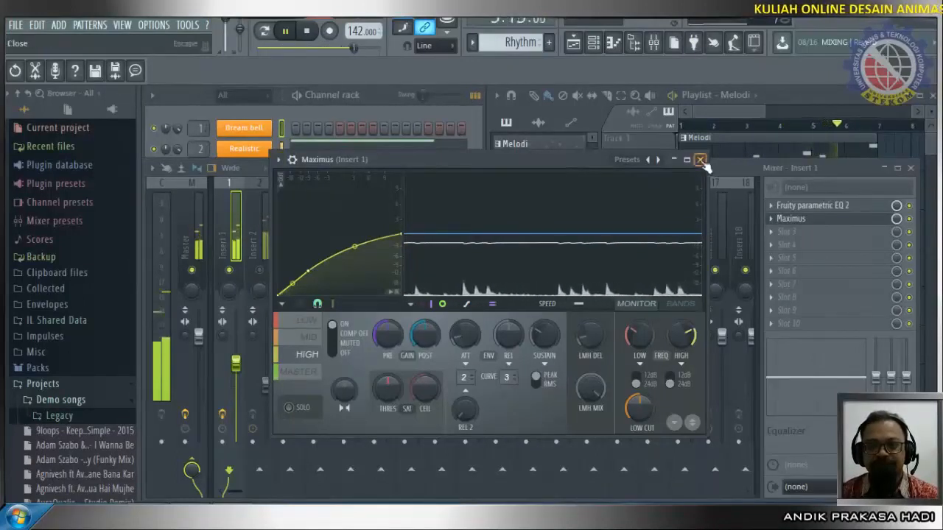
pyautogui.click(700, 159)
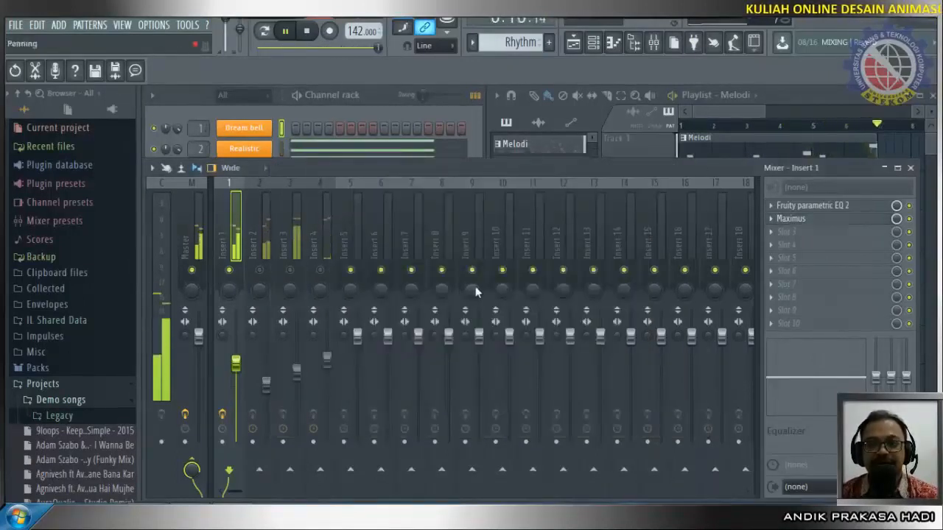
pyautogui.click(306, 30)
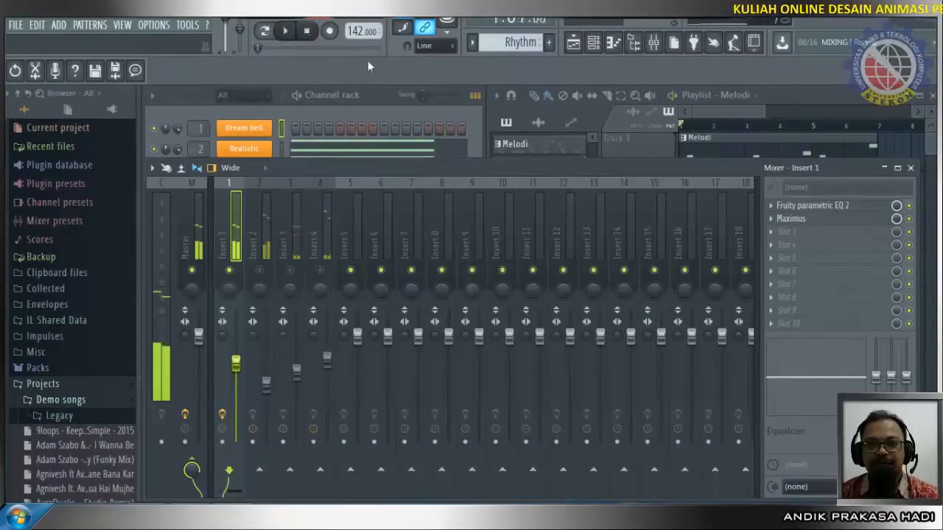
# Load Fruity Delay 2 into Insert 1's effect slot 3 and play the song.
pyautogui.click(782, 233)
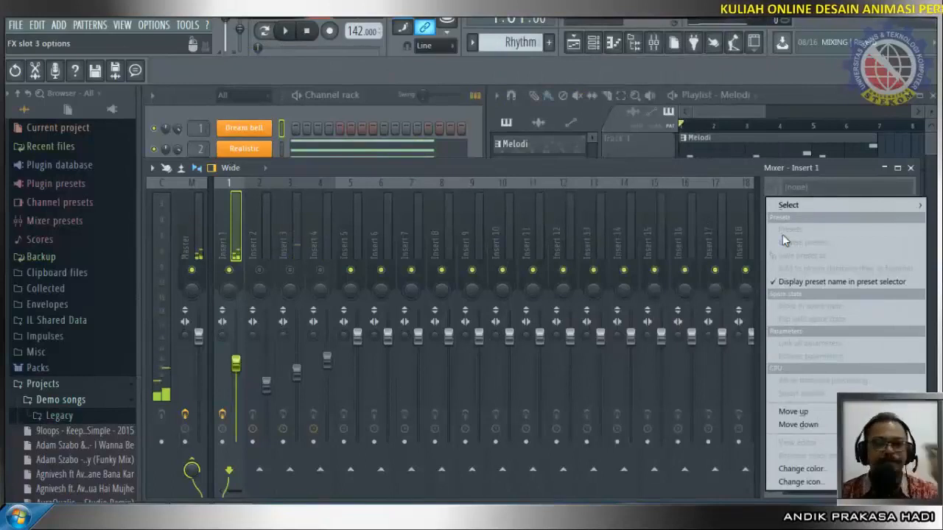
pyautogui.moveTo(786, 204)
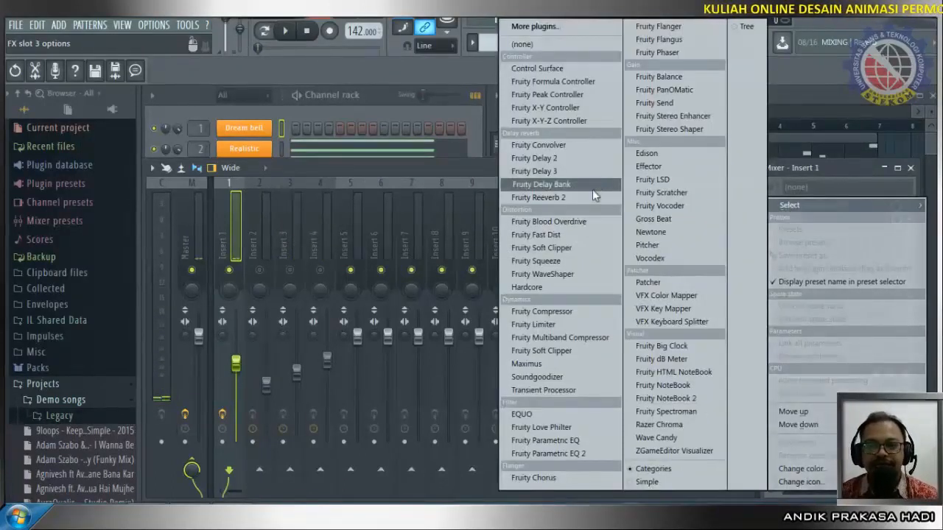
pyautogui.click(571, 159)
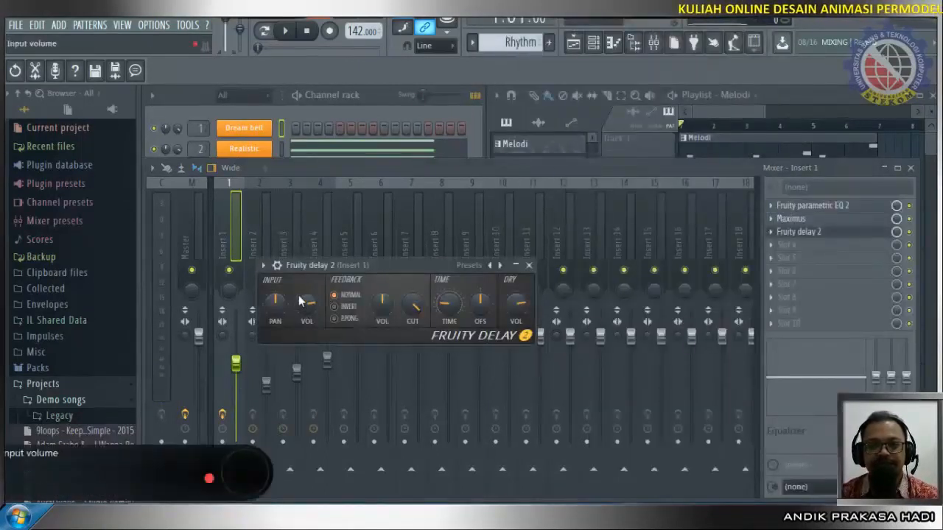
pyautogui.click(290, 33)
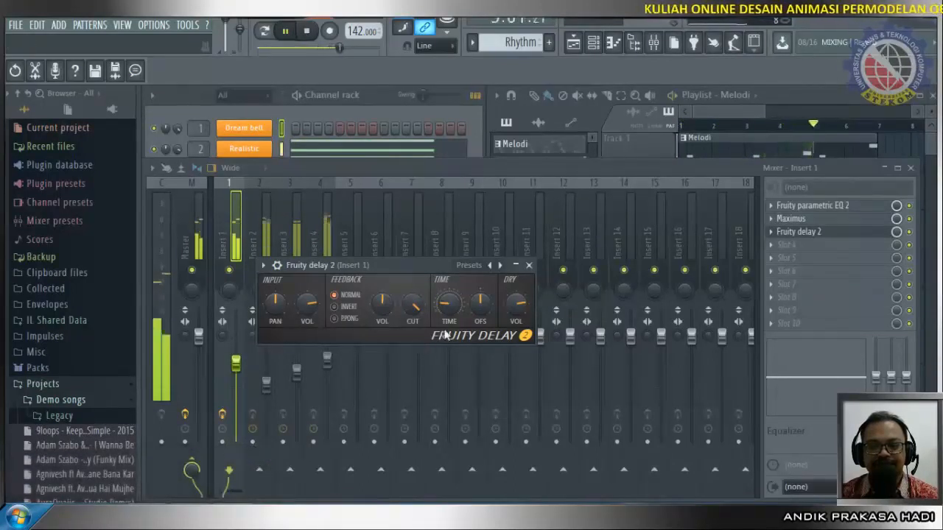
# Try several Time and input volume settings in Fruity Delay 2, keep a shorter time and moderate input volume, close it and stop playback.
pyautogui.moveTo(442, 306); pyautogui.dragTo(443, 313)
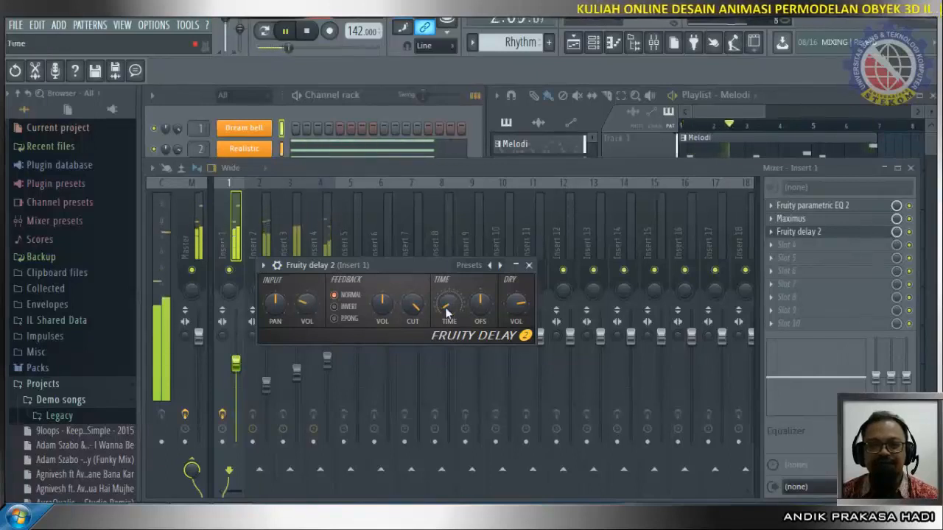
pyautogui.moveTo(443, 308); pyautogui.dragTo(443, 309)
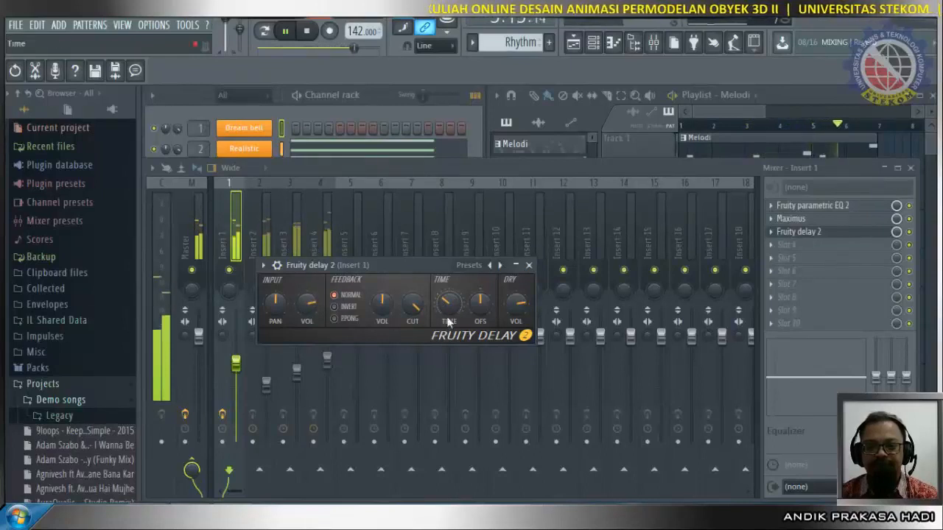
pyautogui.moveTo(444, 304); pyautogui.dragTo(443, 305)
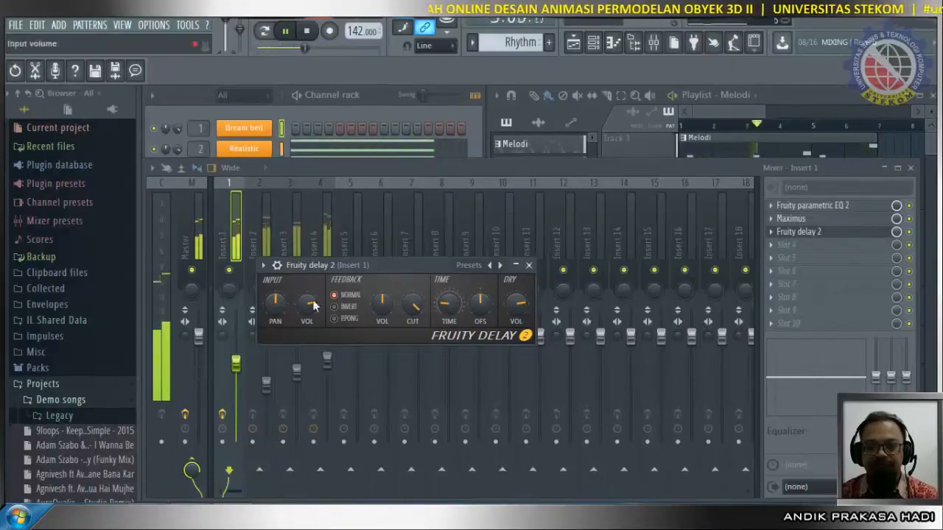
pyautogui.moveTo(449, 303); pyautogui.dragTo(449, 313)
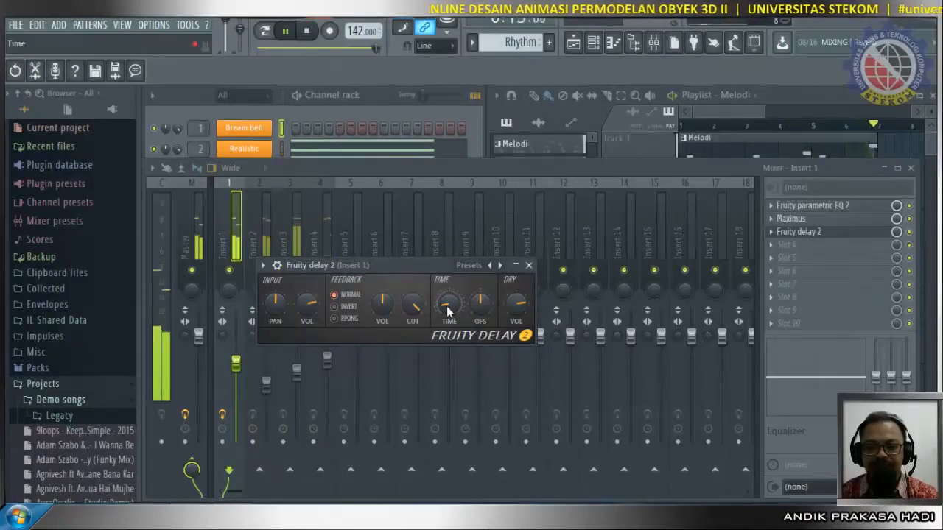
pyautogui.moveTo(445, 310); pyautogui.dragTo(445, 309)
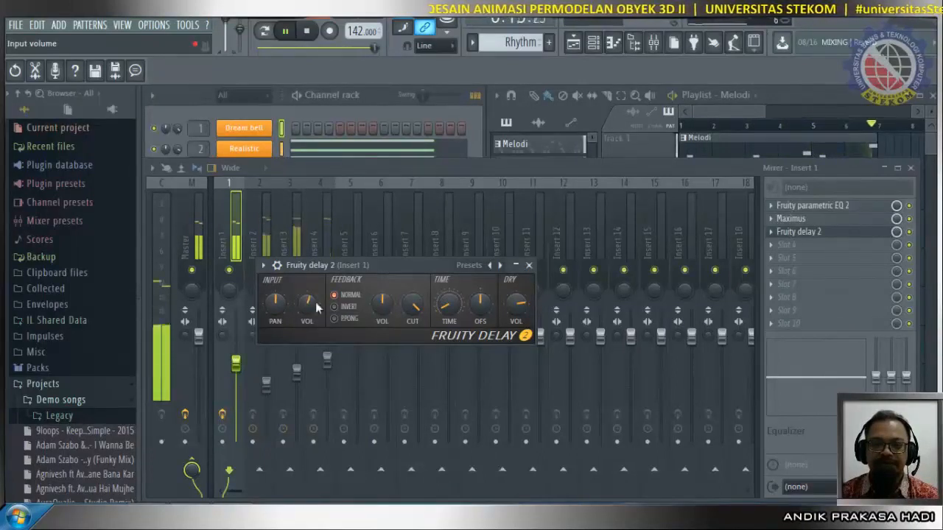
pyautogui.click(529, 266)
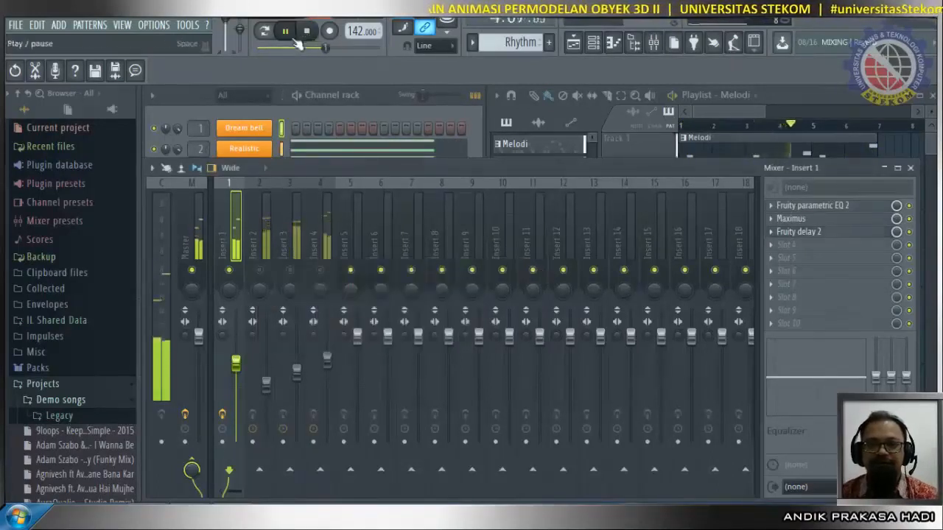
pyautogui.press('space')
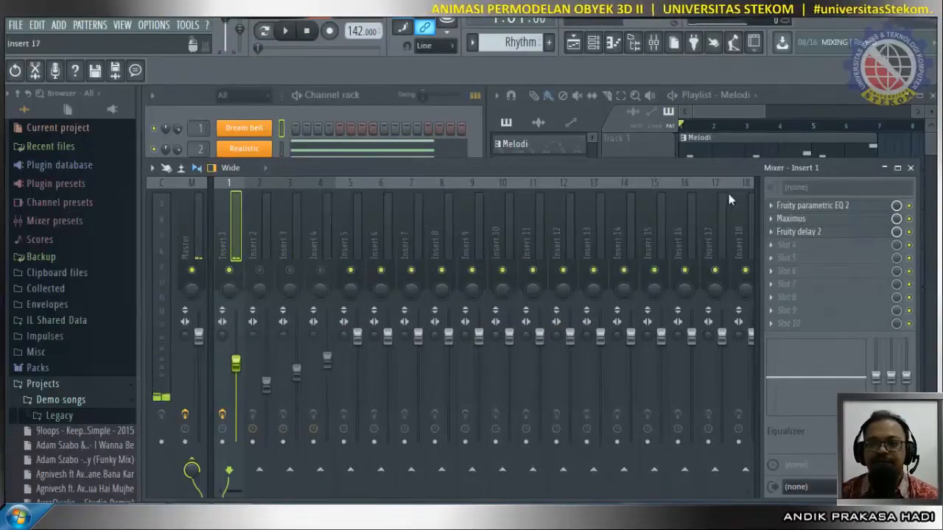
# Select and unmute Insert 2, and load Fruity Reeverb 2 into its effect slot 1.
pyautogui.click(263, 245)
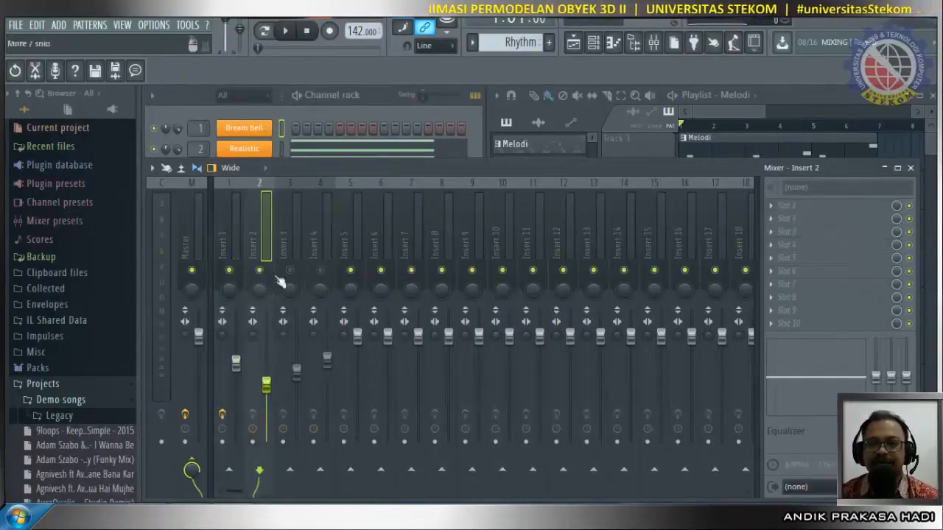
pyautogui.click(795, 208)
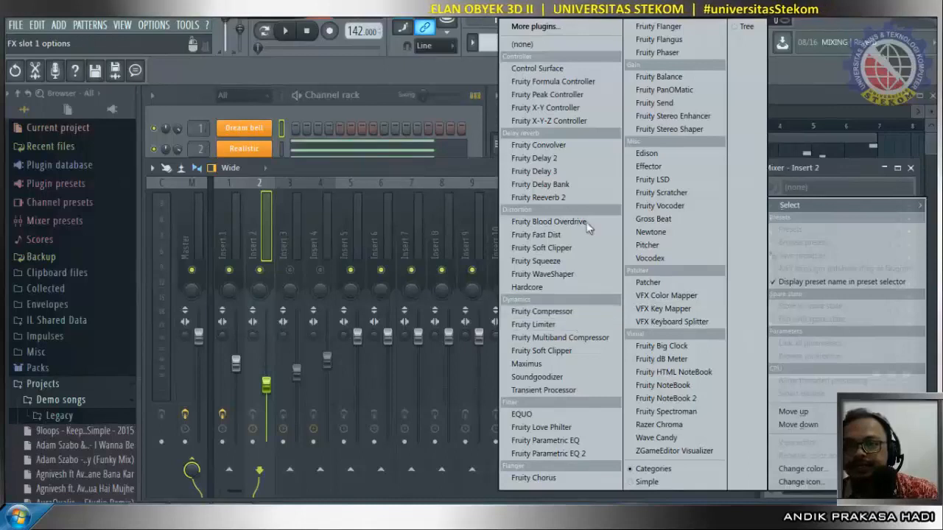
pyautogui.click(566, 195)
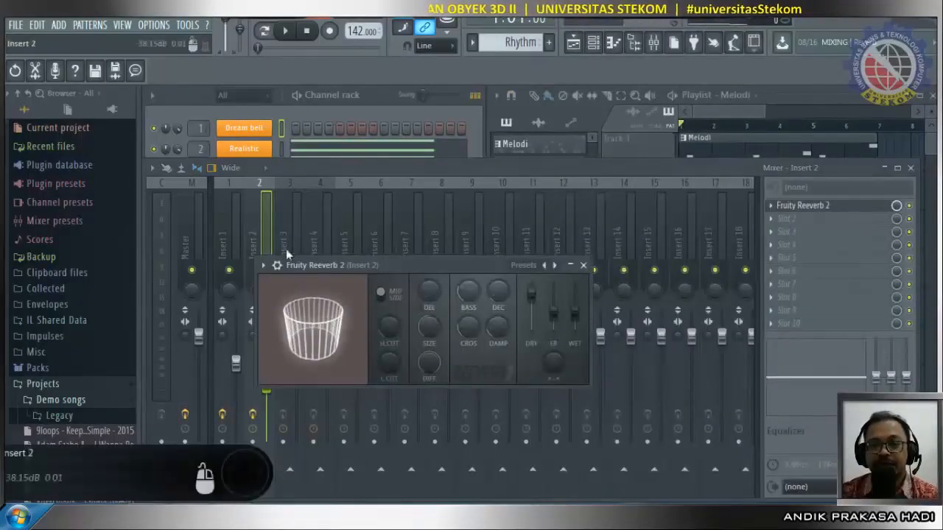
# Mute Insert 1, reopen Insert 2's Fruity Reeverb 2 and play the song.
pyautogui.click(229, 271)
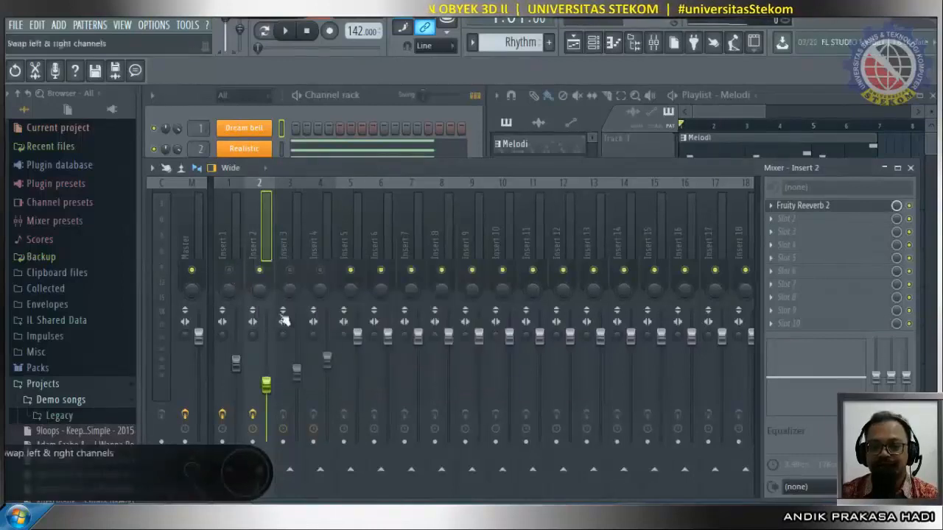
pyautogui.click(825, 208)
pyautogui.click(826, 209)
pyautogui.click(826, 209)
pyautogui.click(826, 209)
pyautogui.click(825, 208)
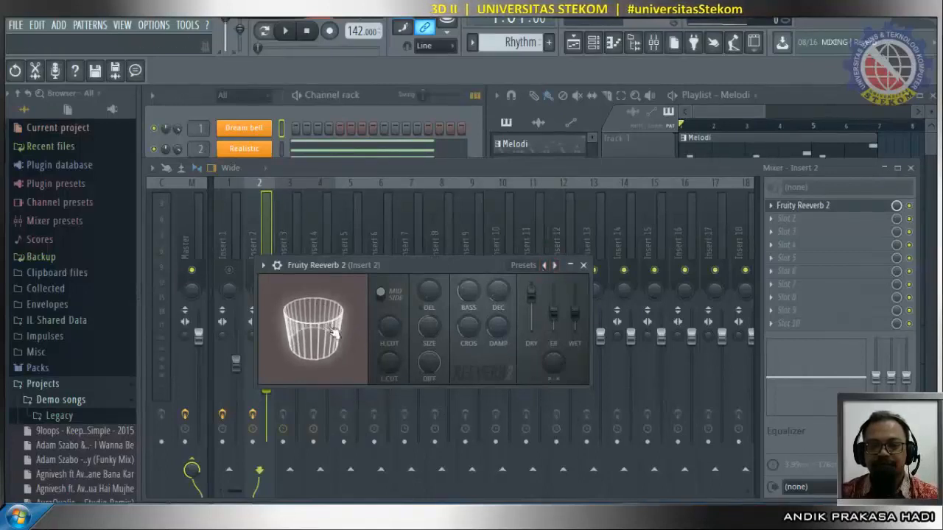
pyautogui.click(287, 31)
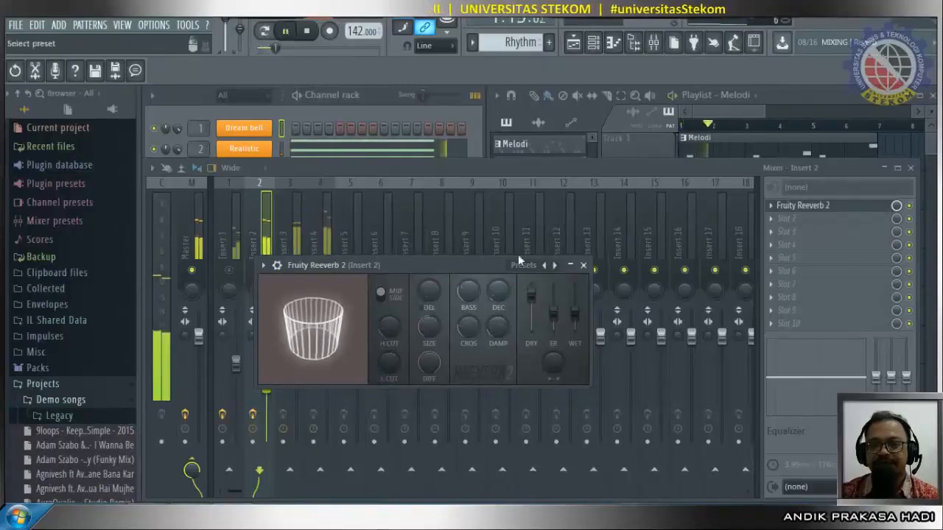
# Audition the Fruity Reeverb 2 presets from Cathedral through Drum Room and settle on Large Hall.
pyautogui.click(553, 266)
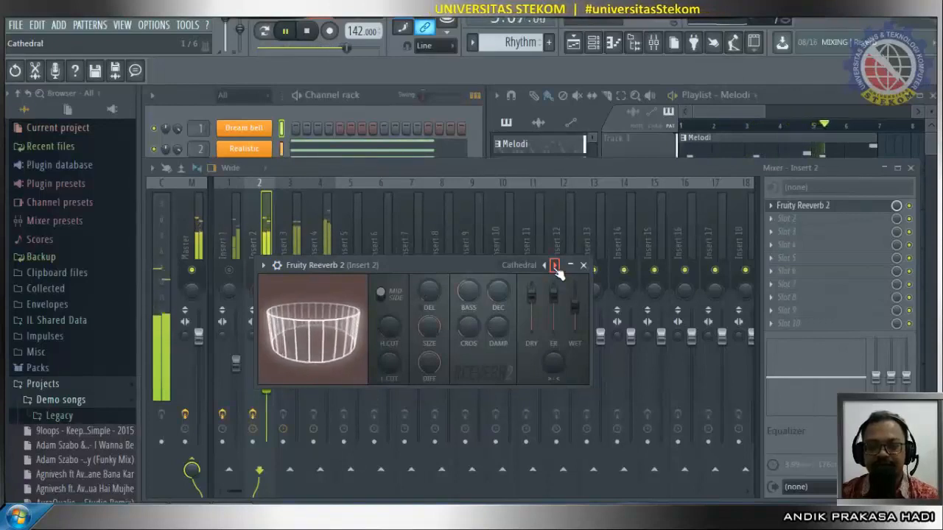
pyautogui.click(554, 267)
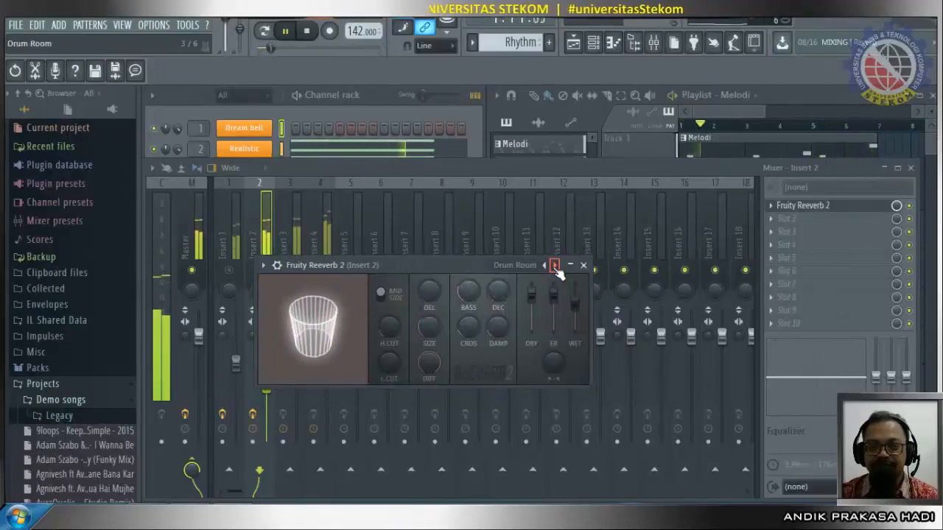
pyautogui.click(555, 266)
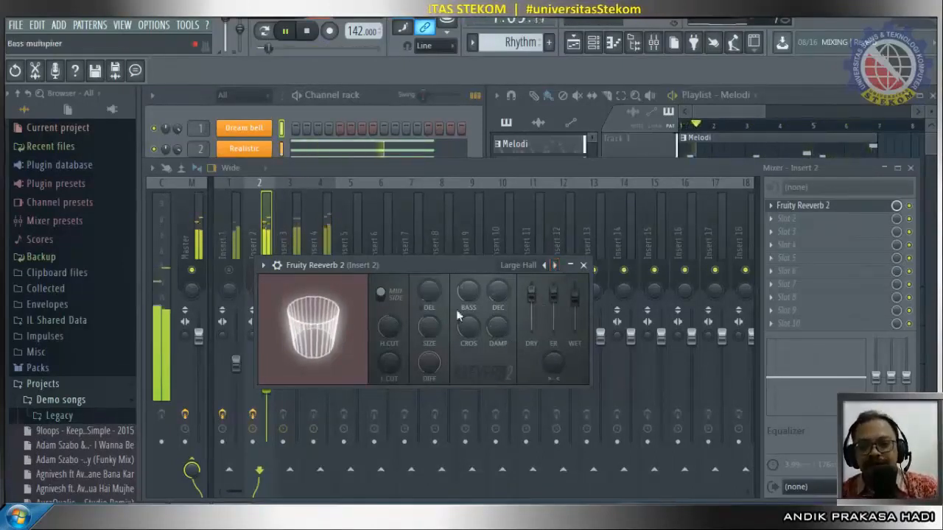
# Fine-tune the reverb's bass and high cut, set its dry level to about 91%, close the plugin and stop playback.
pyautogui.moveTo(480, 302); pyautogui.dragTo(480, 283)
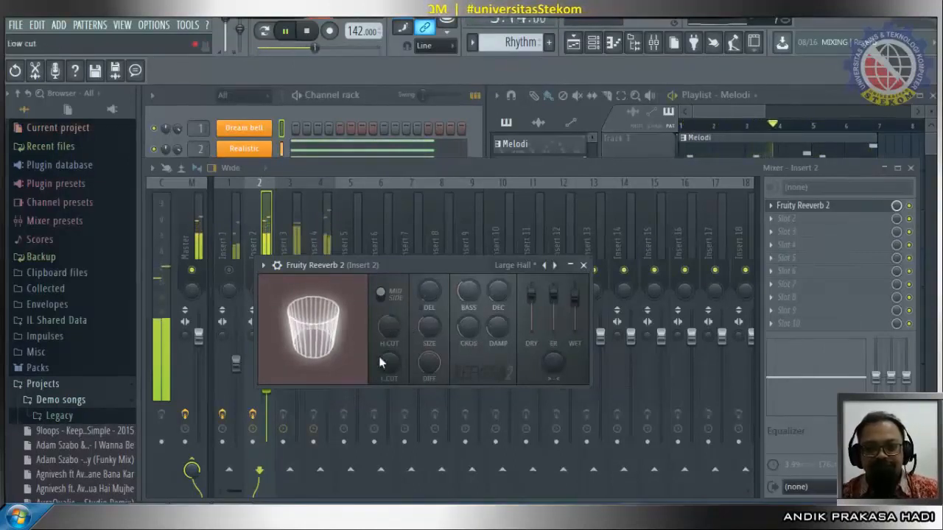
pyautogui.moveTo(392, 322); pyautogui.dragTo(392, 347)
pyautogui.moveTo(531, 295)
pyautogui.mouseDown()
pyautogui.moveTo(530, 303)
pyautogui.moveTo(555, 304)
pyautogui.moveTo(553, 293)
pyautogui.moveTo(574, 303)
pyautogui.moveTo(531, 293)
pyautogui.mouseUp()
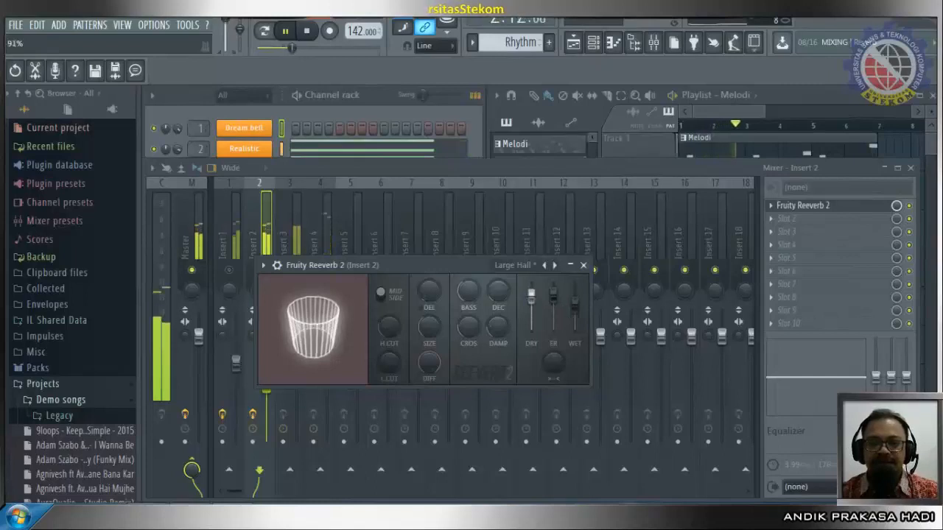
pyautogui.click(583, 265)
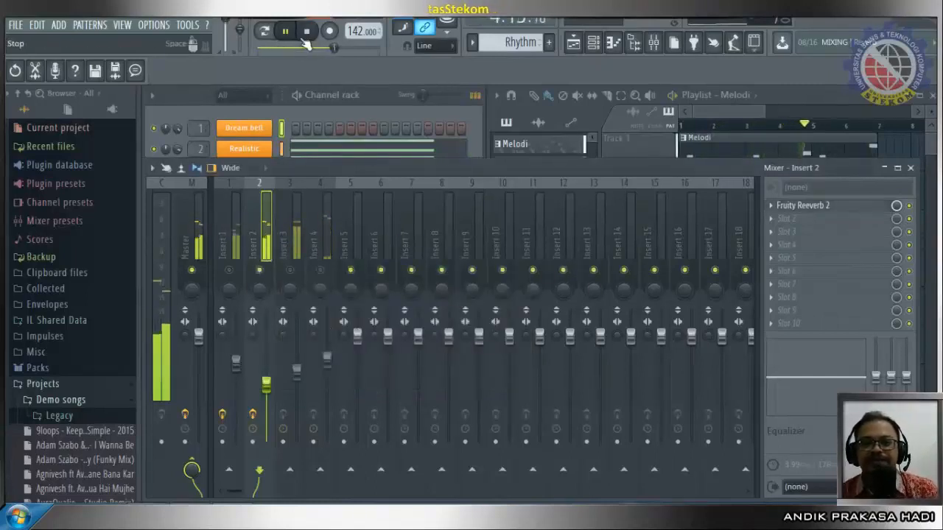
pyautogui.press('space')
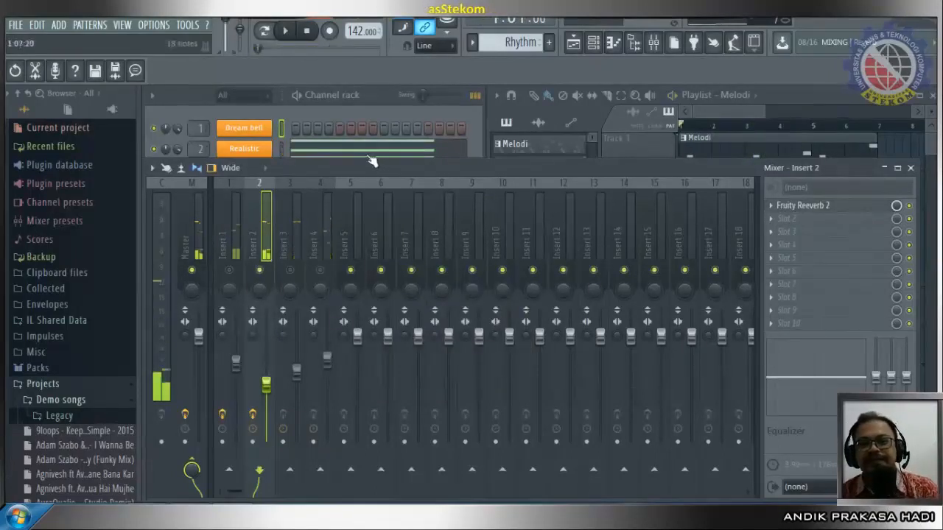
# Load Soundgoodizer into Insert 2's effect slot 2 and play the song.
pyautogui.click(788, 219)
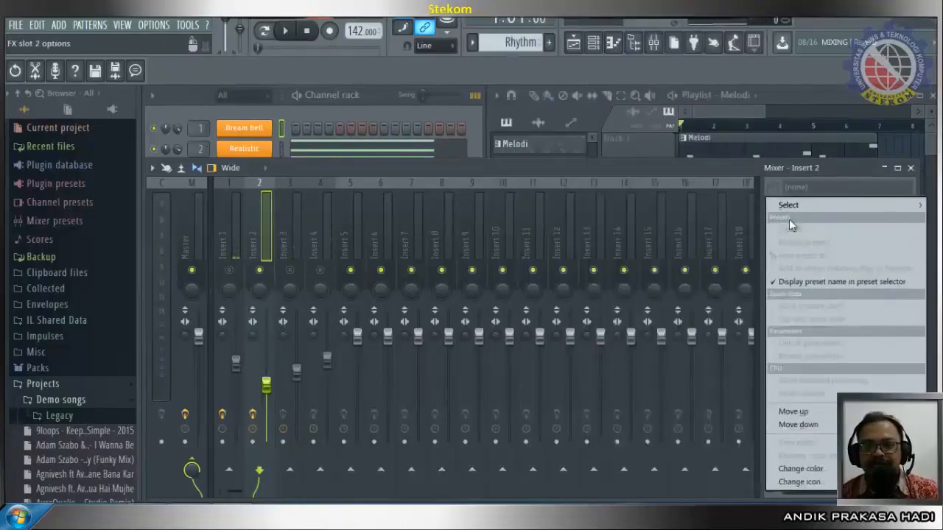
pyautogui.moveTo(792, 209)
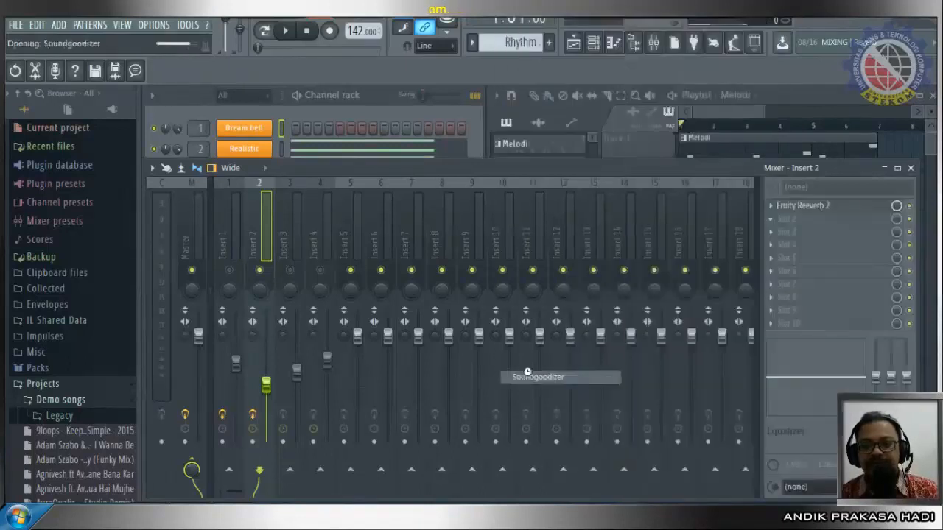
pyautogui.click(526, 376)
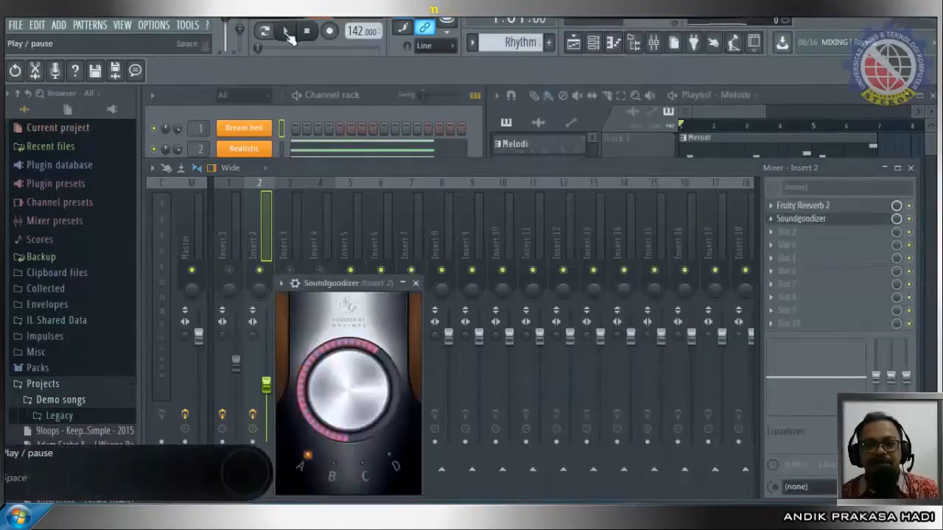
pyautogui.click(286, 32)
# Try Soundgoodizer modes B, C and D, return to mode A with a slightly higher amount, stop playback and close the plugin.
pyautogui.click(334, 467)
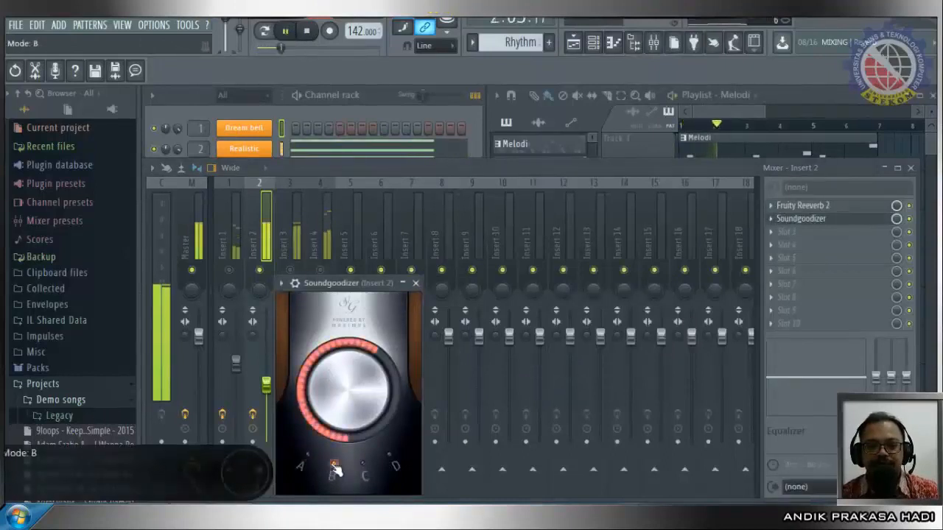
pyautogui.click(363, 467)
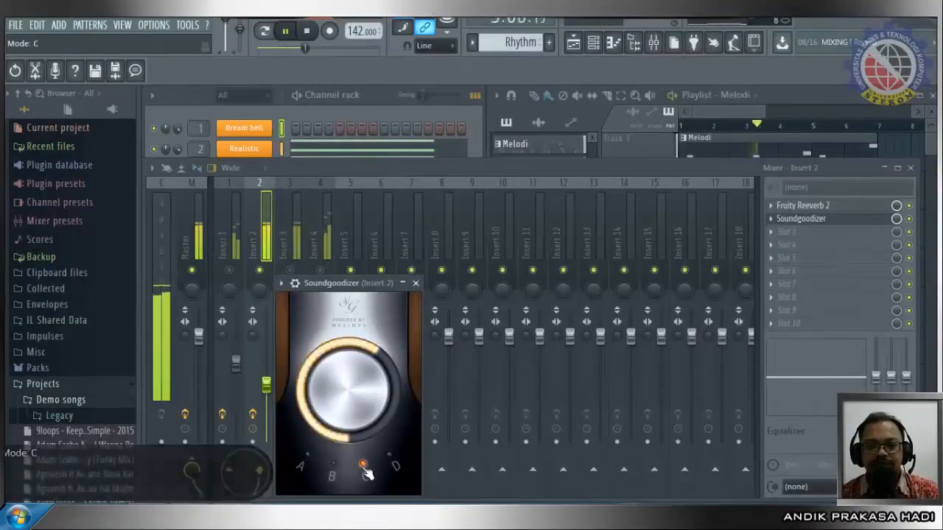
pyautogui.click(395, 465)
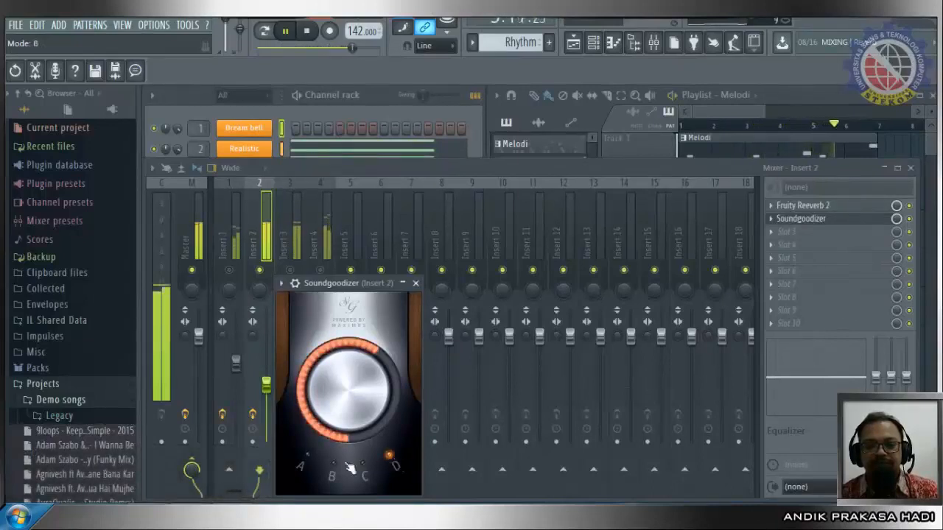
pyautogui.click(301, 462)
pyautogui.moveTo(382, 376); pyautogui.dragTo(382, 328)
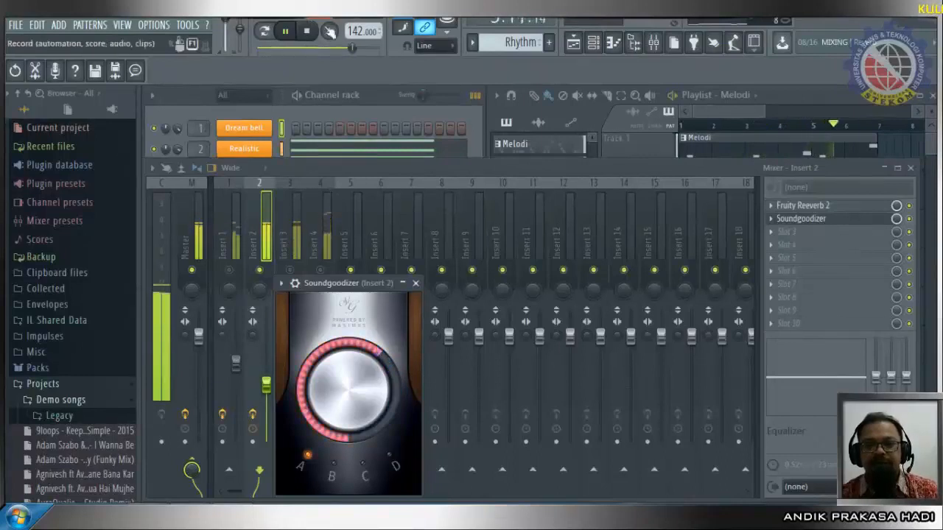
pyautogui.click(320, 35)
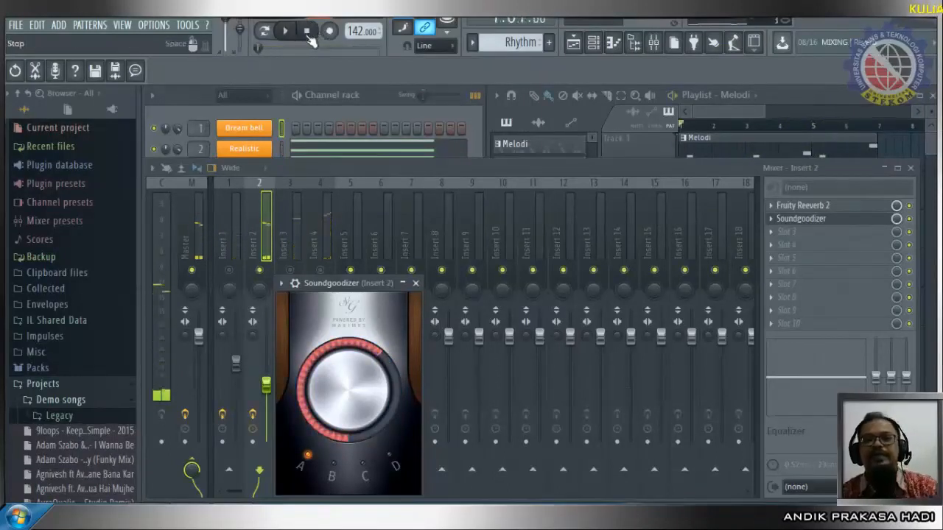
pyautogui.click(416, 283)
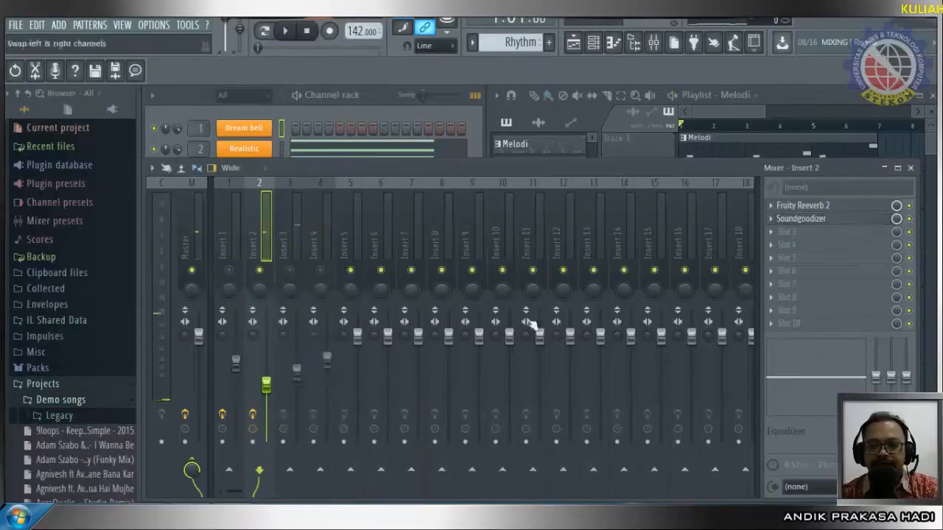
# Load Fruity Parametric EQ 2 into Insert 2's effect slot 3.
pyautogui.click(794, 231)
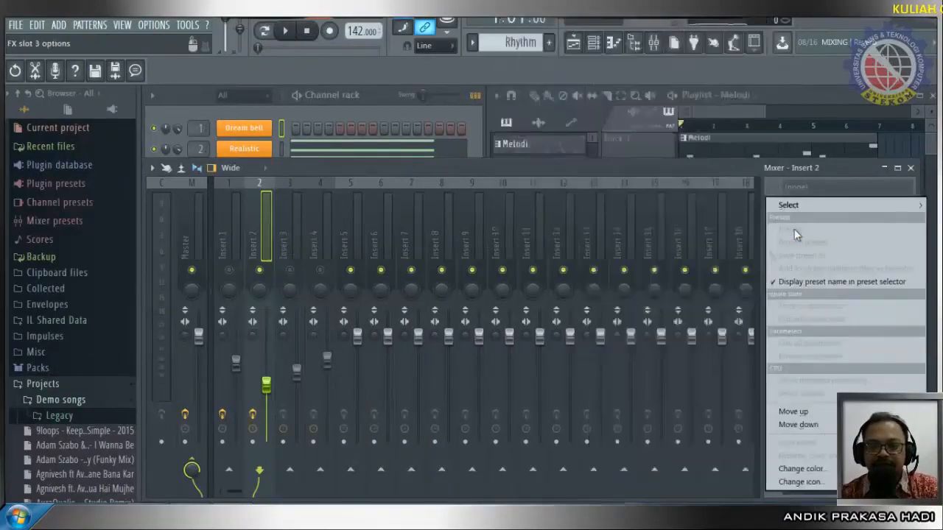
pyautogui.moveTo(791, 206)
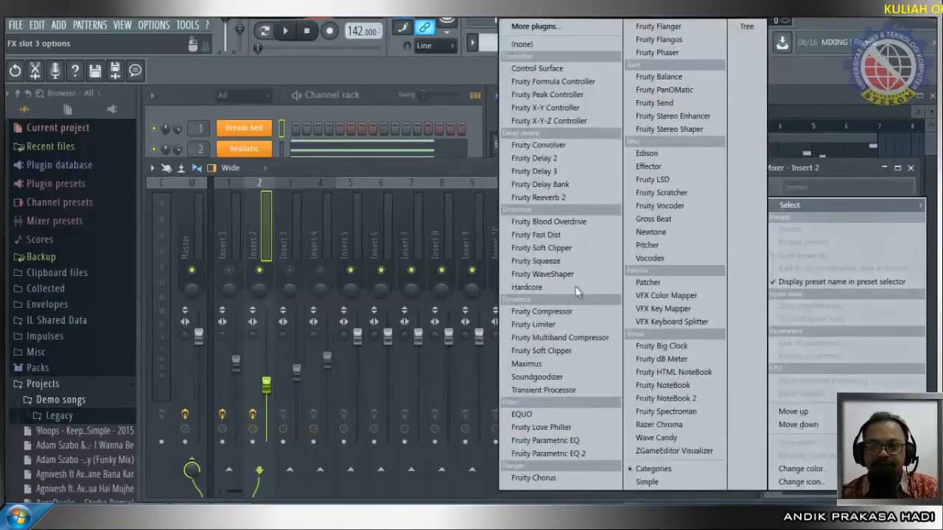
pyautogui.click(563, 453)
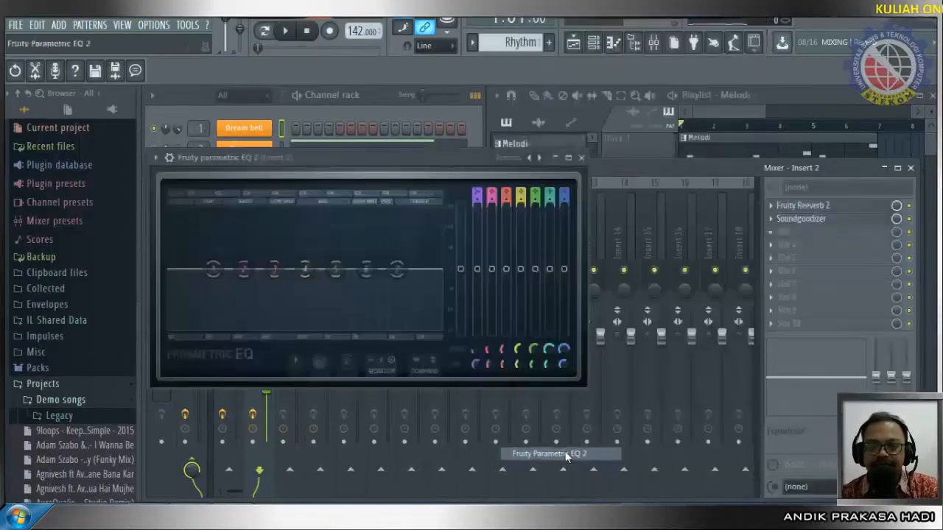
# Shape the equalizer curve by raising bands 1 and 5 and lowering bands 4, 6 and 7, and play the song.
pyautogui.moveTo(404, 276); pyautogui.dragTo(333, 259)
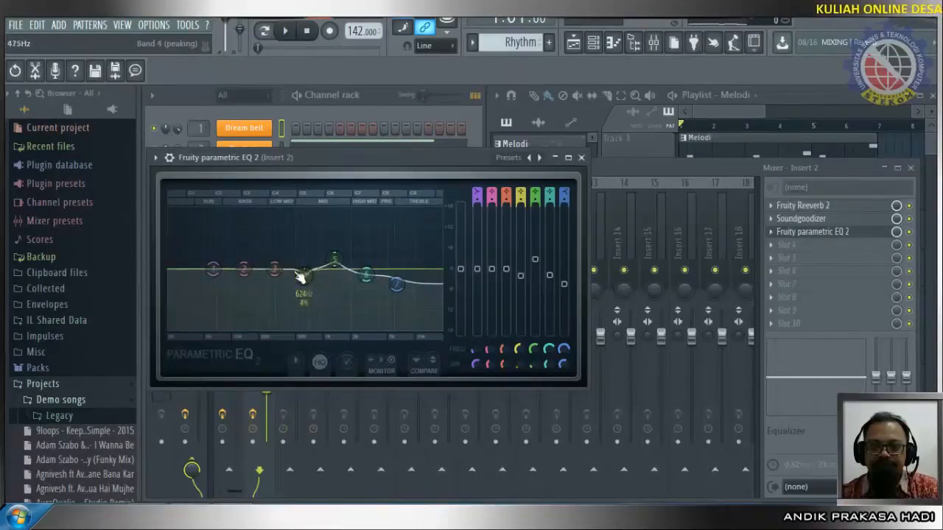
pyautogui.moveTo(218, 270); pyautogui.dragTo(219, 265)
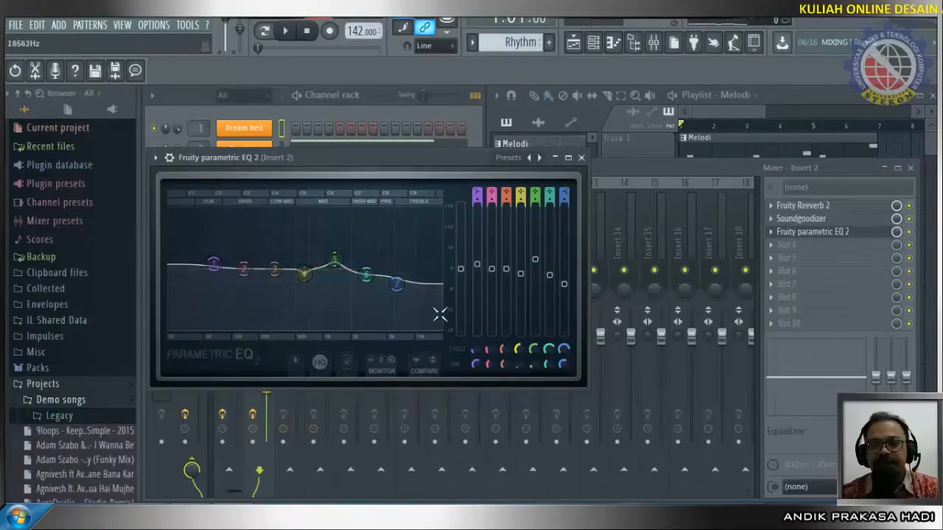
pyautogui.click(295, 40)
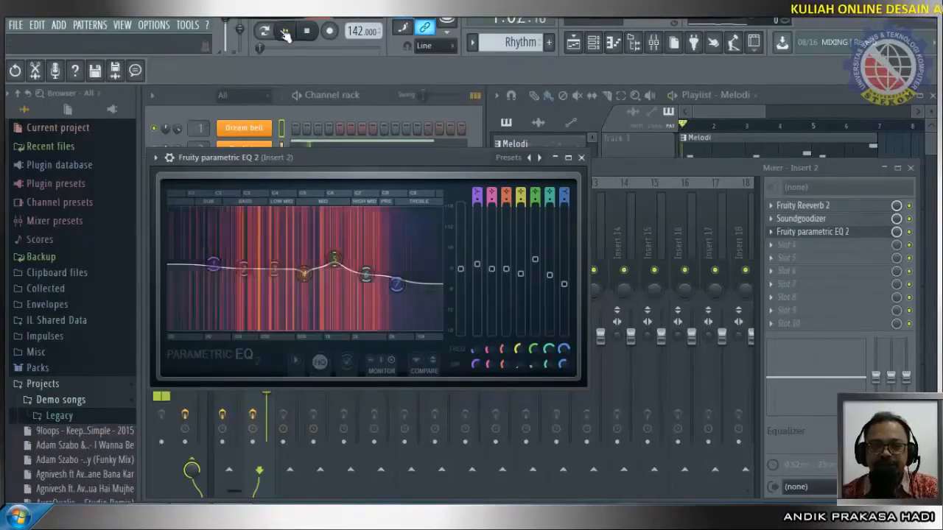
# Lower equalizer band 1 to about -4.2 dB, bring bands 3 and 5 slightly below the zero line, and raise band 2.
pyautogui.moveTo(477, 265); pyautogui.dragTo(477, 284)
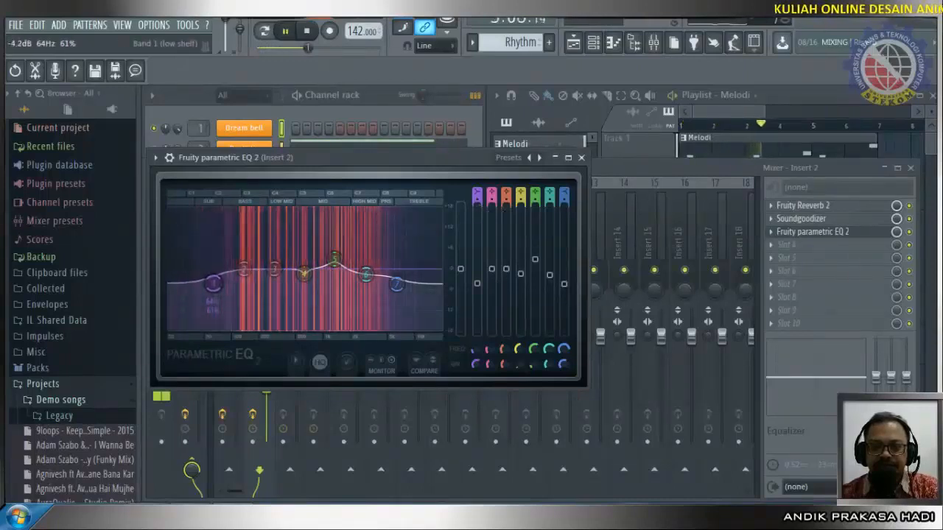
pyautogui.moveTo(491, 268); pyautogui.dragTo(506, 292)
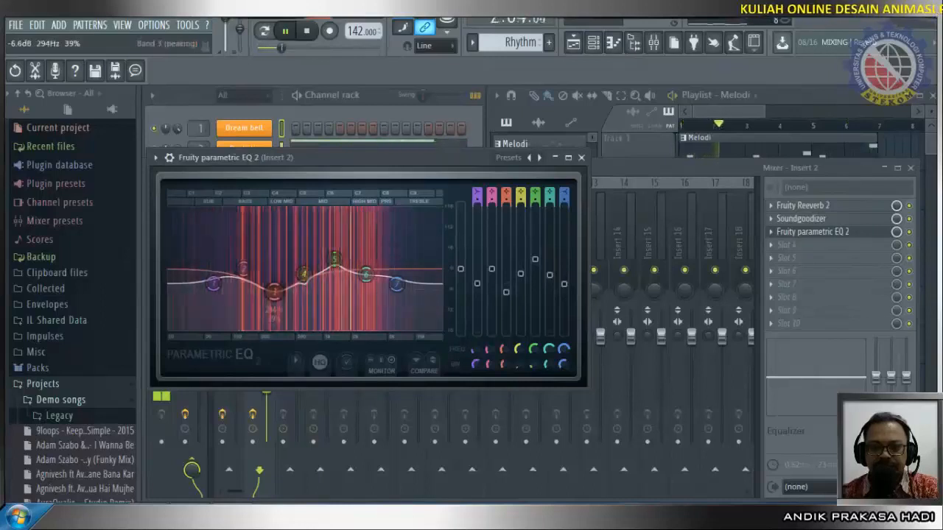
pyautogui.moveTo(520, 273); pyautogui.dragTo(520, 291)
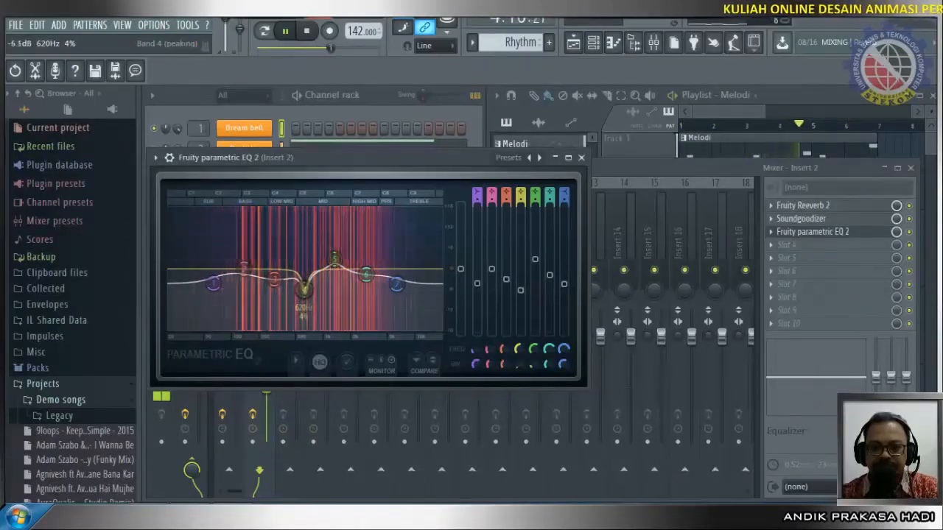
pyautogui.moveTo(535, 259)
pyautogui.mouseDown()
pyautogui.moveTo(534, 285)
pyautogui.moveTo(535, 275)
pyautogui.mouseUp()
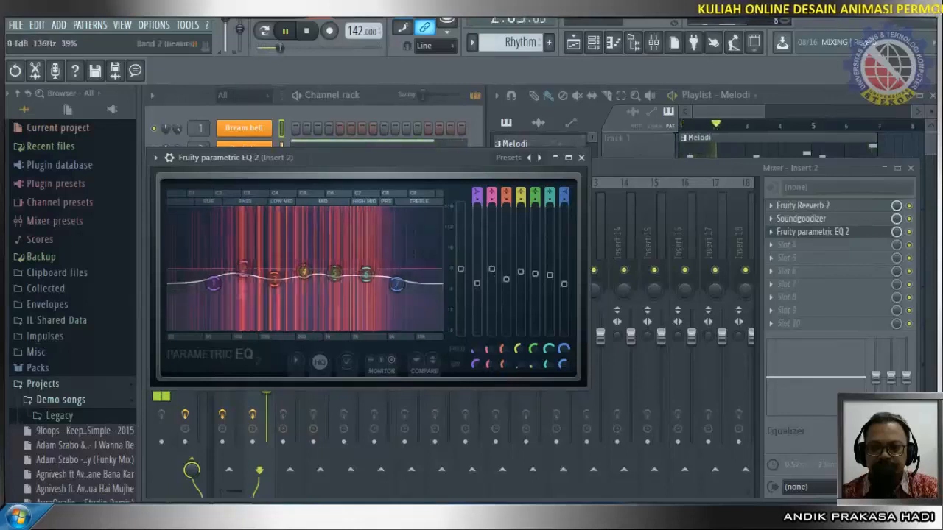
pyautogui.moveTo(506, 279); pyautogui.dragTo(506, 276)
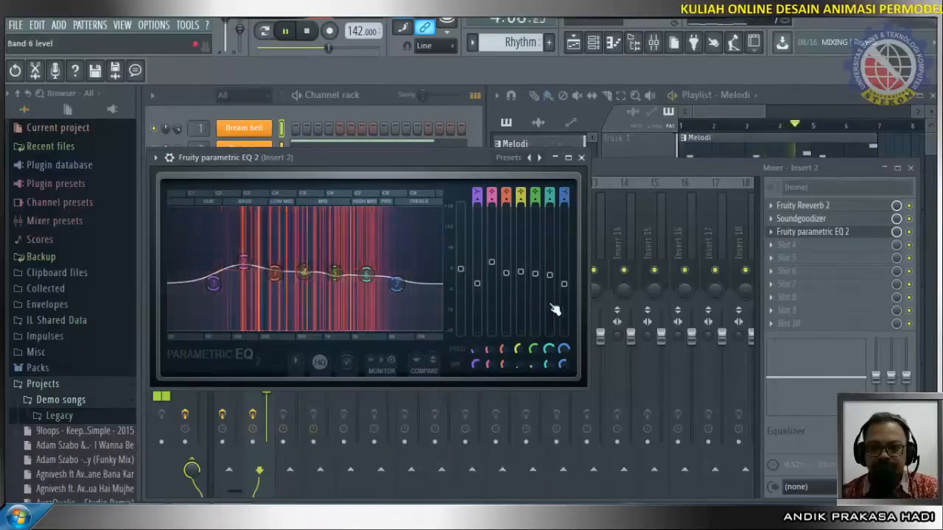
# Lower equalizer band 5 a little further, and set band 3 to about -1.4 dB with a 0% bandwidth.
pyautogui.moveTo(536, 275); pyautogui.dragTo(505, 275)
pyautogui.scroll(-4, 277, 282)
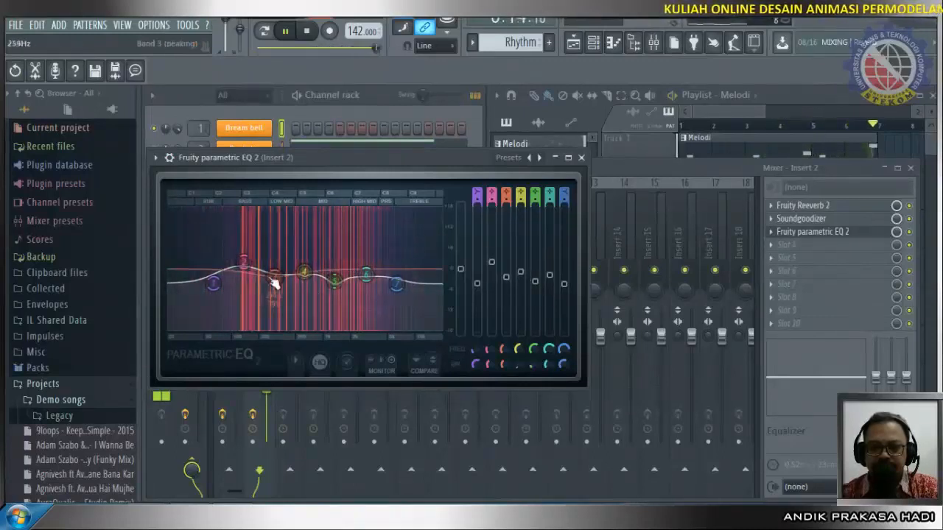
pyautogui.moveTo(277, 282); pyautogui.dragTo(334, 277)
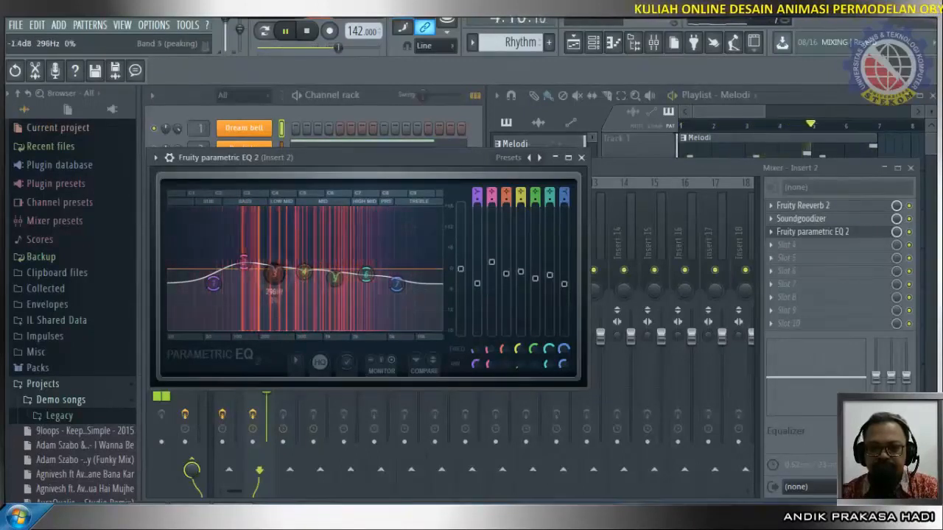
# Move equalizer band 5 to about 2127 Hz and -5.4 dB, raise band 6, and move band 4 to about 433 Hz and -3.3 dB.
pyautogui.click(307, 31)
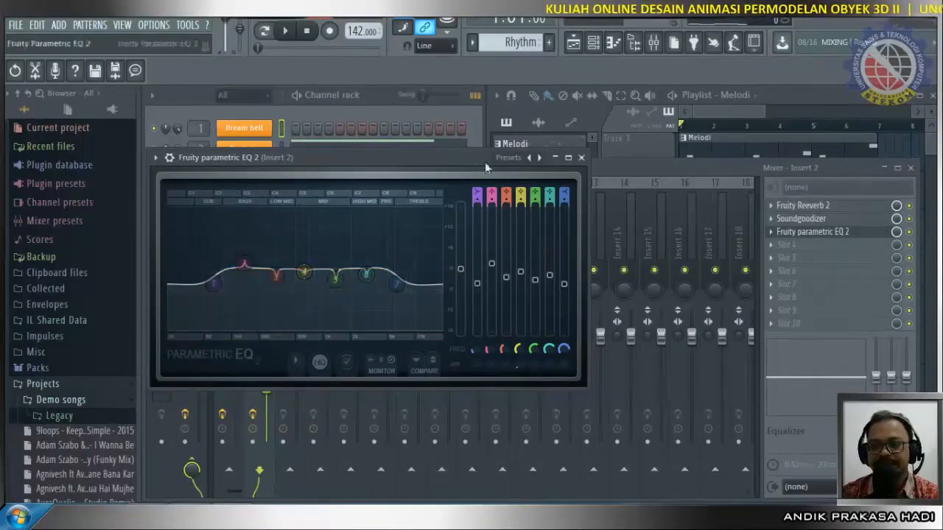
pyautogui.click(290, 33)
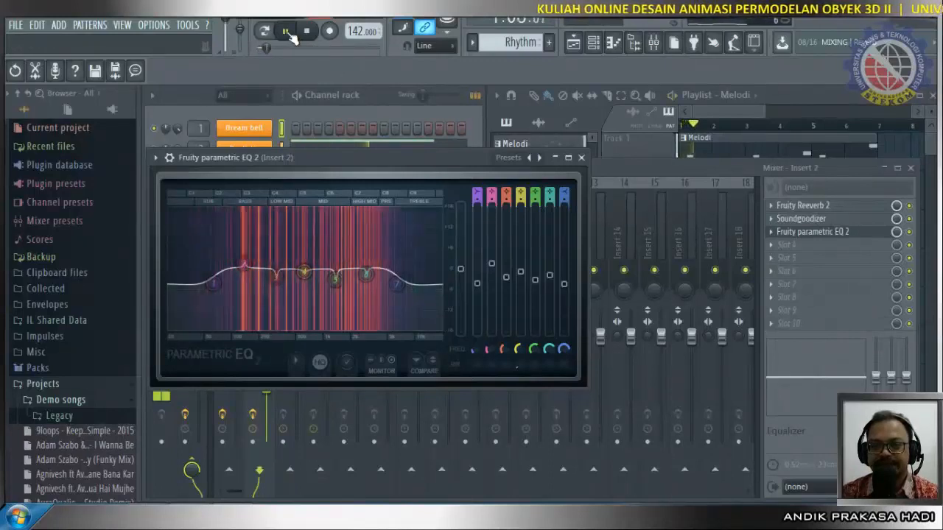
pyautogui.moveTo(366, 274); pyautogui.dragTo(354, 299)
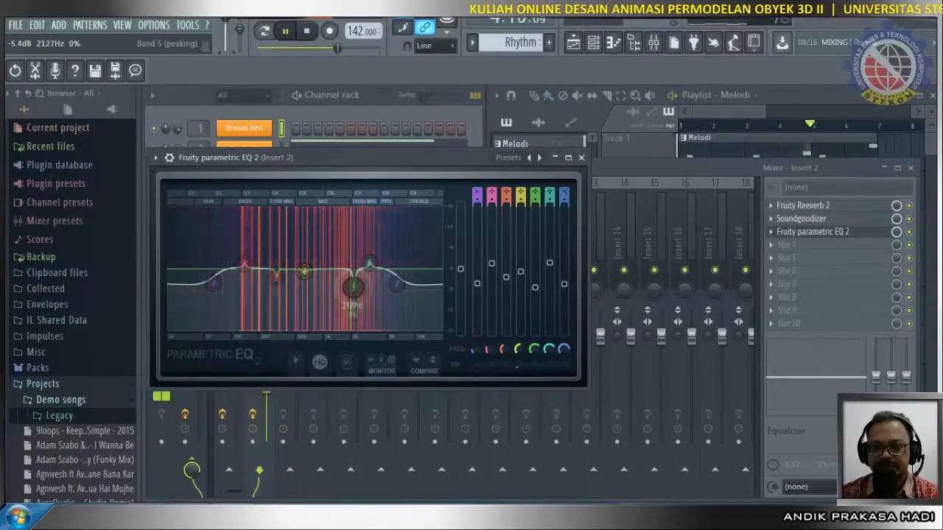
pyautogui.moveTo(304, 272); pyautogui.dragTo(286, 279)
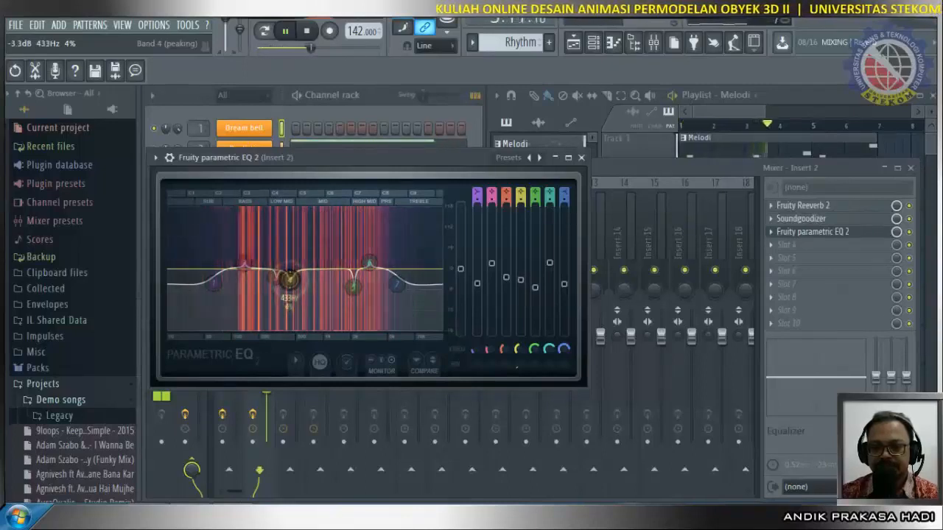
pyautogui.click(308, 32)
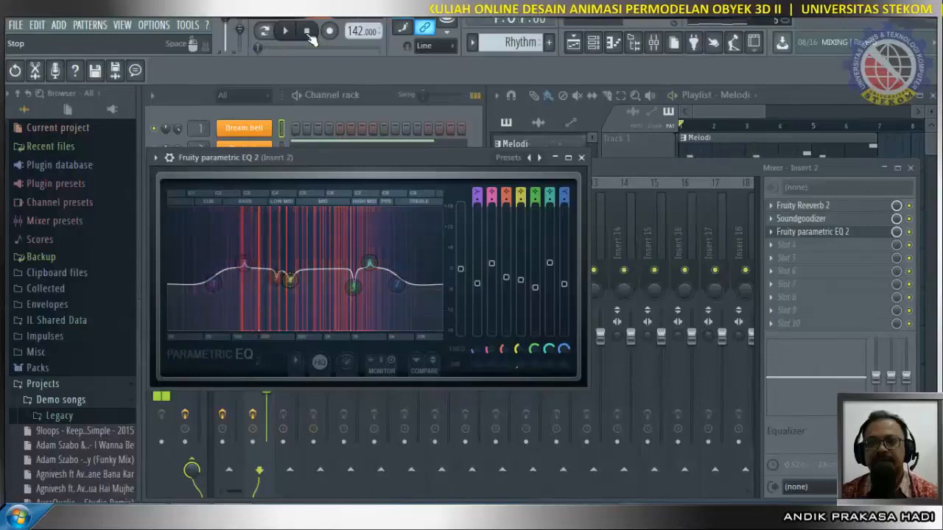
pyautogui.click(581, 157)
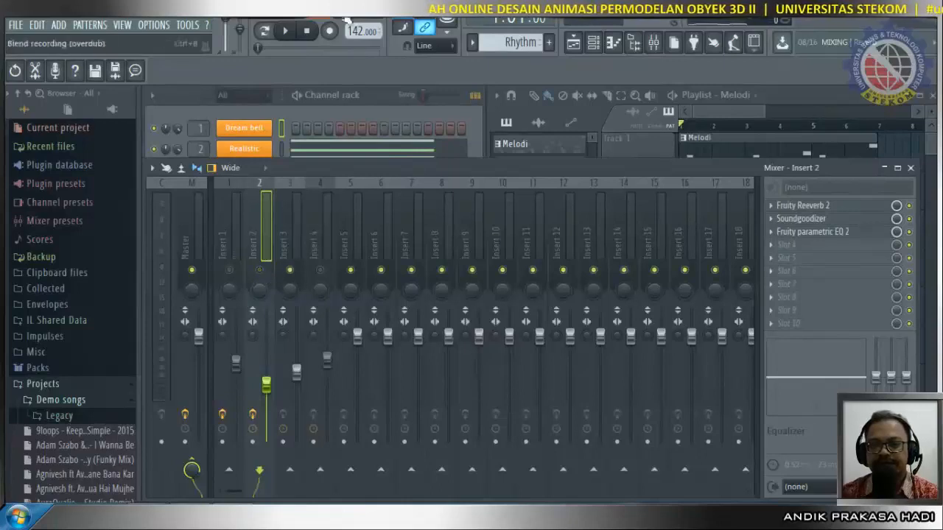
# Load Soundgoodizer into Insert 3's effect slot 1 while the song plays.
pyautogui.click(290, 31)
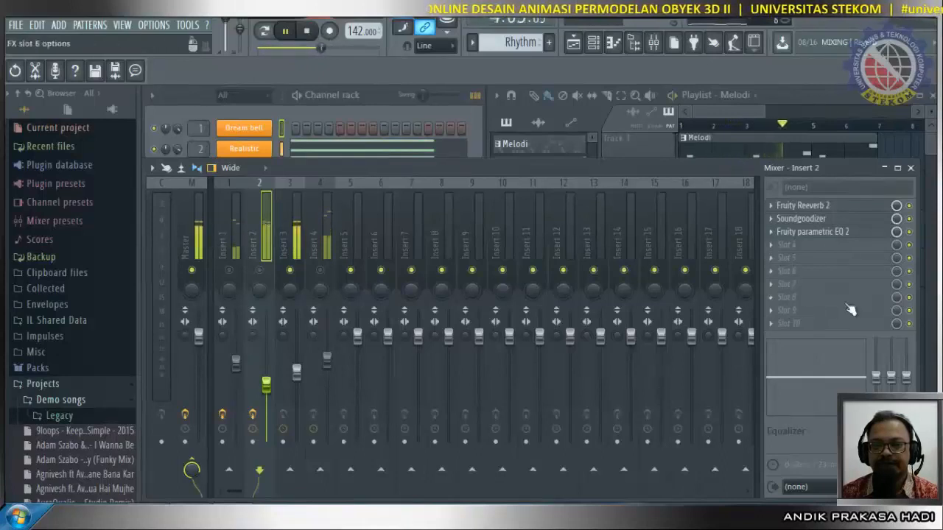
pyautogui.click(299, 239)
pyautogui.click(783, 205)
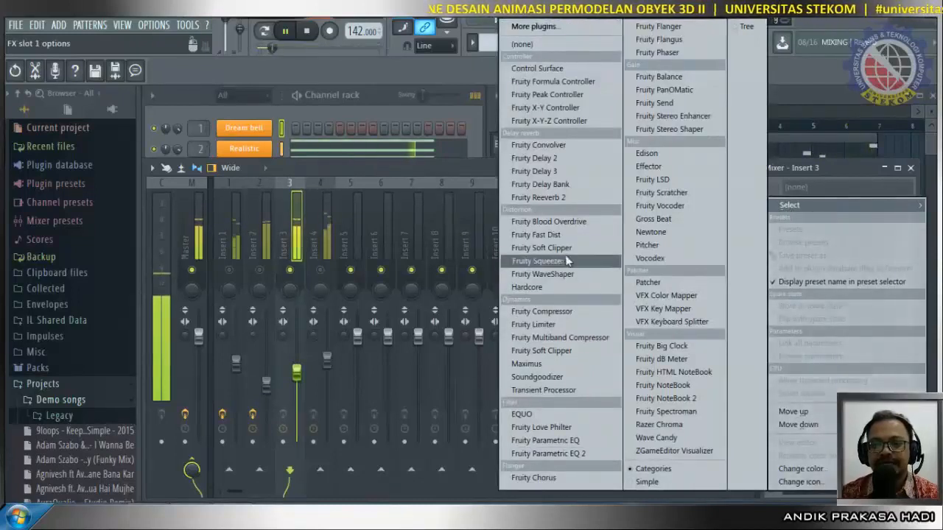
pyautogui.click(566, 378)
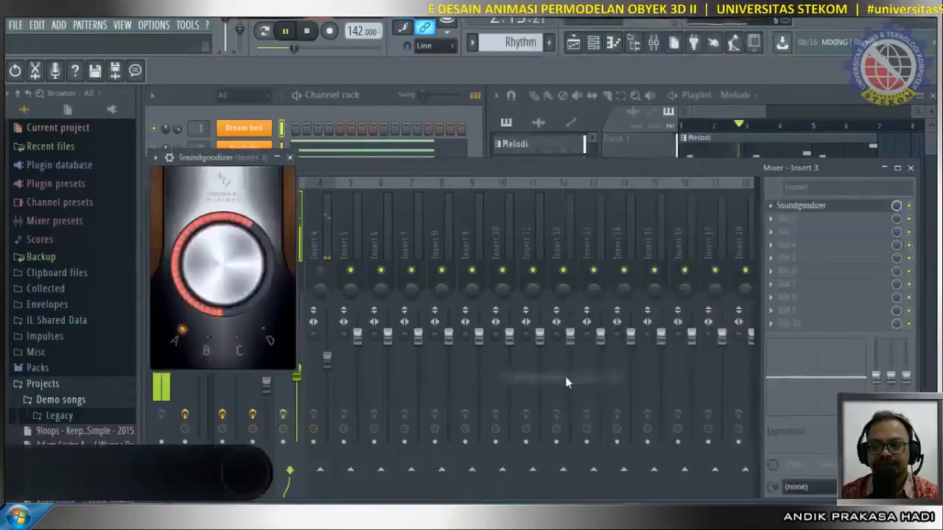
# Audition Soundgoodizer modes A, B, C and D on Insert 3, settle on mode C, and stop playback.
pyautogui.click(210, 340)
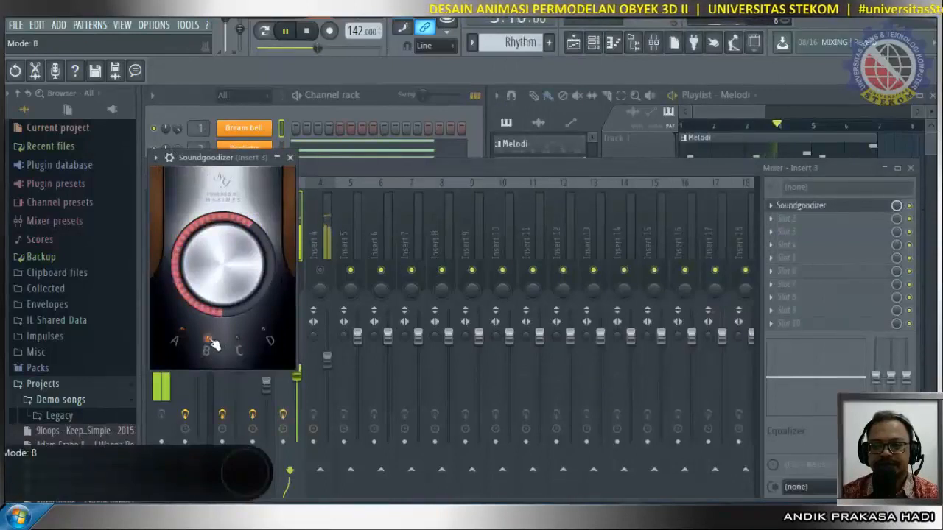
pyautogui.click(239, 344)
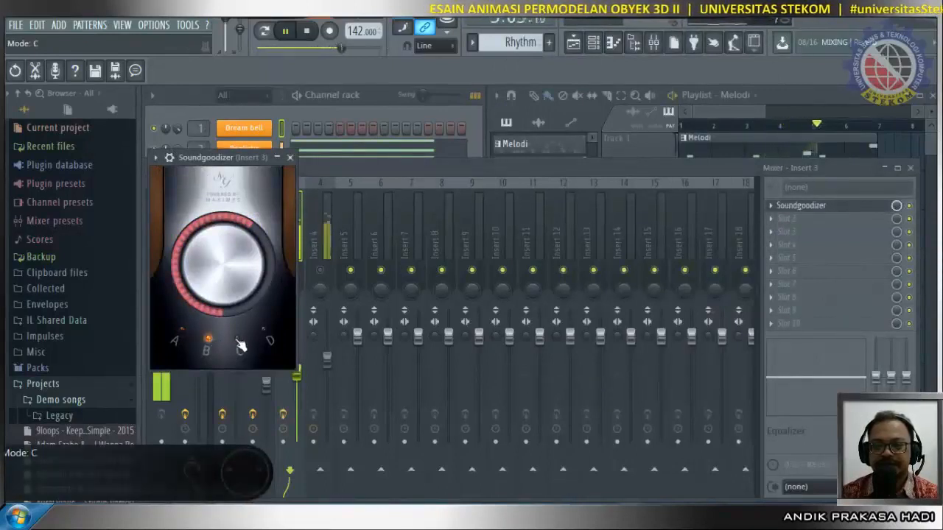
pyautogui.click(240, 343)
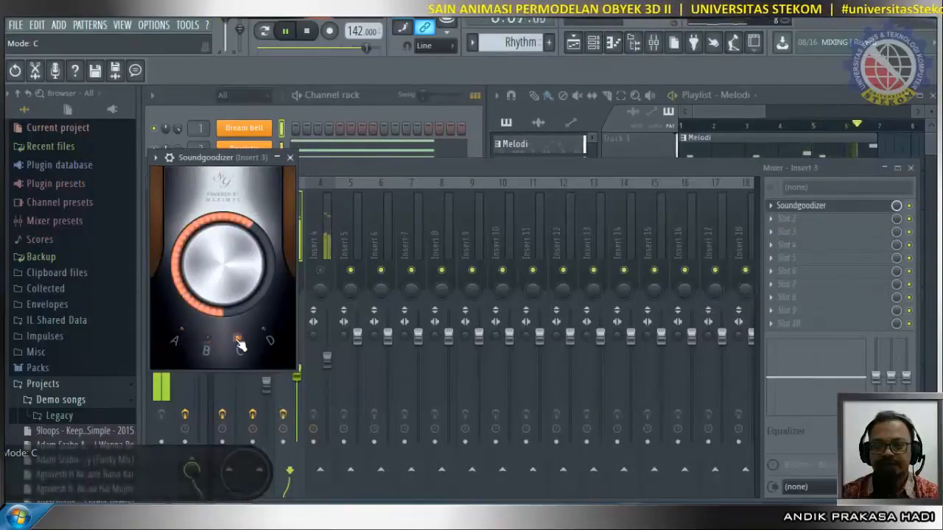
pyautogui.click(266, 334)
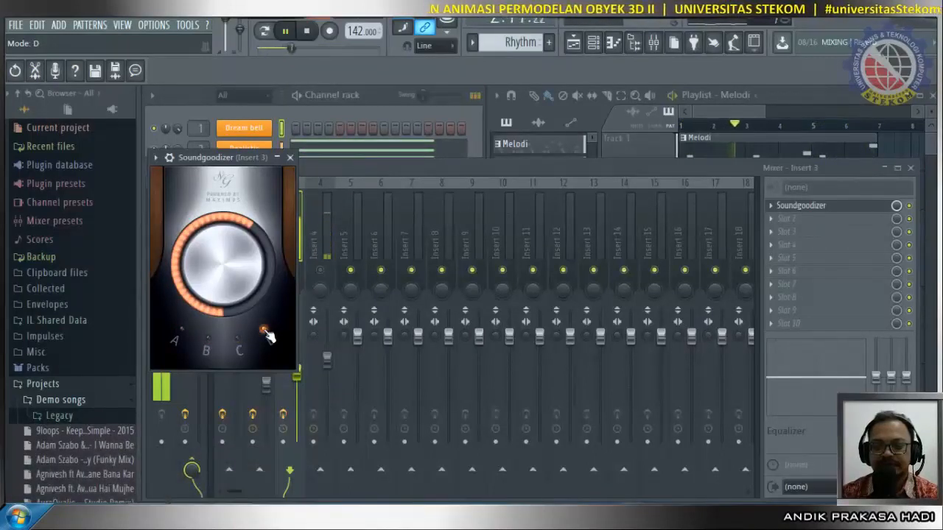
pyautogui.click(239, 344)
pyautogui.click(209, 341)
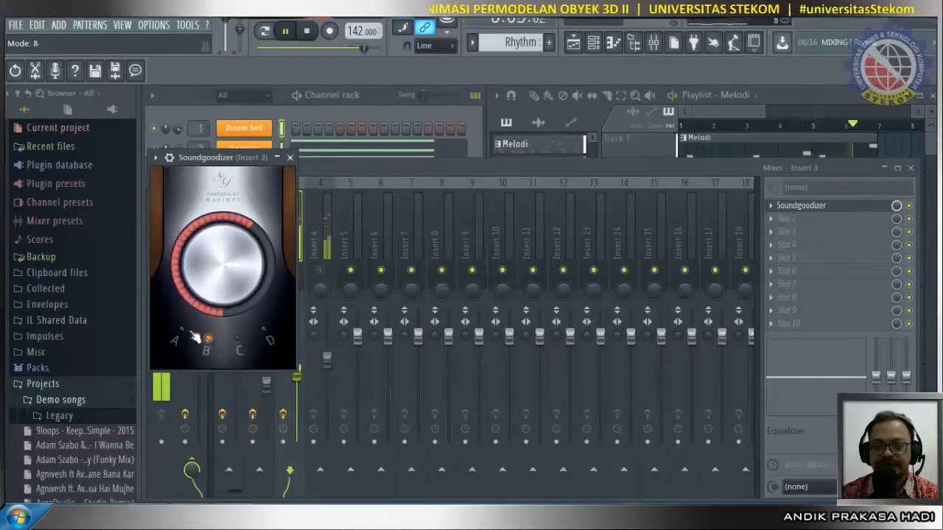
pyautogui.click(182, 332)
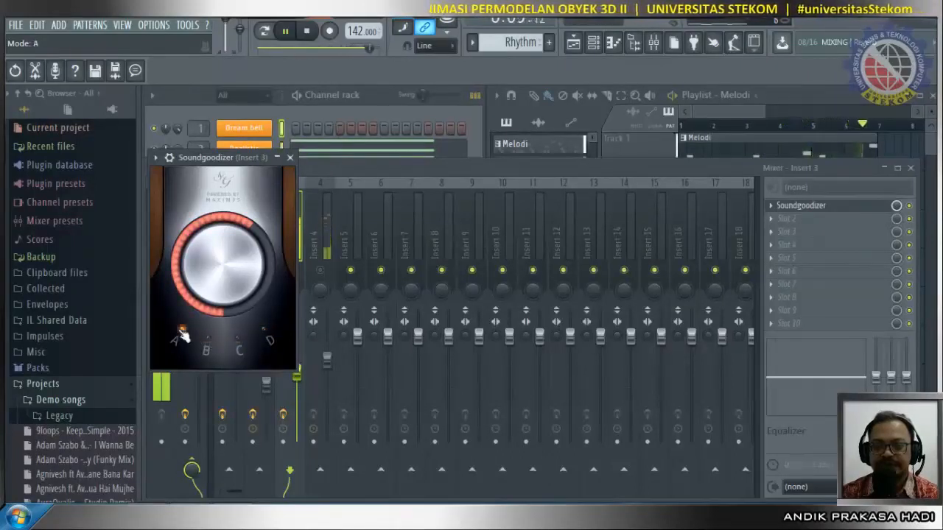
pyautogui.click(237, 340)
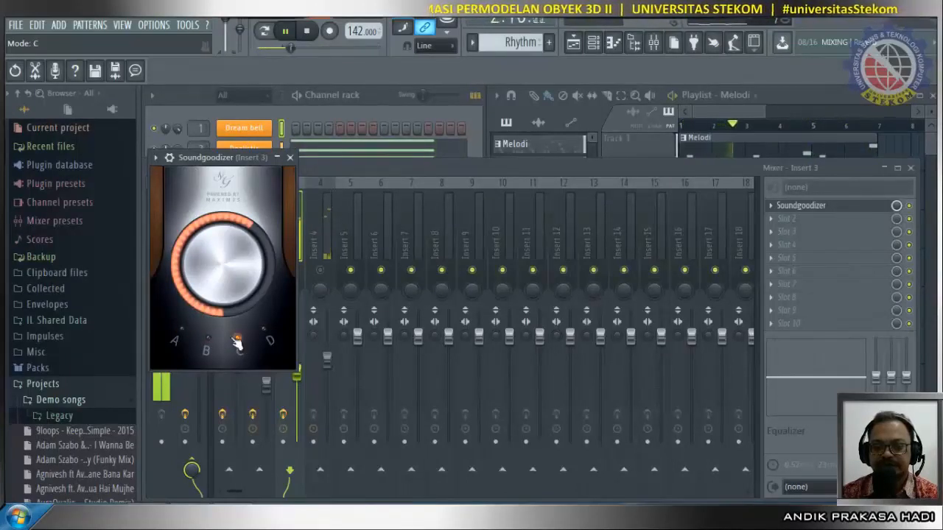
pyautogui.click(269, 336)
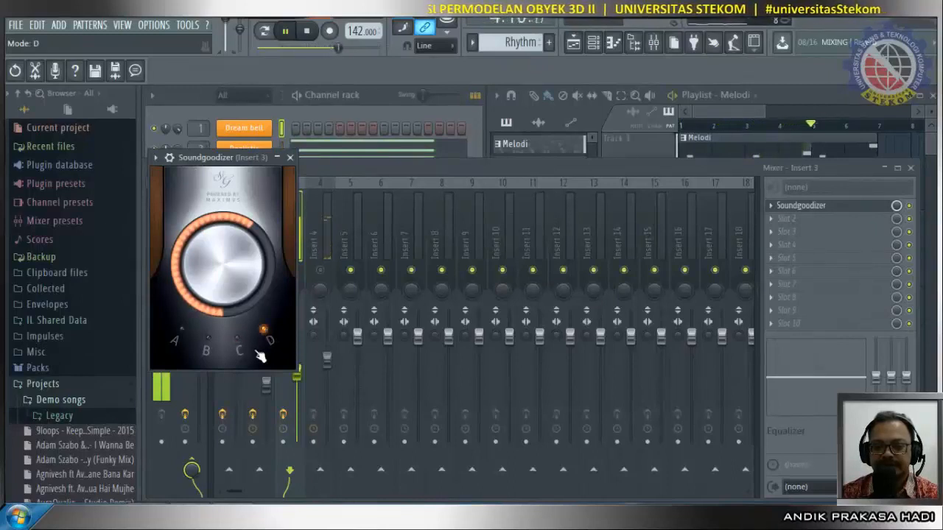
pyautogui.click(243, 346)
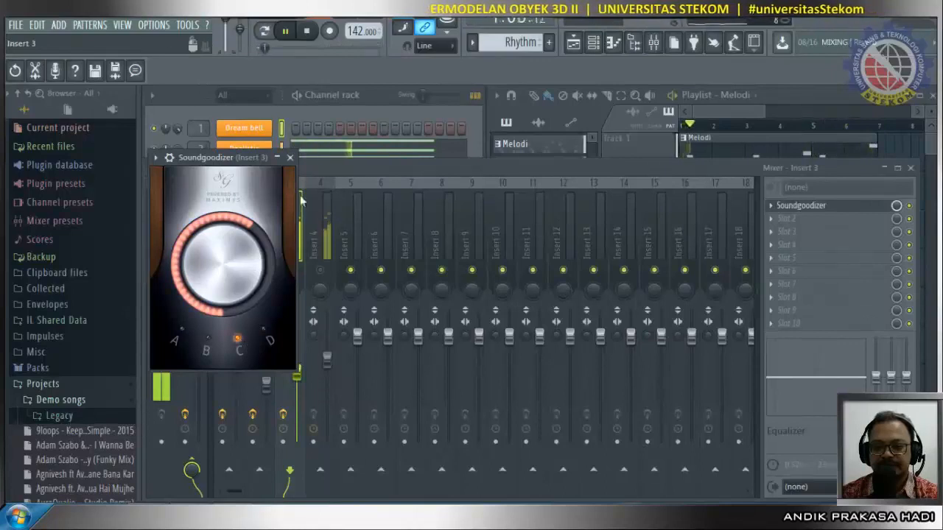
pyautogui.click(794, 207)
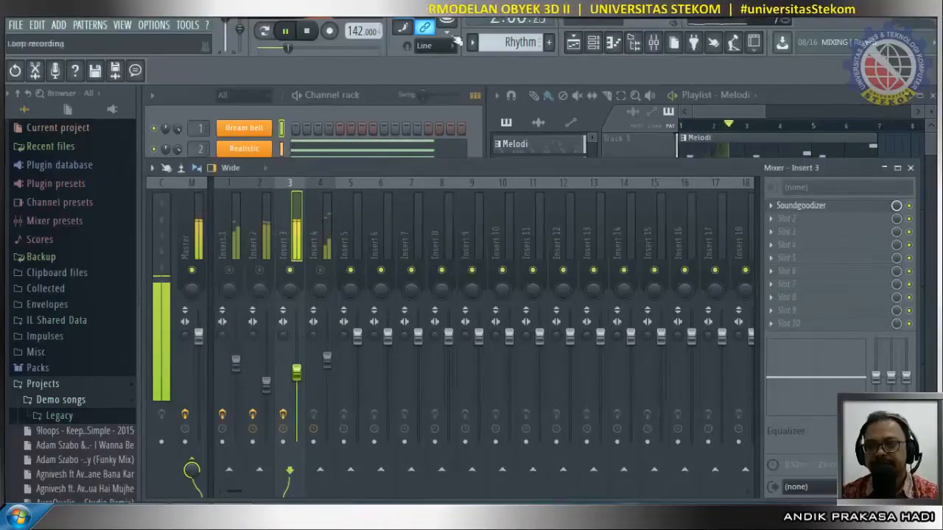
pyautogui.press('space')
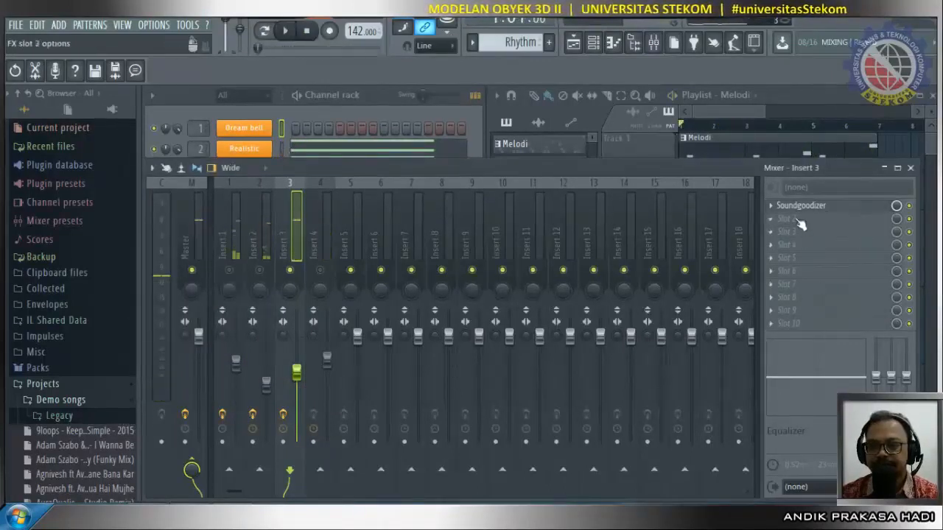
# Unmute Inserts 1, 2 and 4, and slightly lower Insert 3's volume fader while the song plays.
pyautogui.click(252, 310)
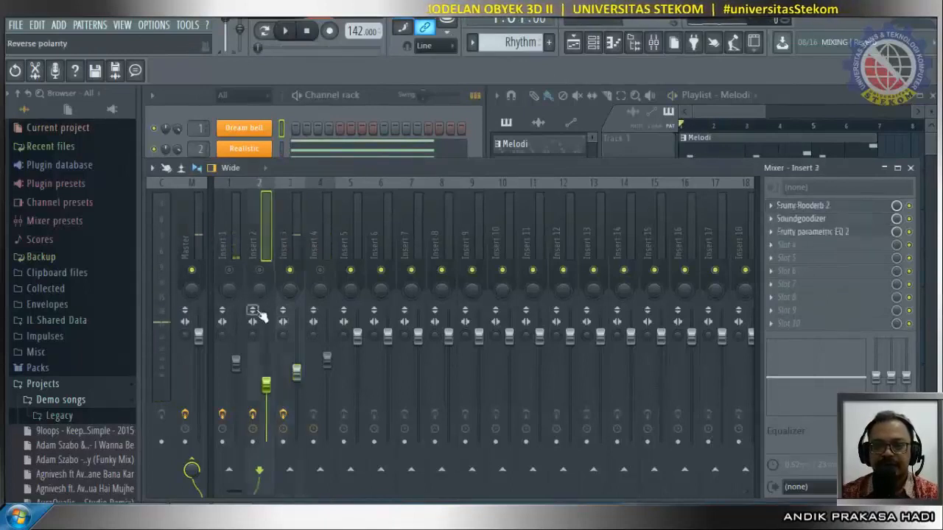
pyautogui.click(222, 311)
pyautogui.click(252, 310)
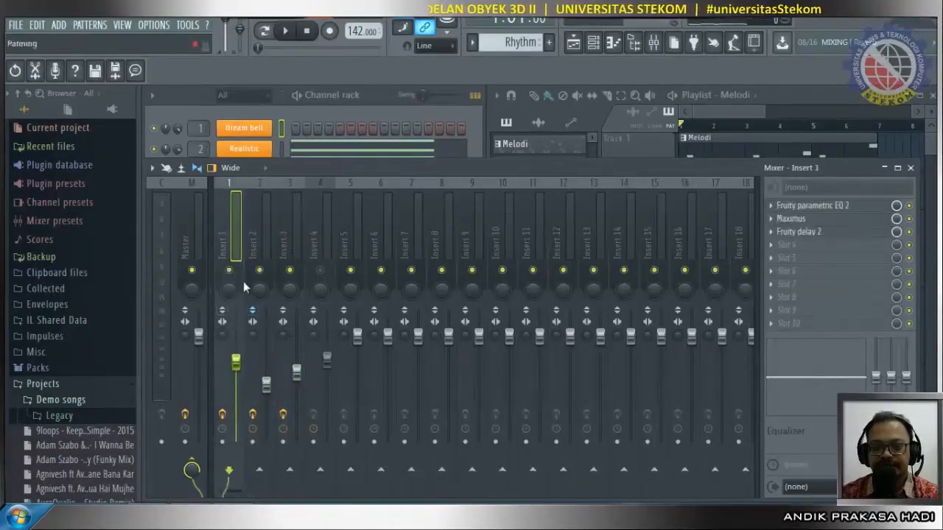
pyautogui.click(253, 312)
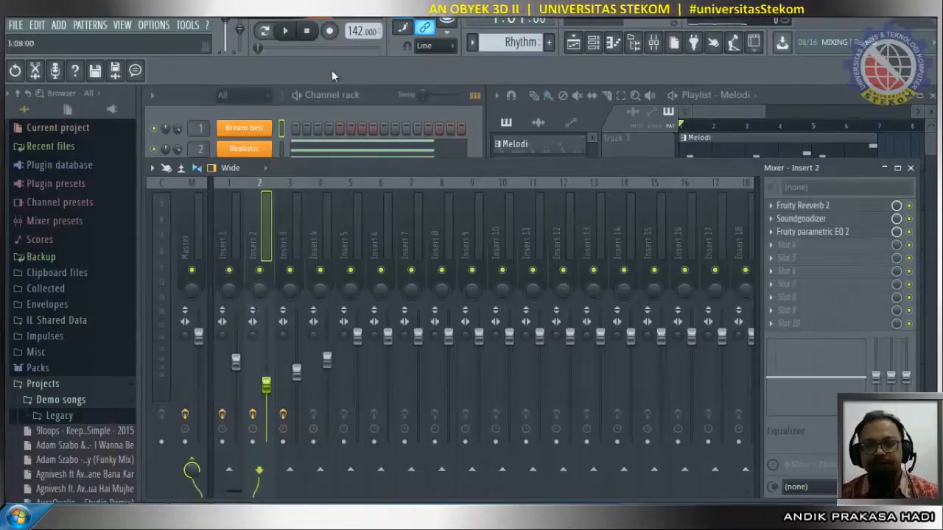
pyautogui.click(286, 32)
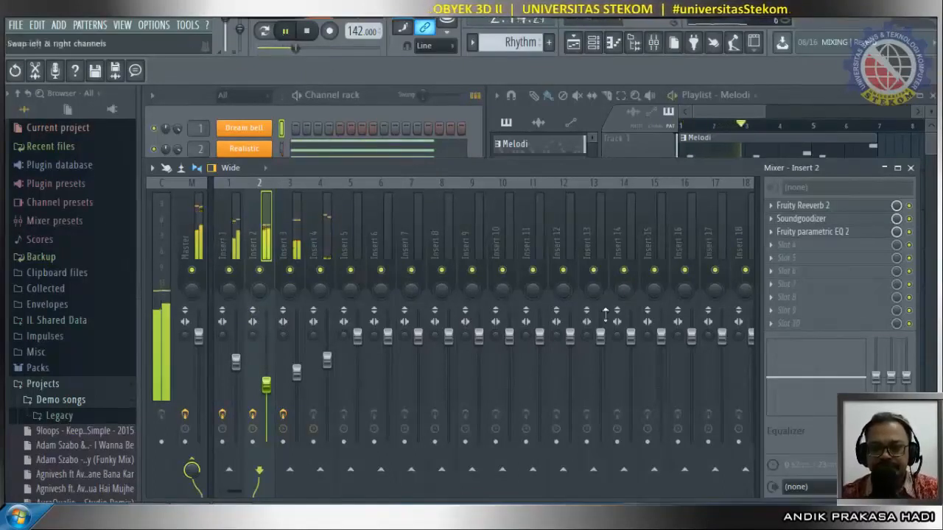
pyautogui.moveTo(298, 376); pyautogui.dragTo(298, 380)
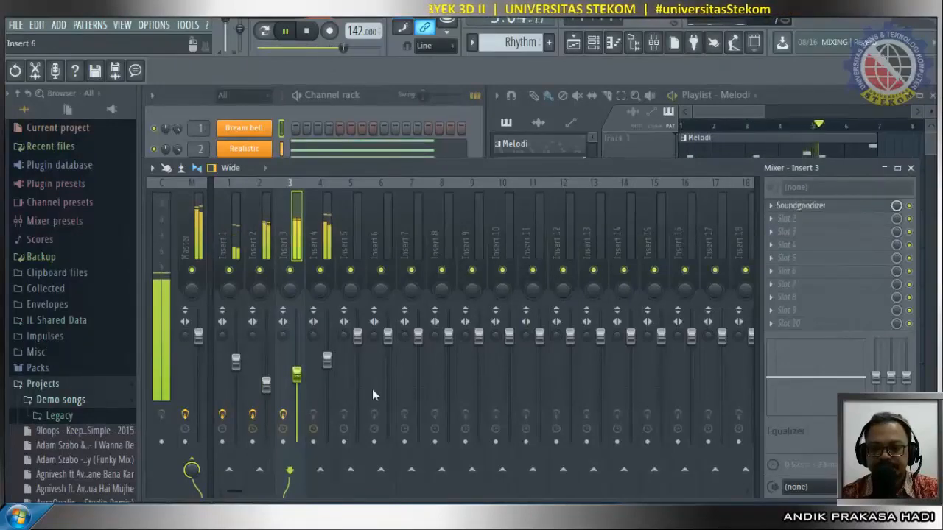
# Load Fruity Parametric EQ 2 into Insert 3's effect slot 2.
pyautogui.click(792, 221)
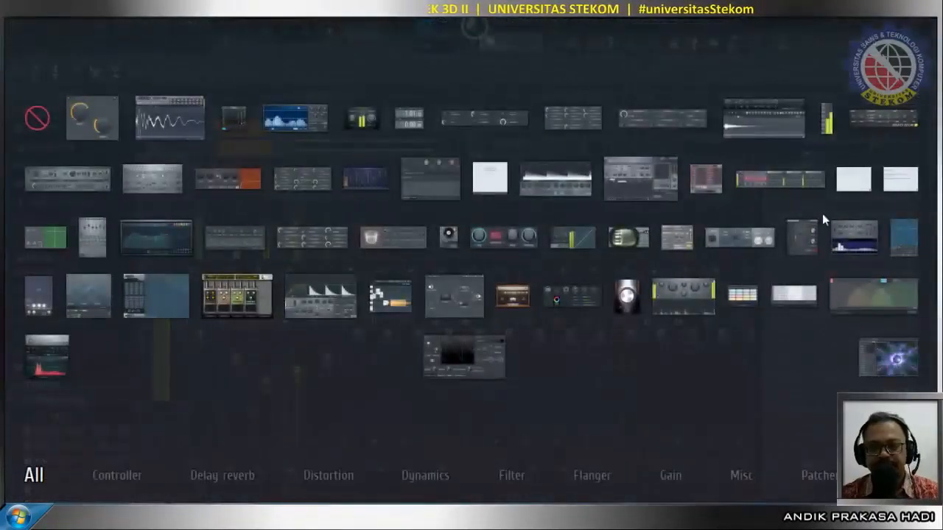
pyautogui.click(820, 213)
pyautogui.click(789, 218)
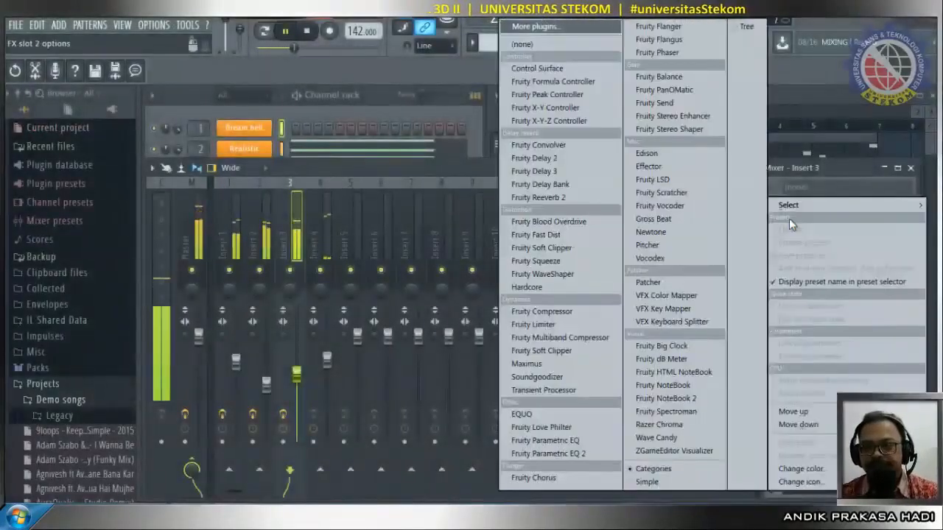
pyautogui.moveTo(789, 206)
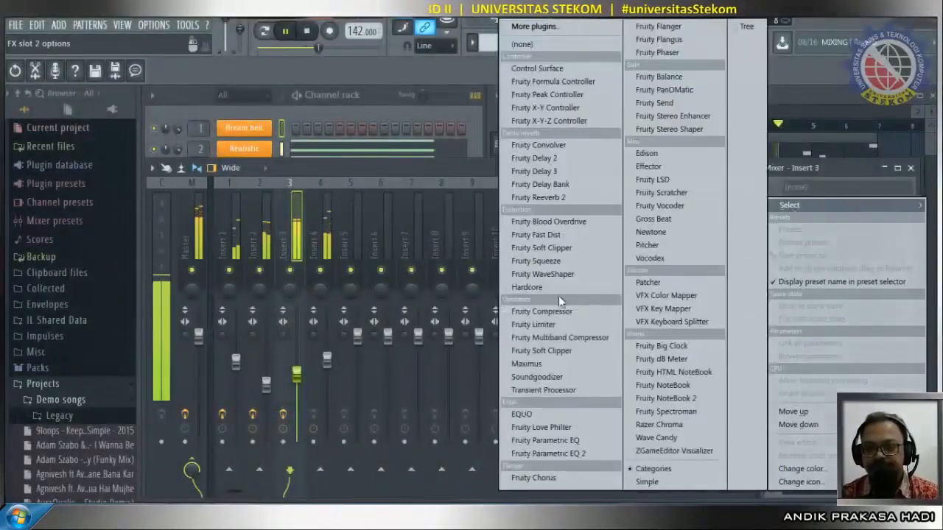
pyautogui.click(555, 454)
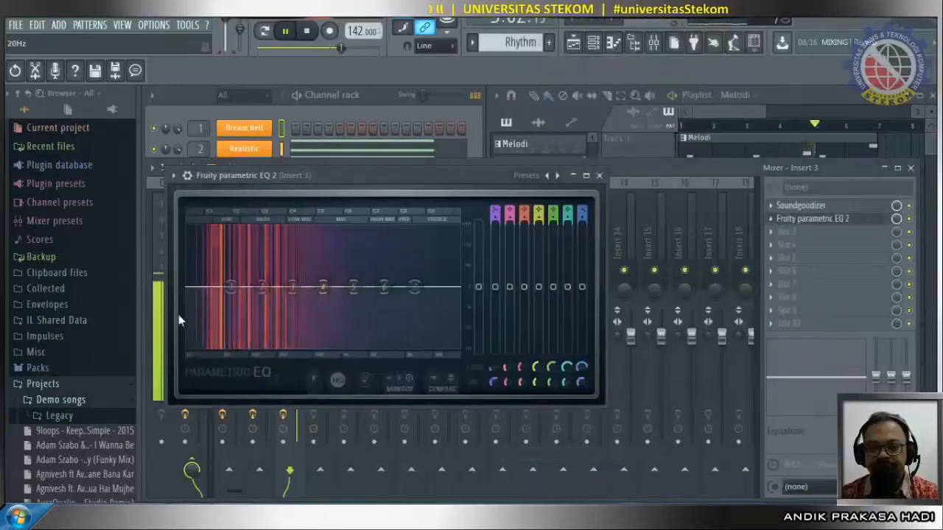
# Shape Insert 3's equalizer by raising band 1, lowering bands 6 and 7, slightly raising band 5, and setting the main level to about 0.8 dB.
pyautogui.moveTo(230, 287); pyautogui.dragTo(231, 278)
pyautogui.moveTo(415, 287); pyautogui.dragTo(383, 292)
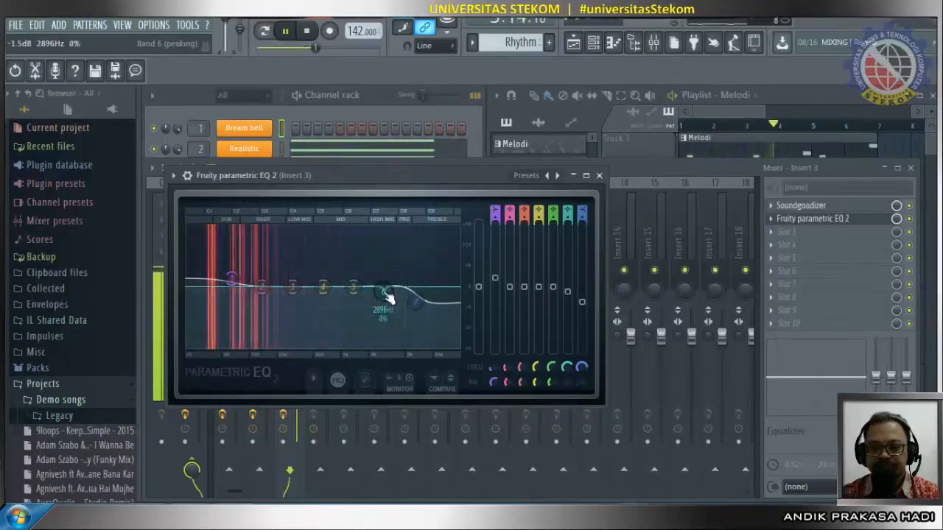
pyautogui.moveTo(354, 287); pyautogui.dragTo(353, 285)
pyautogui.scroll(-2, 353, 285)
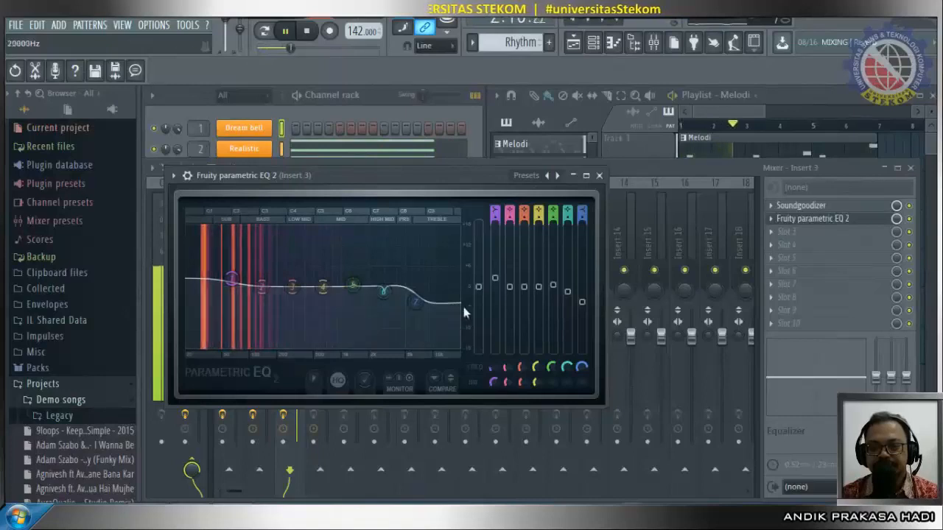
pyautogui.moveTo(479, 286); pyautogui.dragTo(478, 283)
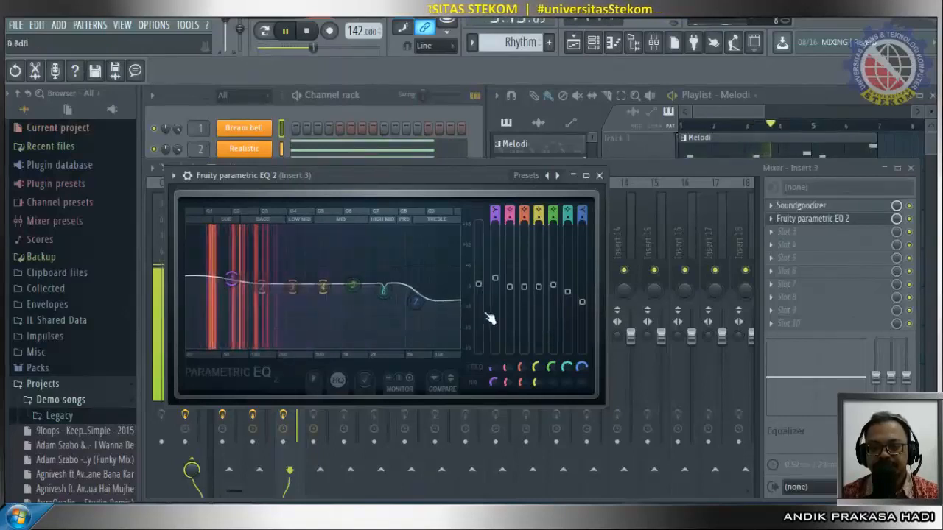
pyautogui.click(600, 175)
pyautogui.click(309, 34)
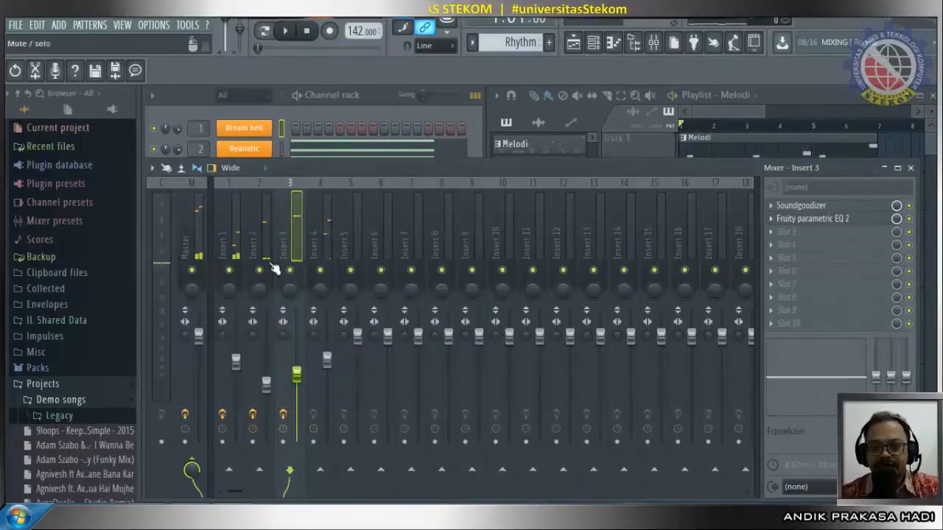
# Load Fruity Parametric EQ 2 into effect slot 1 of Insert 4.
pyautogui.click(316, 247)
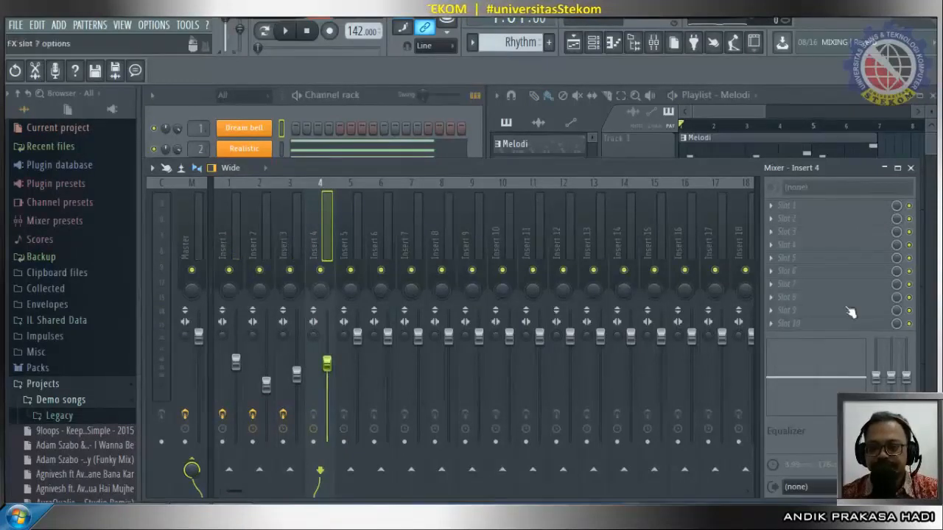
pyautogui.click(787, 205)
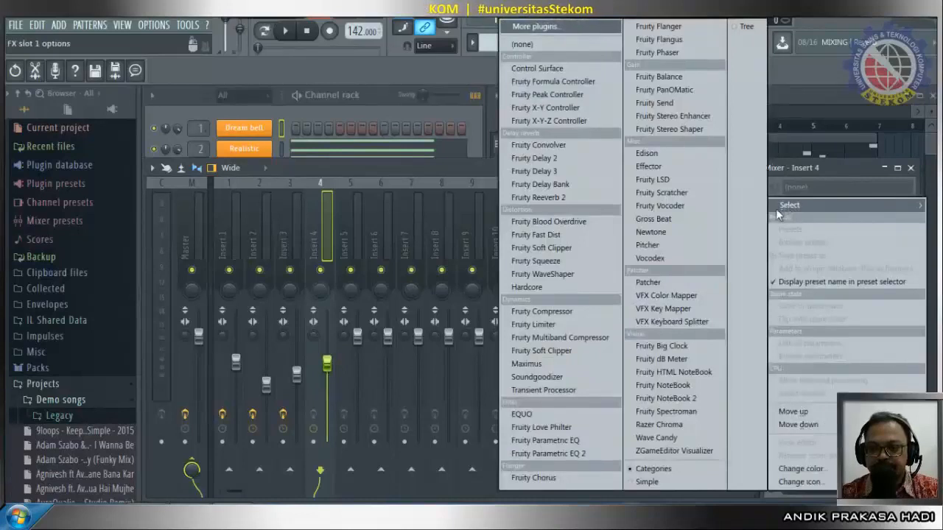
pyautogui.click(575, 455)
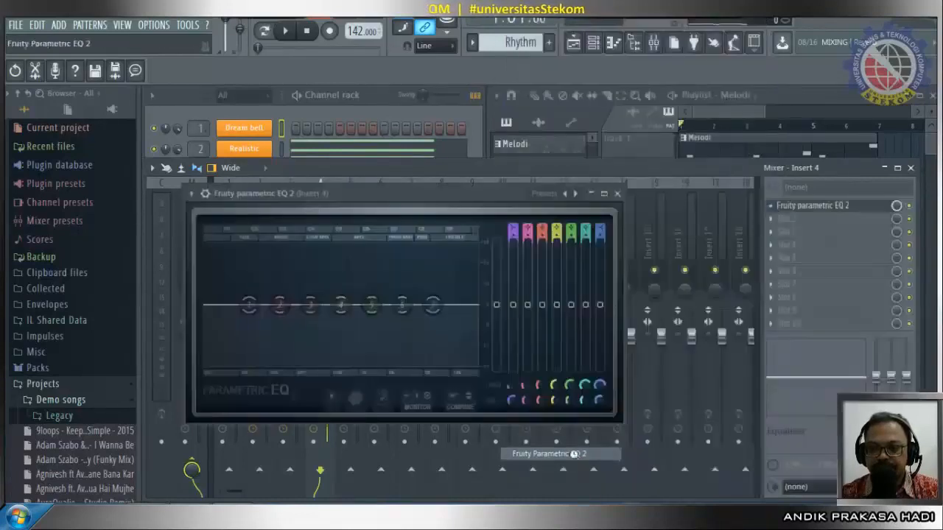
# Shape Insert 4's equalizer by lowering band 1, setting band 2 to about -1.5 dB, slightly raising bands 3 and 4, and slightly lowering band 5.
pyautogui.moveTo(248, 305); pyautogui.dragTo(284, 316)
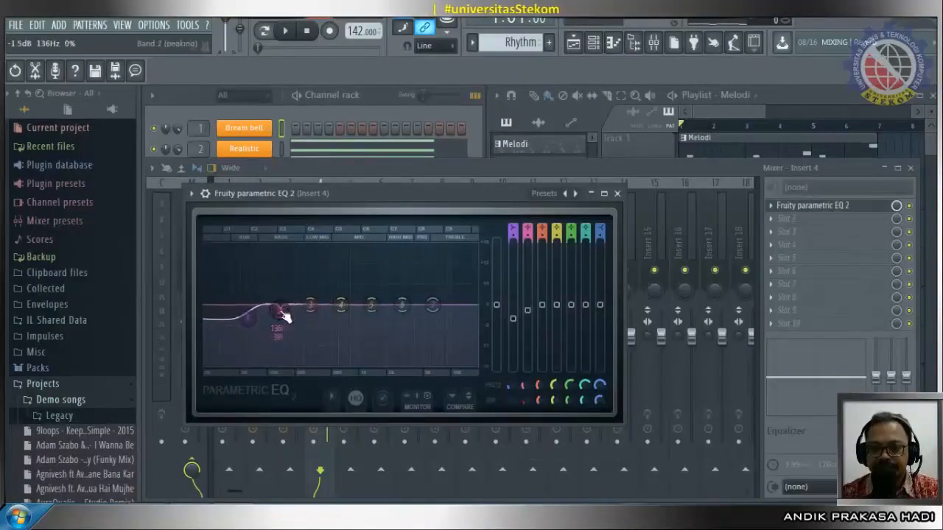
pyautogui.moveTo(309, 305); pyautogui.dragTo(313, 302)
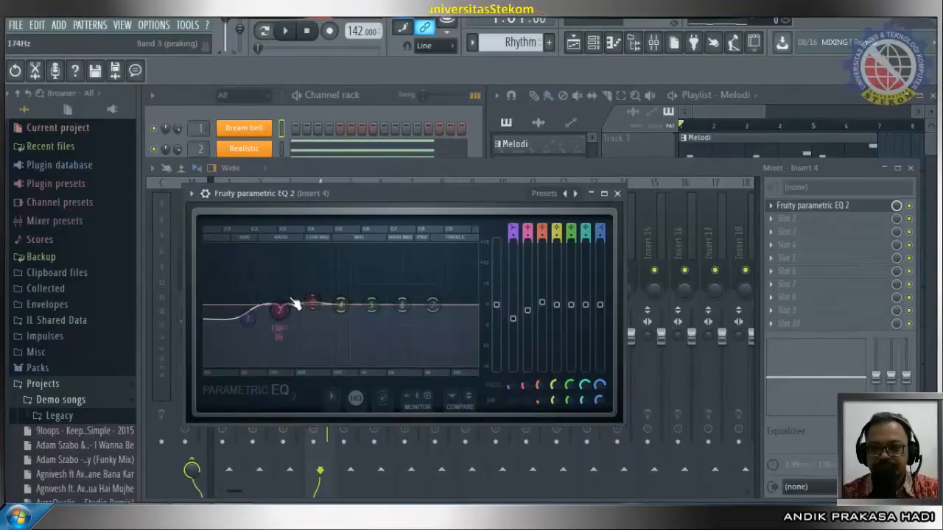
pyautogui.scroll(-3, 315, 308)
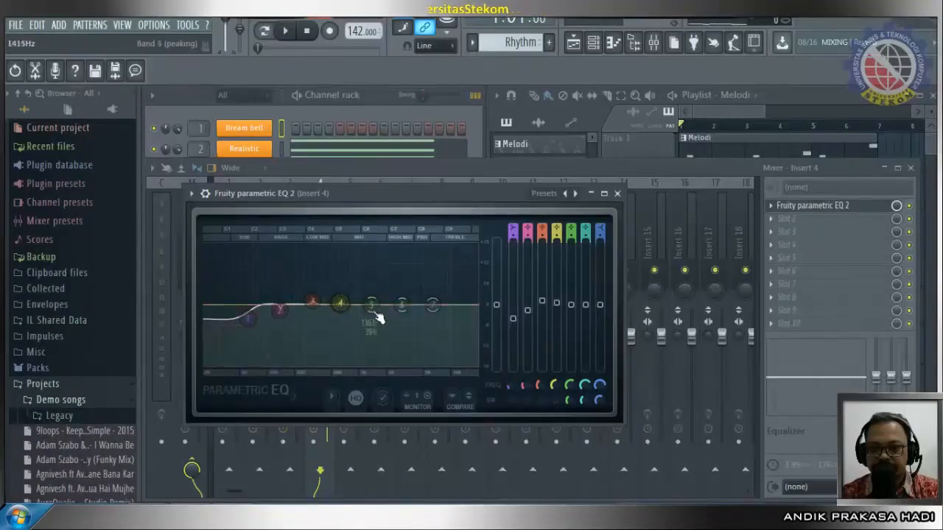
pyautogui.moveTo(370, 305); pyautogui.dragTo(371, 308)
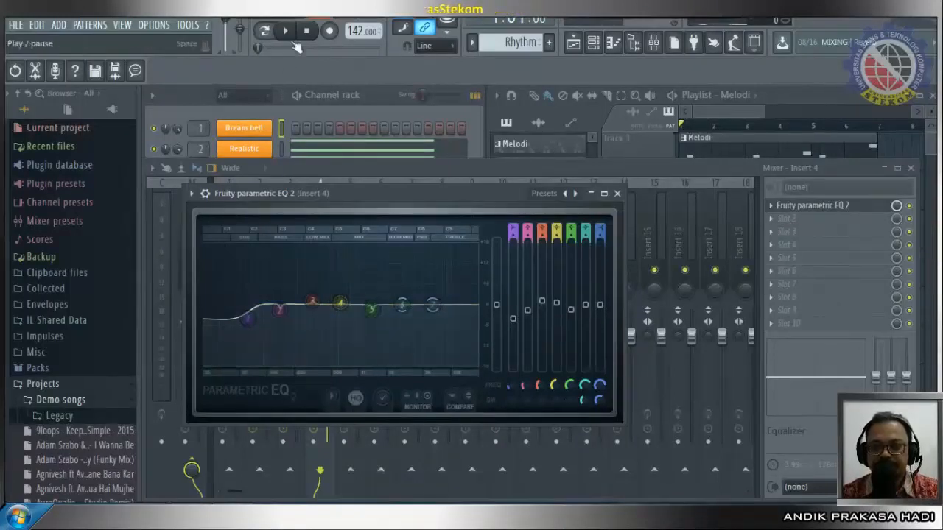
# While the song plays, slightly raise Insert 4's equalizer bands 6 and 7, fine-tune bands 1 to 3, then close the equalizer and stop playback.
pyautogui.click(287, 32)
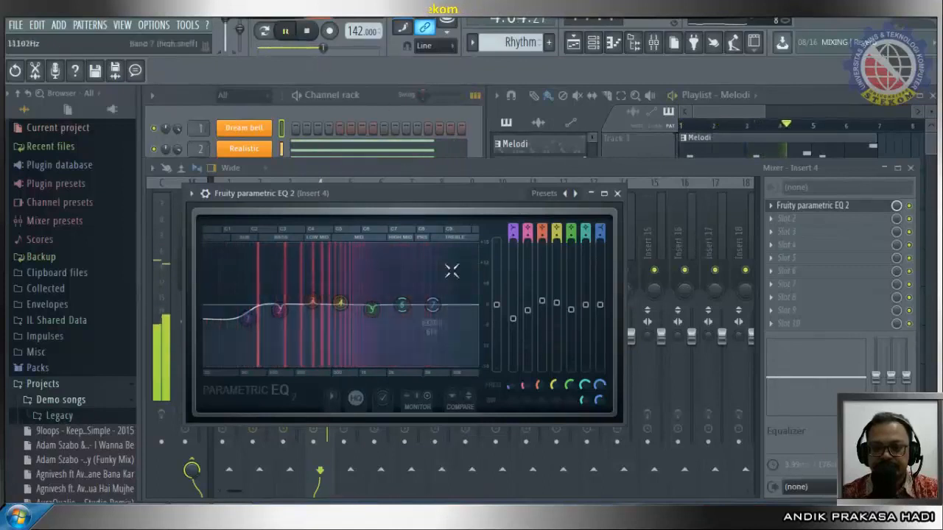
pyautogui.moveTo(446, 308); pyautogui.dragTo(401, 300)
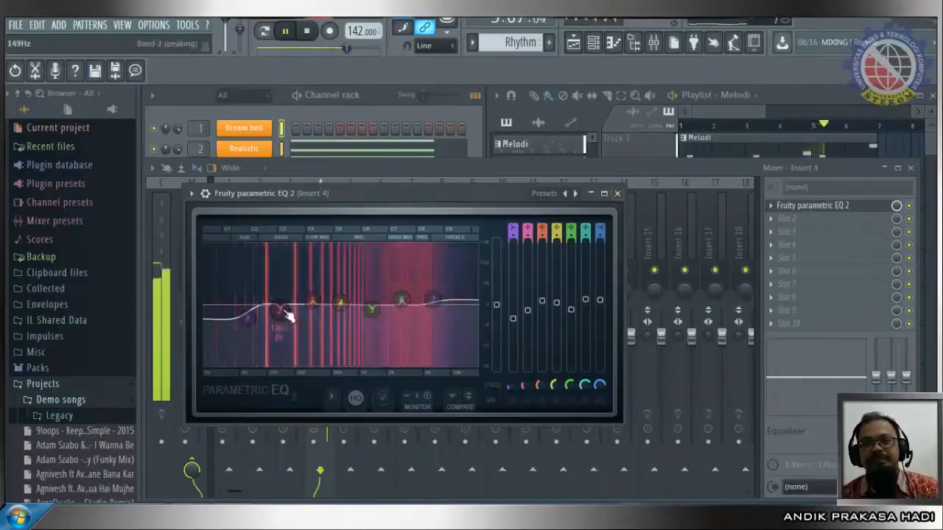
pyautogui.moveTo(250, 319); pyautogui.dragTo(251, 319)
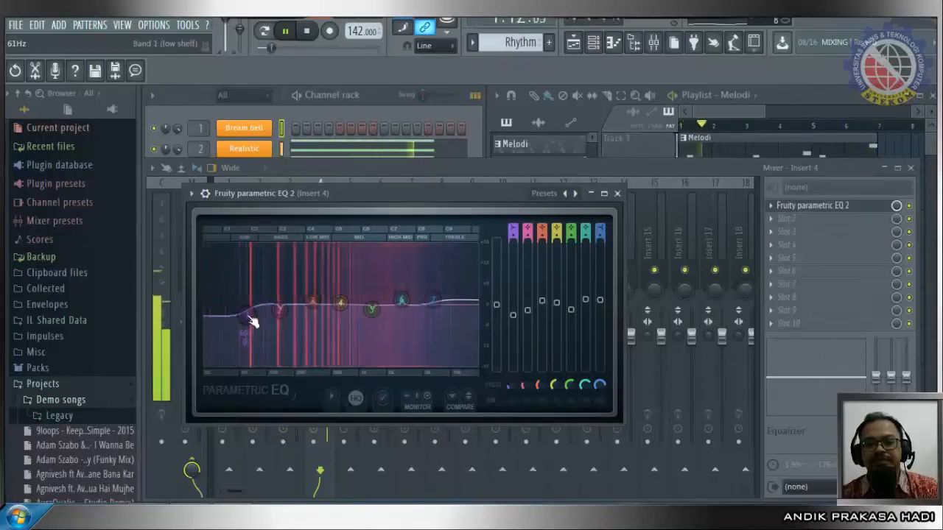
pyautogui.moveTo(279, 310); pyautogui.dragTo(308, 303)
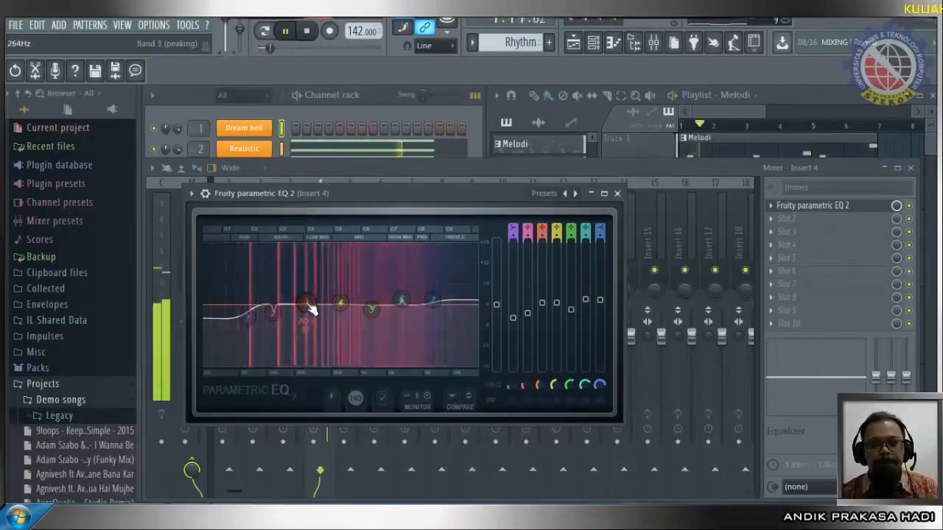
pyautogui.click(618, 193)
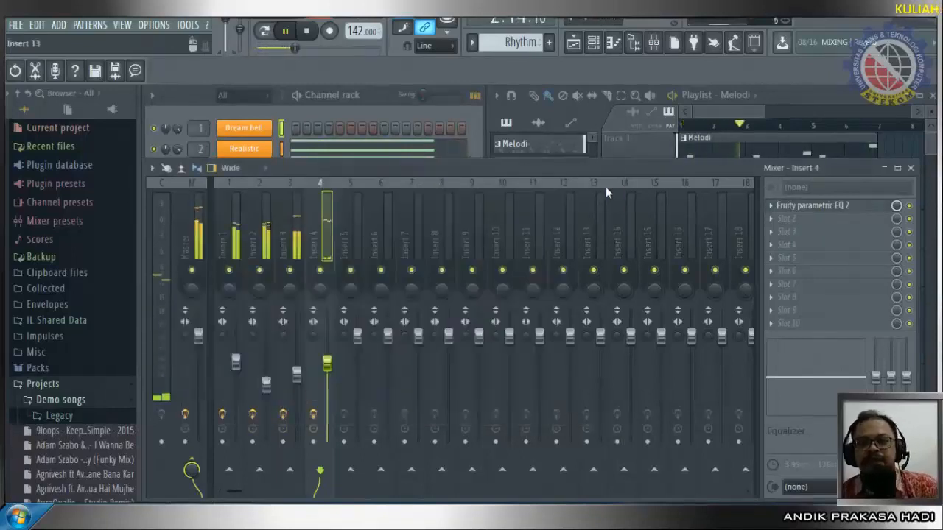
pyautogui.click(307, 31)
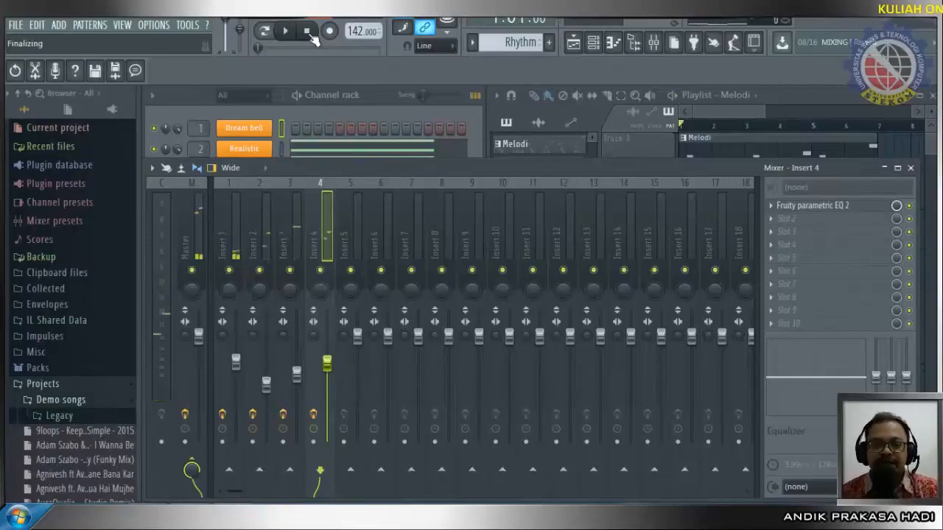
# Try moving Insert 4's Fruity Parametric EQ 2 down to effect slot 10, and return it to slot 1.
pyautogui.scroll(-1, 875, 326)
pyautogui.scroll(-5, 876, 223)
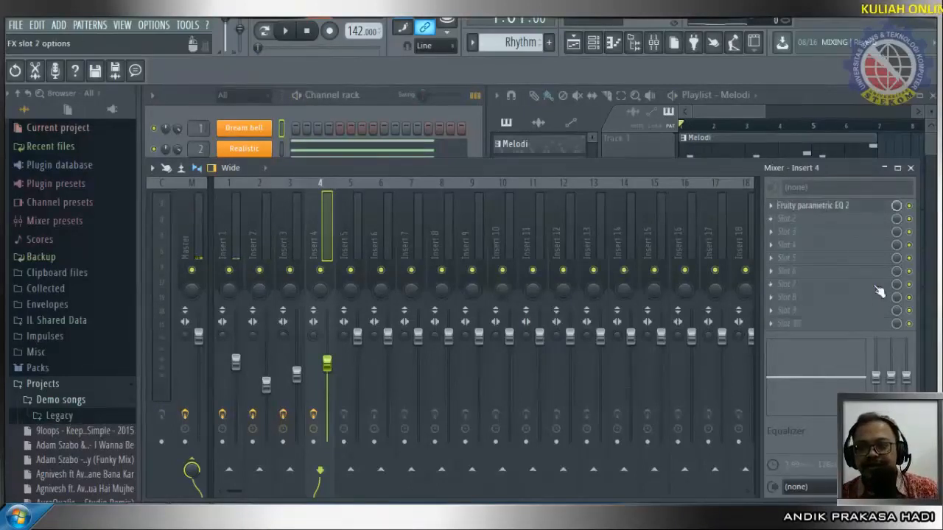
pyautogui.scroll(-5, 875, 287)
pyautogui.scroll(5, 876, 223)
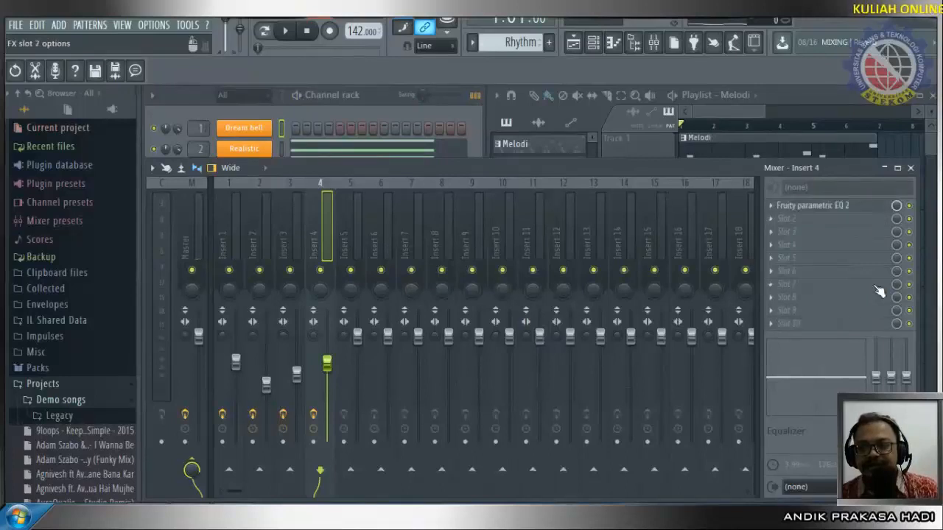
pyautogui.scroll(1, 861, 210)
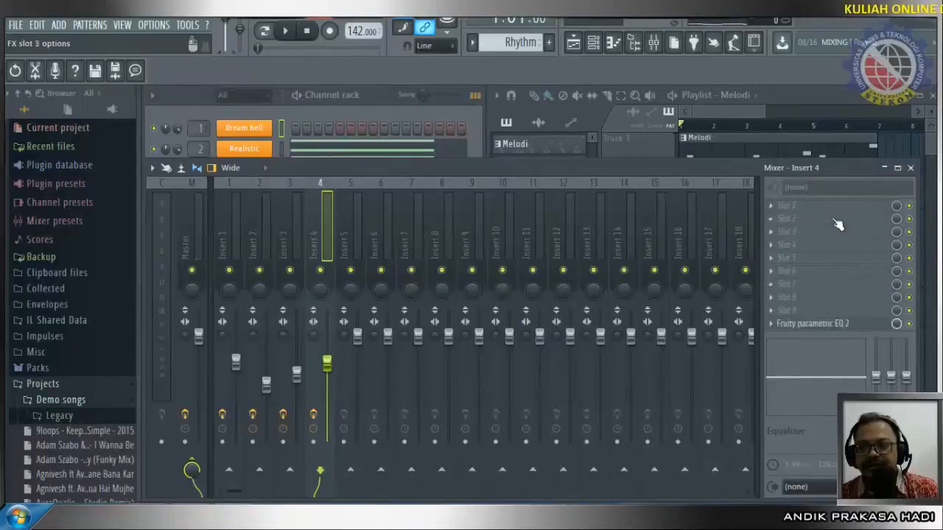
pyautogui.scroll(14, 827, 306)
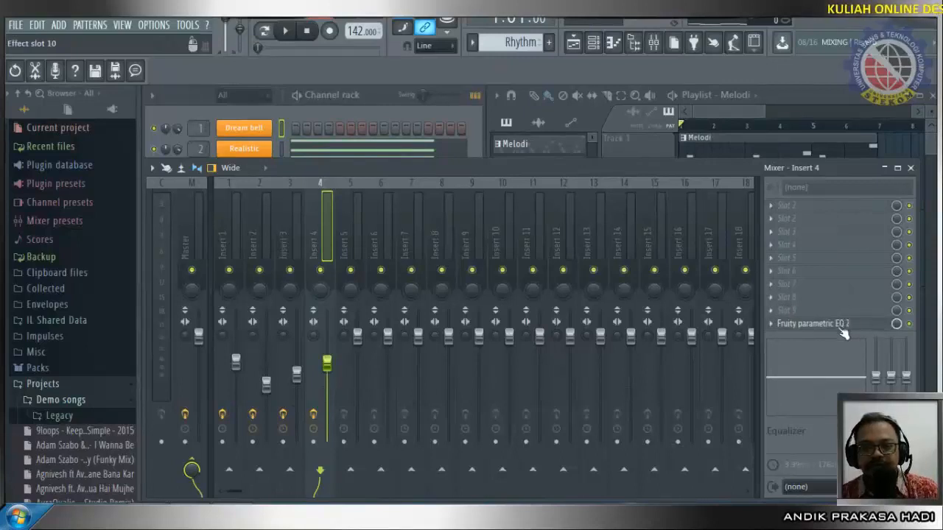
pyautogui.scroll(10, 842, 238)
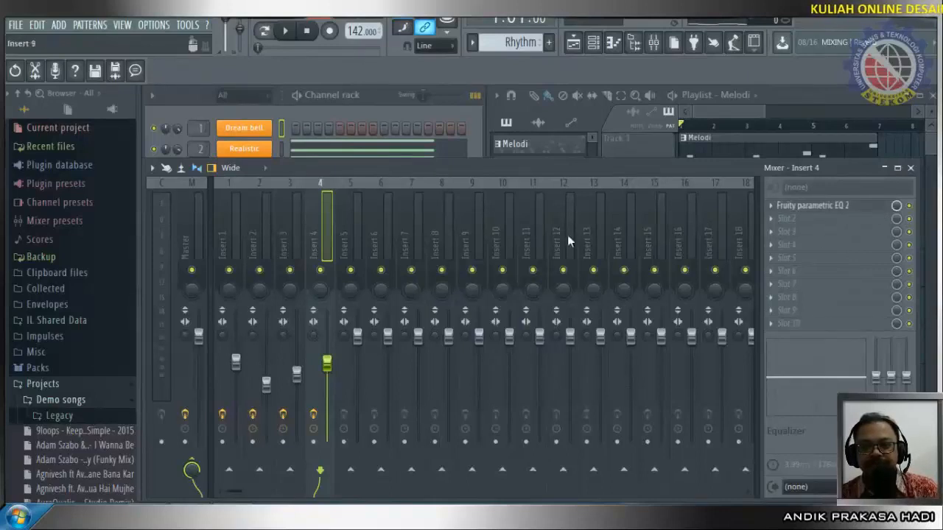
# Try moving Insert 3's Soundgoodizer to effect slot 10 and Fruity Parametric EQ 2 to slot 1, then close and reopen the mixer.
pyautogui.click(294, 246)
pyautogui.scroll(-9, 865, 314)
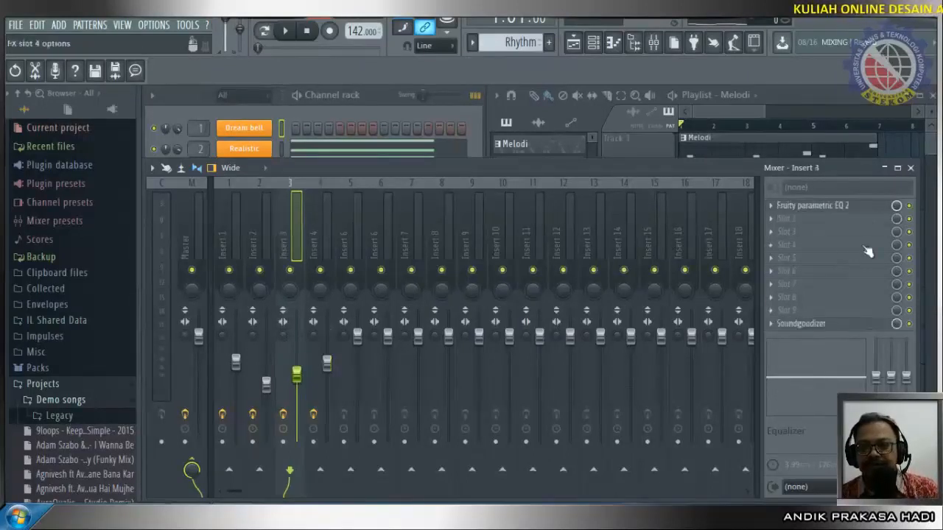
pyautogui.scroll(1, 842, 254)
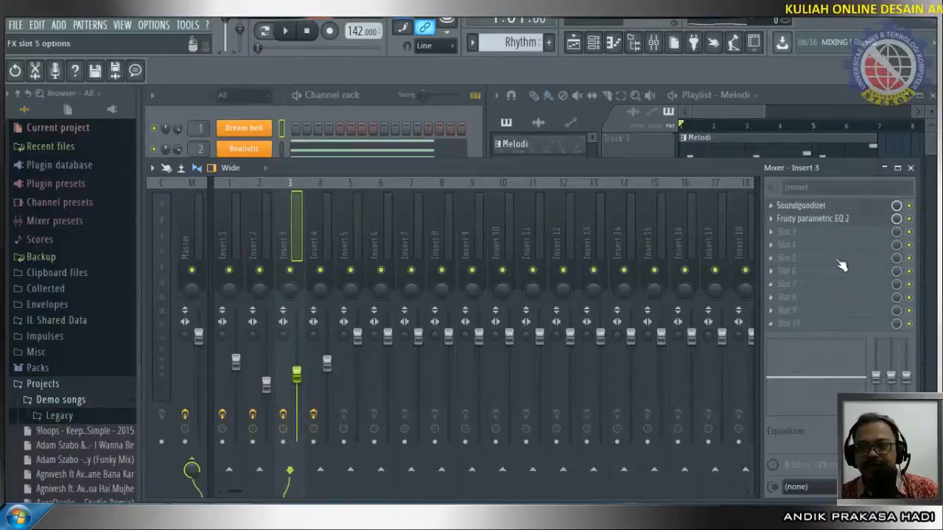
pyautogui.scroll(-1, 845, 311)
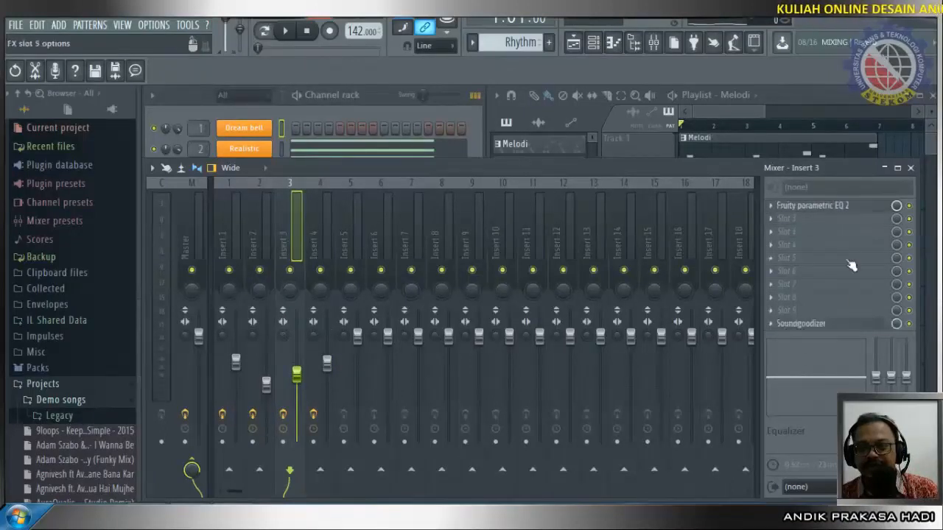
pyautogui.rightClick(821, 323)
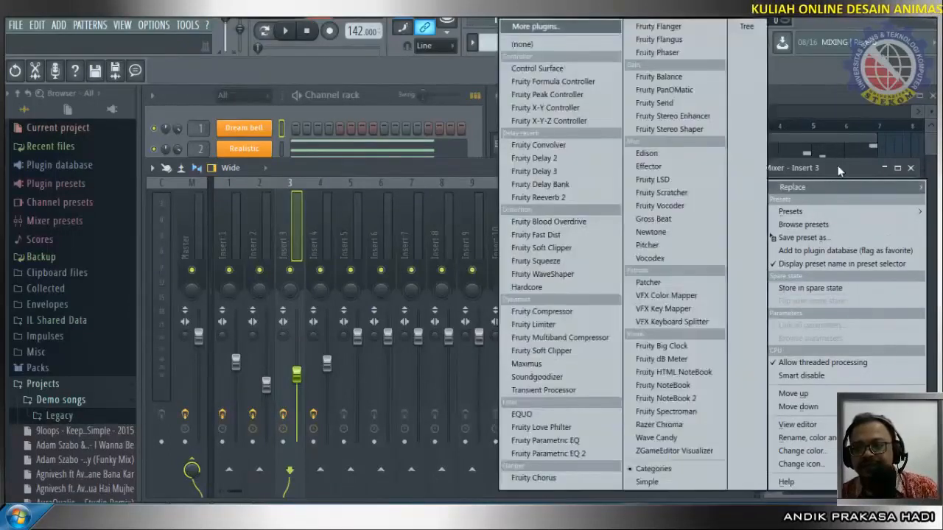
pyautogui.click(838, 167)
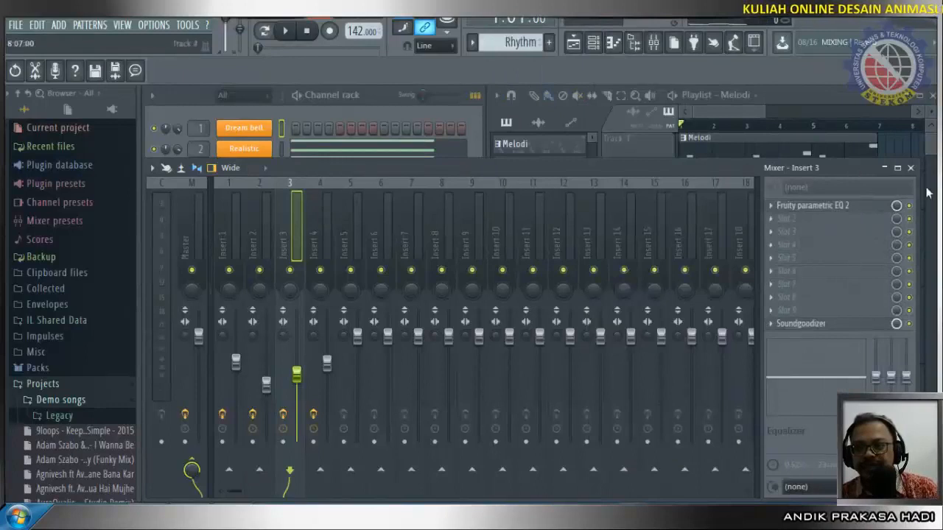
pyautogui.click(911, 169)
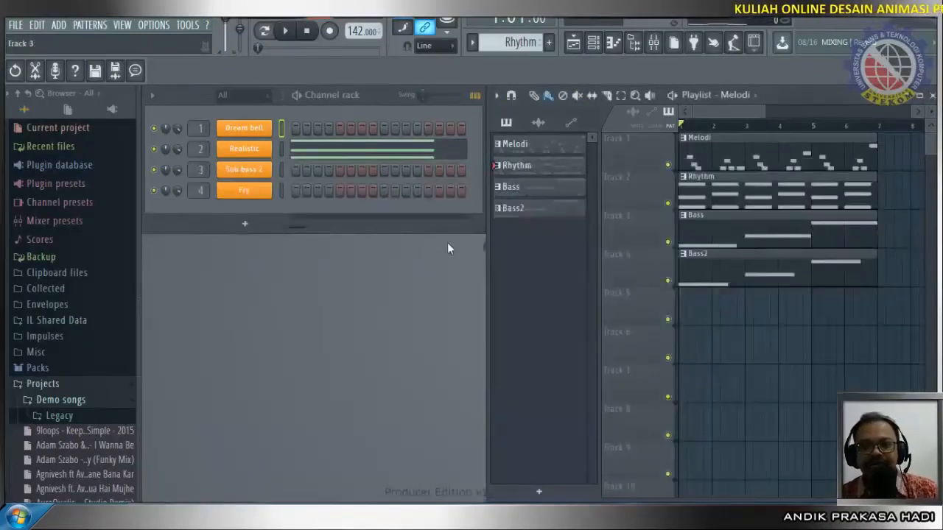
pyautogui.click(662, 45)
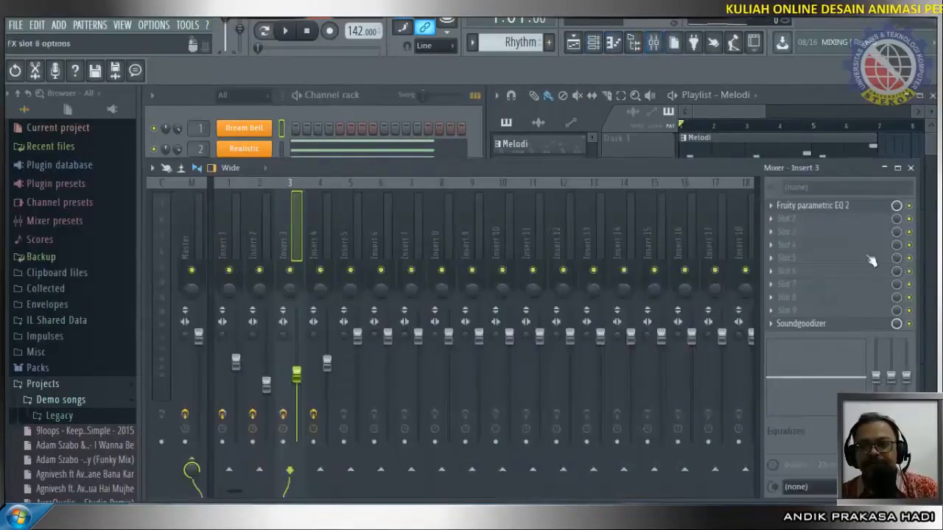
# Restore Insert 3's effect order with Soundgoodizer in slot 1 and Fruity Parametric EQ 2 in slot 2.
pyautogui.scroll(1, 847, 312)
pyautogui.scroll(-1, 845, 207)
pyautogui.scroll(-1, 844, 300)
pyautogui.scroll(4, 844, 241)
pyautogui.scroll(10, 829, 333)
pyautogui.scroll(5, 829, 329)
pyautogui.scroll(3, 825, 246)
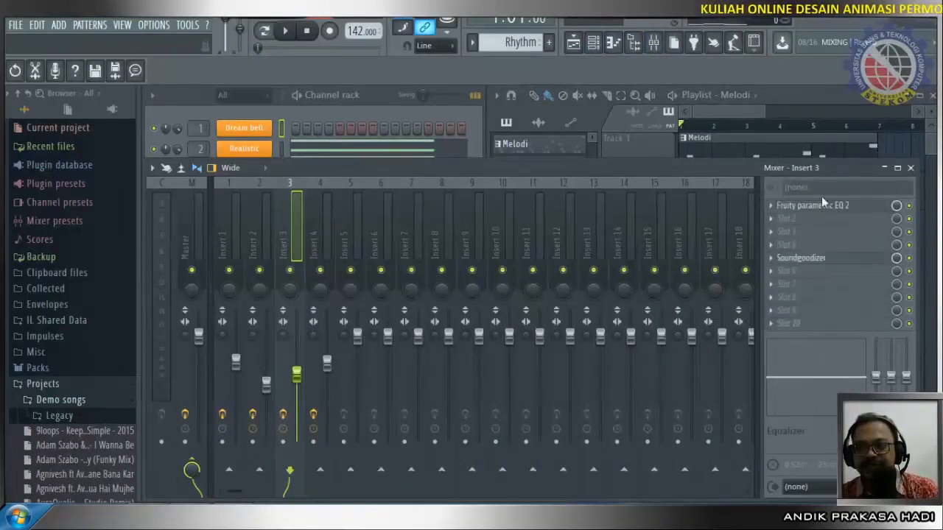
pyautogui.scroll(1, 817, 259)
pyautogui.scroll(3, 817, 250)
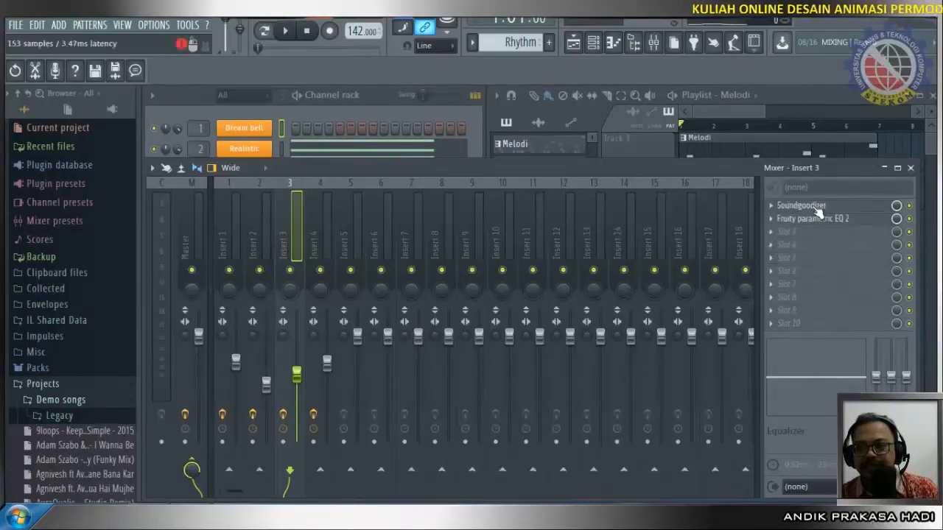
pyautogui.scroll(-3, 818, 326)
pyautogui.scroll(4, 825, 238)
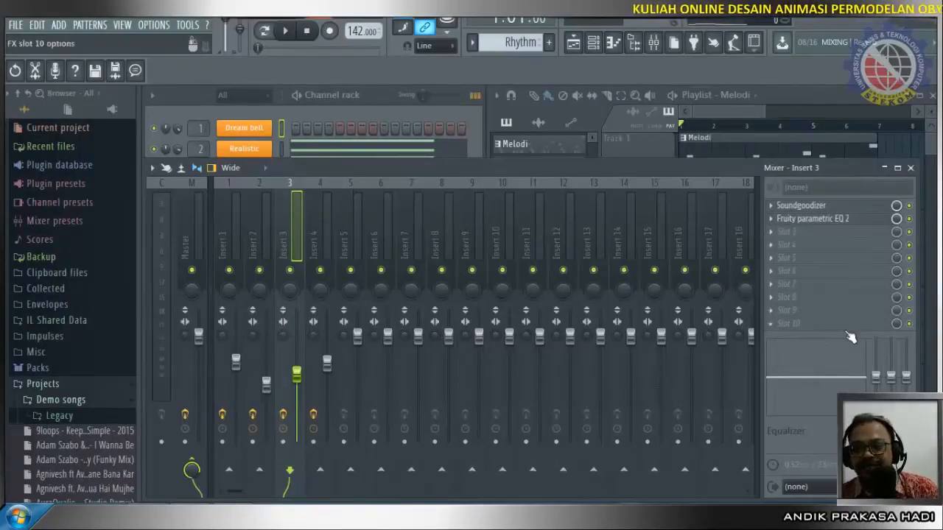
# Make the mixer window taller and review the effect chain on Insert 2.
pyautogui.moveTo(852, 159); pyautogui.dragTo(852, 76)
pyautogui.moveTo(862, 25); pyautogui.dragTo(844, 126)
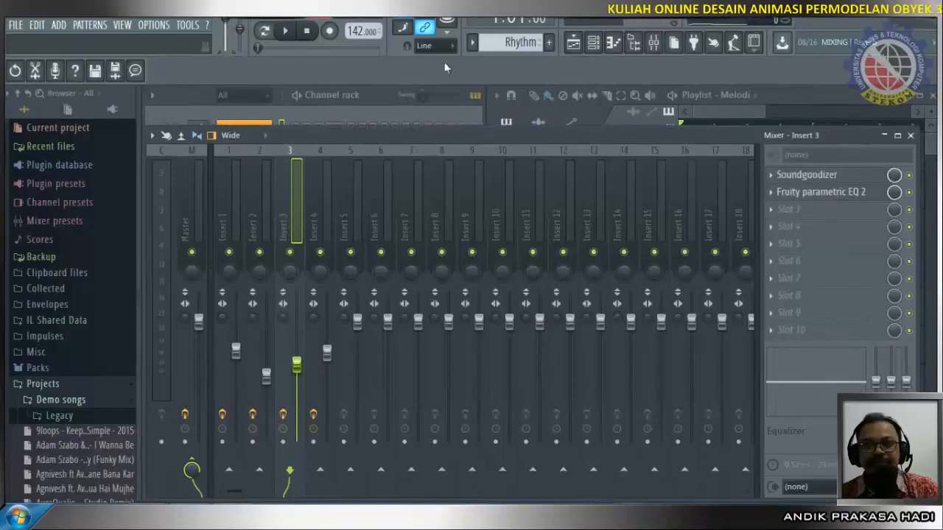
pyautogui.click(254, 236)
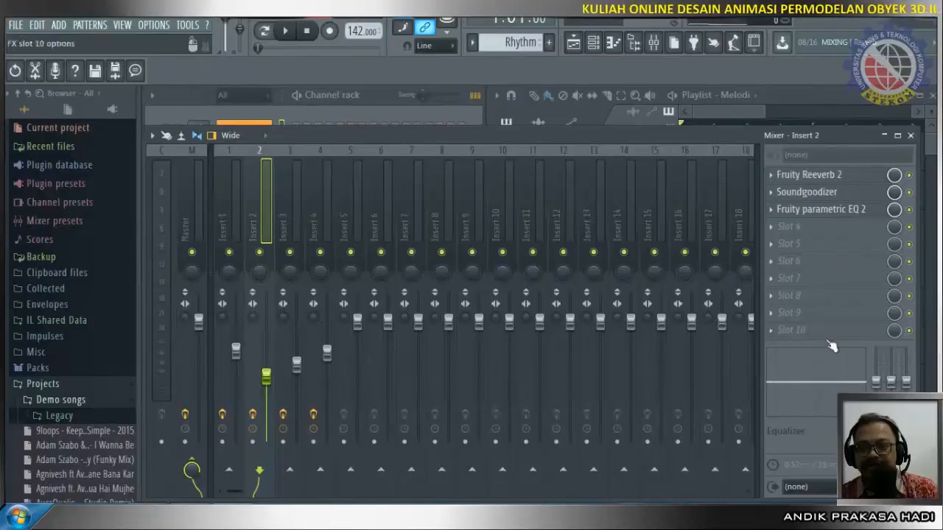
# Load Fruity Limiter into effect slot 4 of Insert 1 and start playing the song.
pyautogui.click(231, 237)
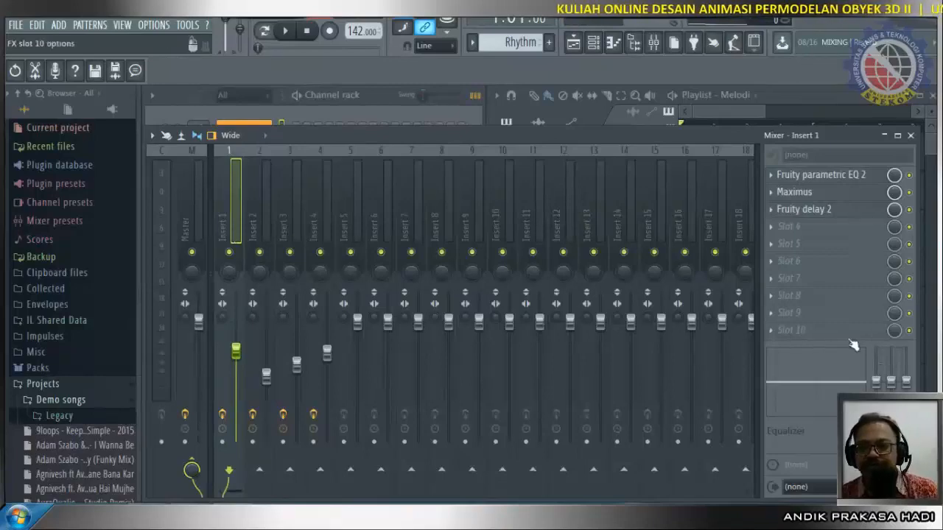
pyautogui.click(809, 230)
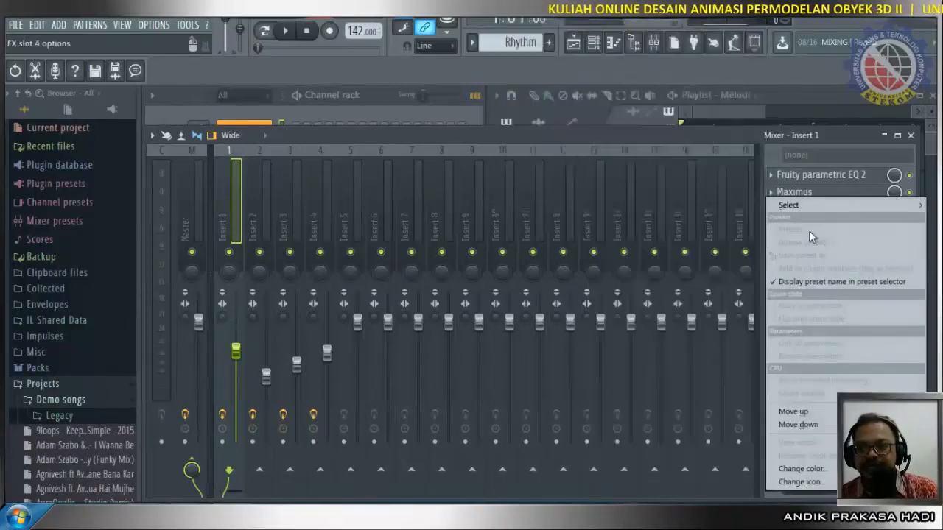
pyautogui.moveTo(792, 204)
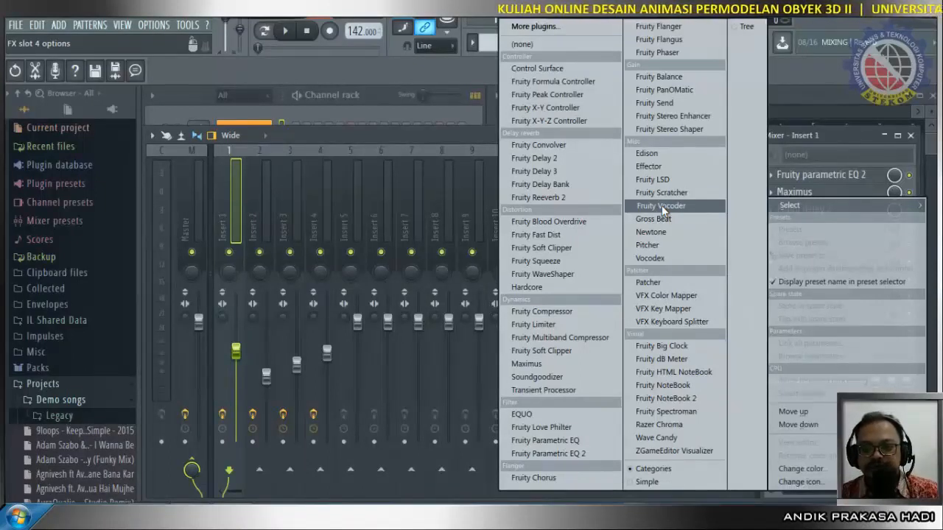
pyautogui.click(568, 331)
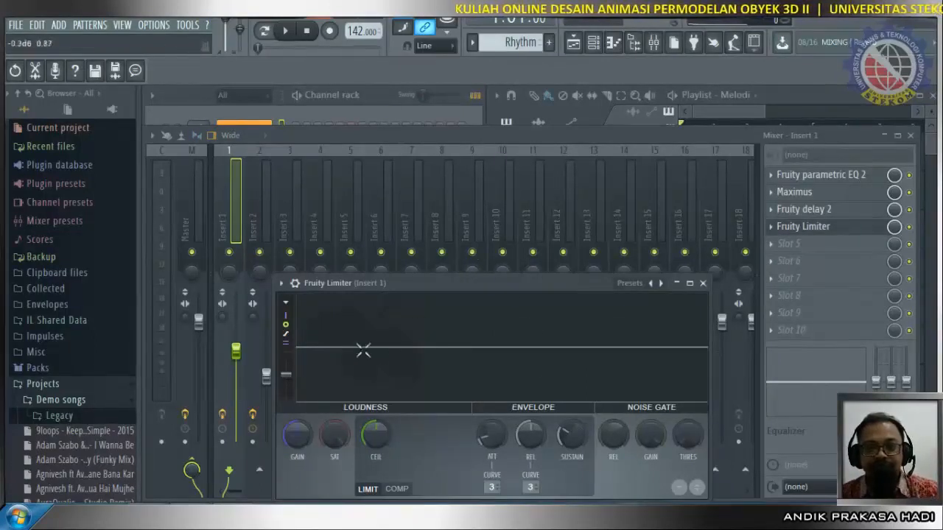
pyautogui.click(285, 40)
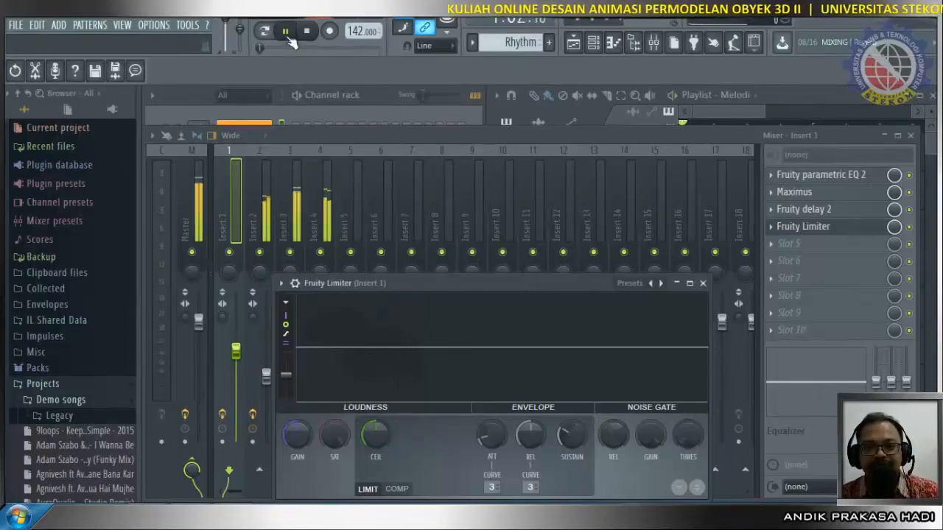
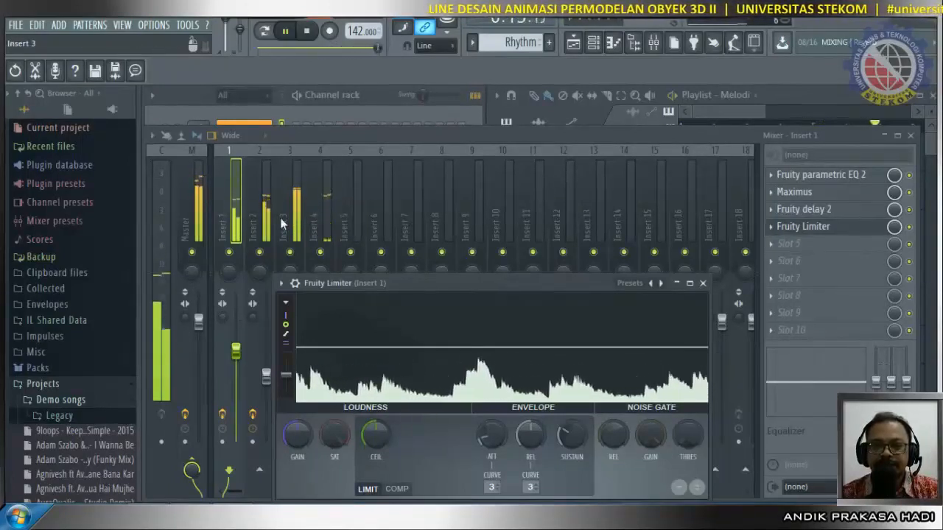
# Stop the song, close Insert 1's Fruity Limiter window and review the effect chains on Inserts 2, 3 and 4.
pyautogui.press('space')
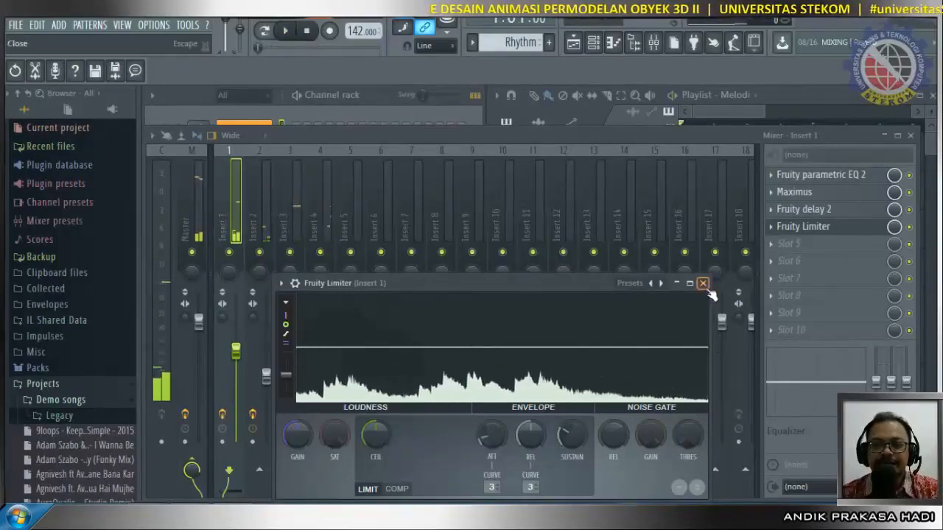
pyautogui.click(702, 284)
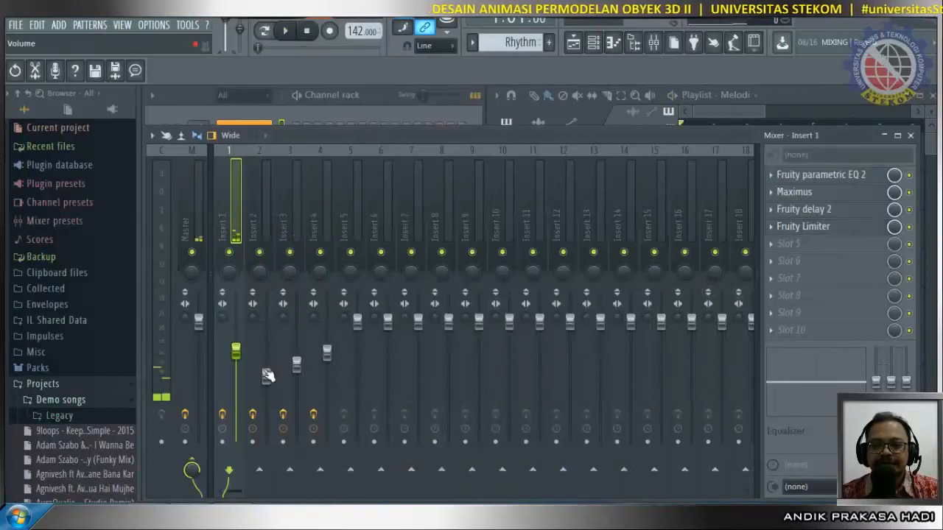
pyautogui.click(270, 213)
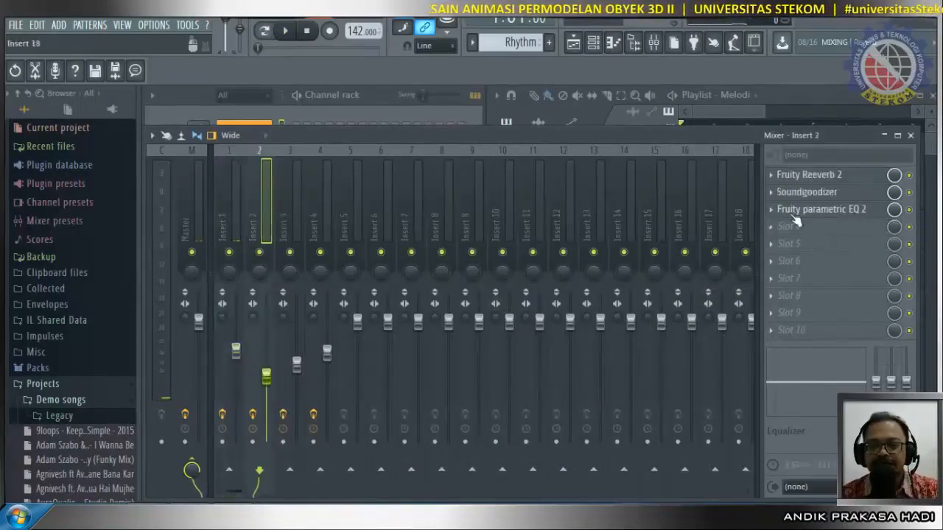
pyautogui.click(293, 208)
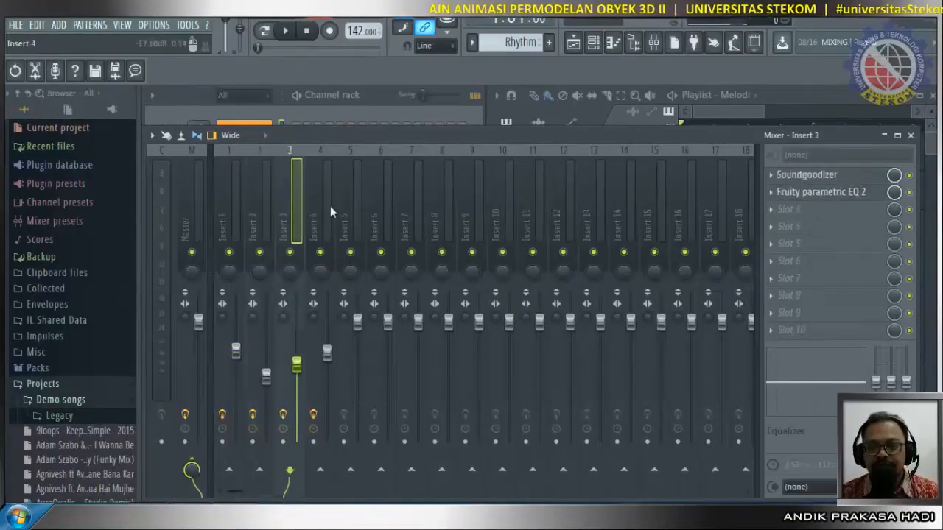
pyautogui.doubleClick(329, 206)
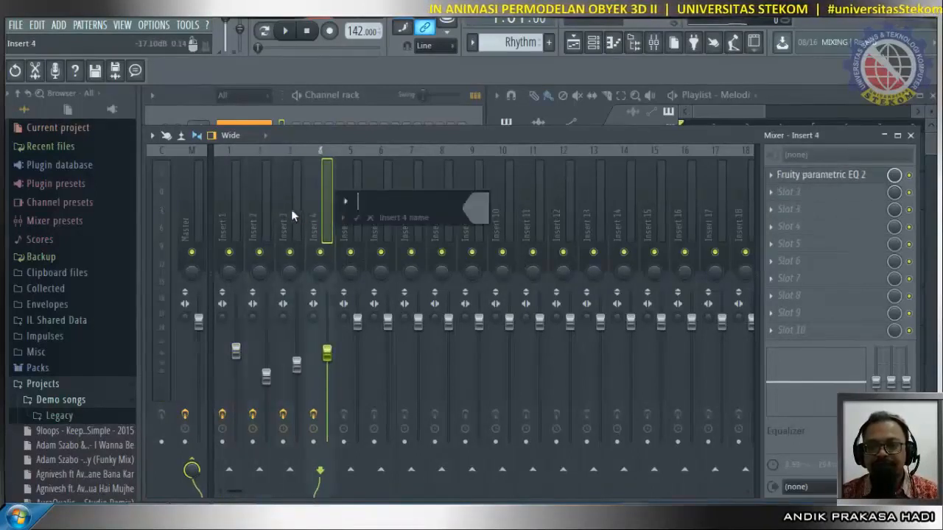
pyautogui.click(267, 209)
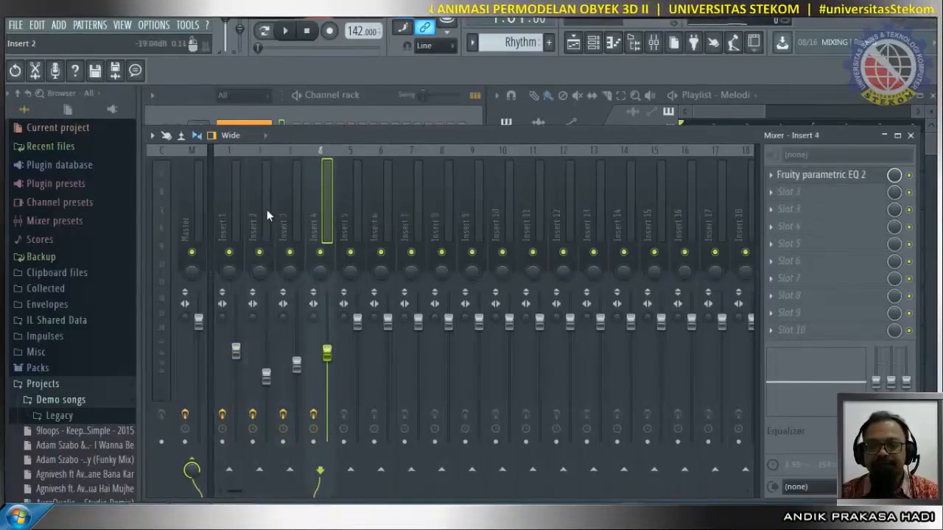
# Load Fruity Limiter into effect slot 4 of Insert 2 and close its plugin window.
pyautogui.click(267, 209)
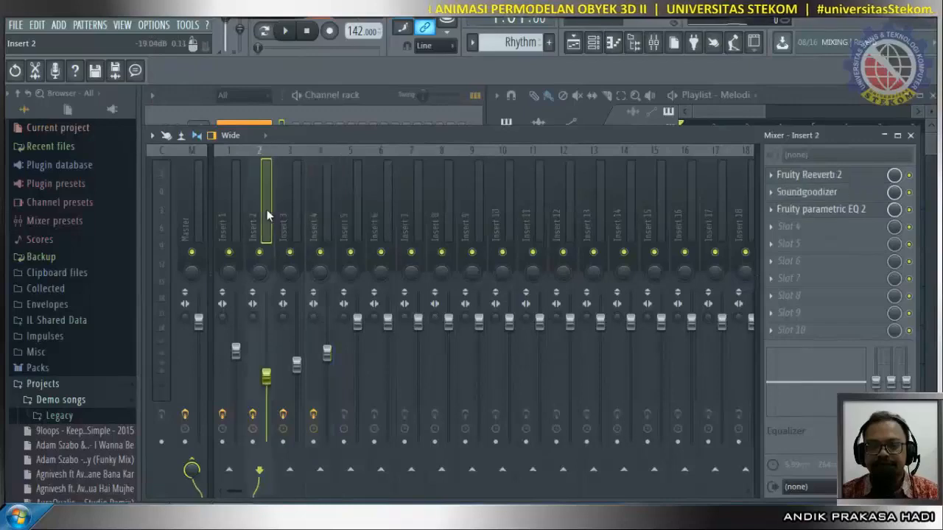
pyautogui.click(862, 226)
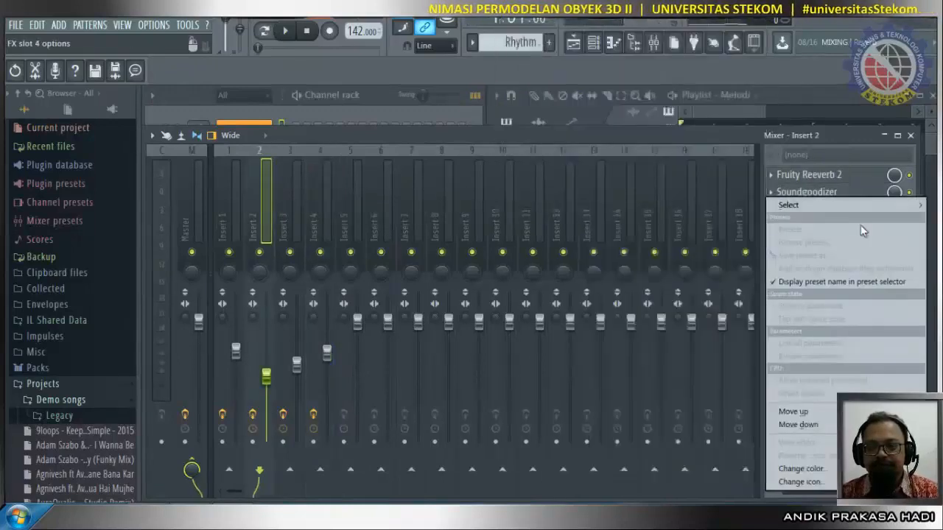
pyautogui.moveTo(854, 212)
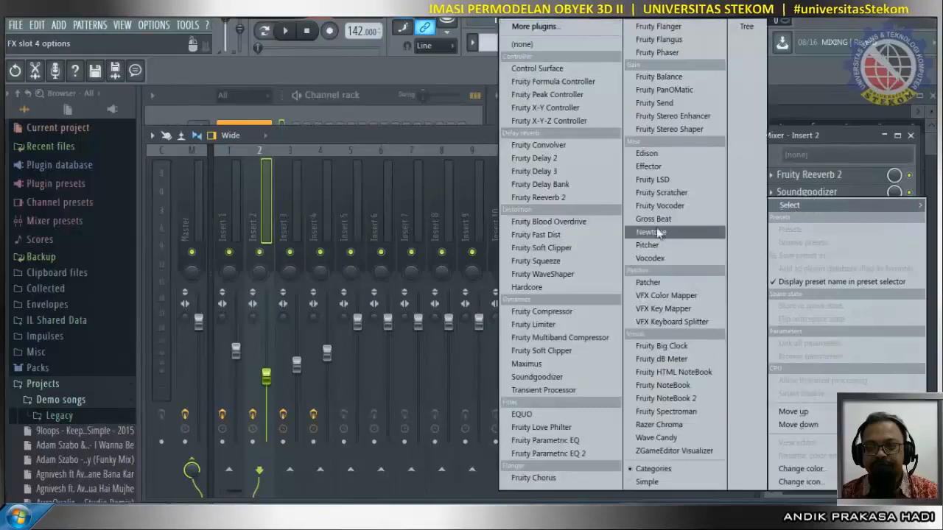
pyautogui.click(546, 324)
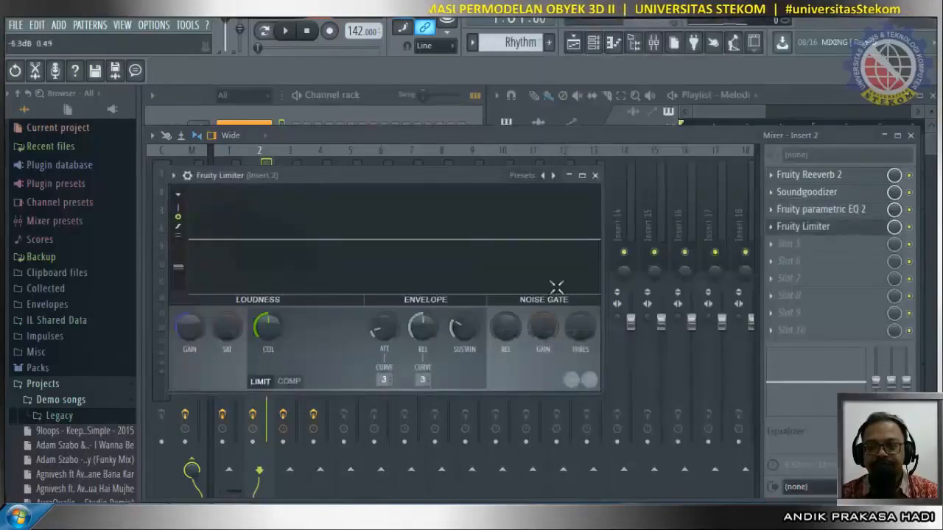
pyautogui.click(595, 175)
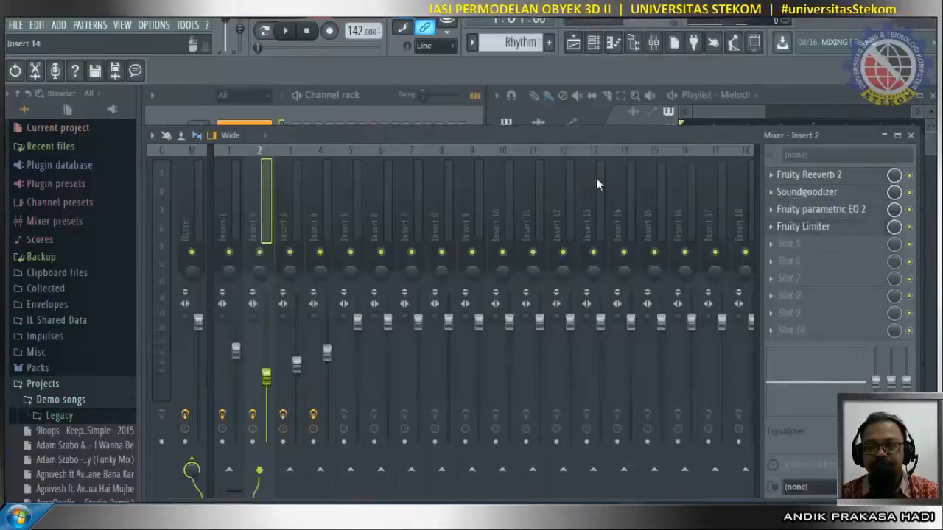
# Load Fruity Limiter into effect slot 3 of Insert 3 and close its plugin window.
pyautogui.click(295, 216)
pyautogui.click(815, 212)
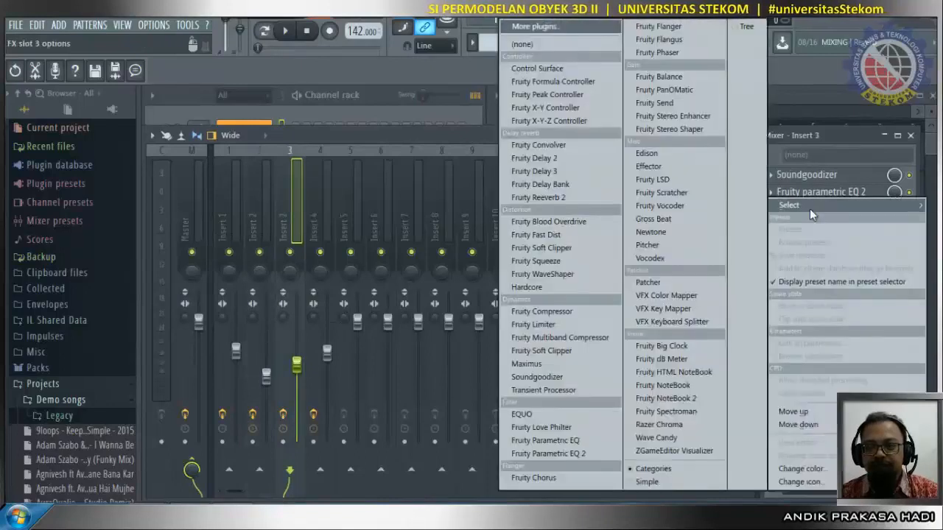
pyautogui.click(562, 323)
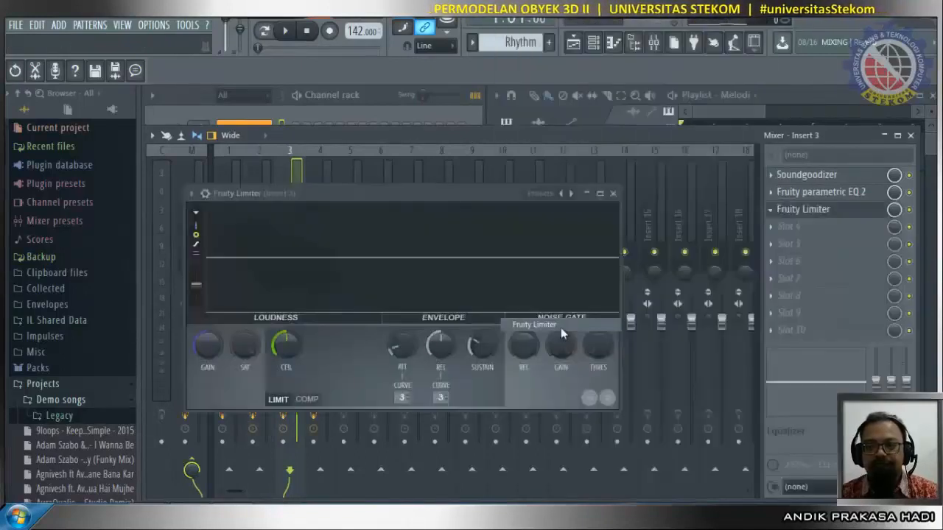
pyautogui.click(611, 194)
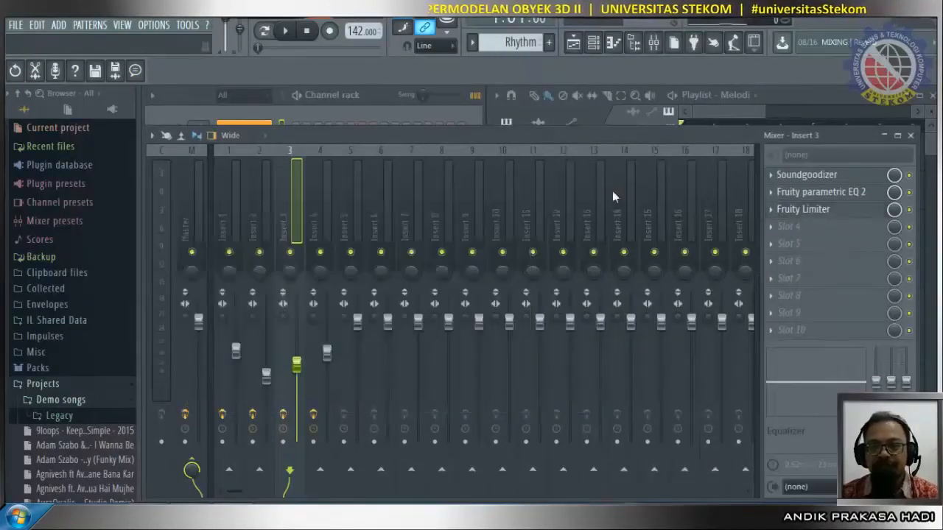
# Load Fruity Limiter into effect slot 2 of Insert 4 and close its plugin window.
pyautogui.click(331, 225)
pyautogui.click(801, 193)
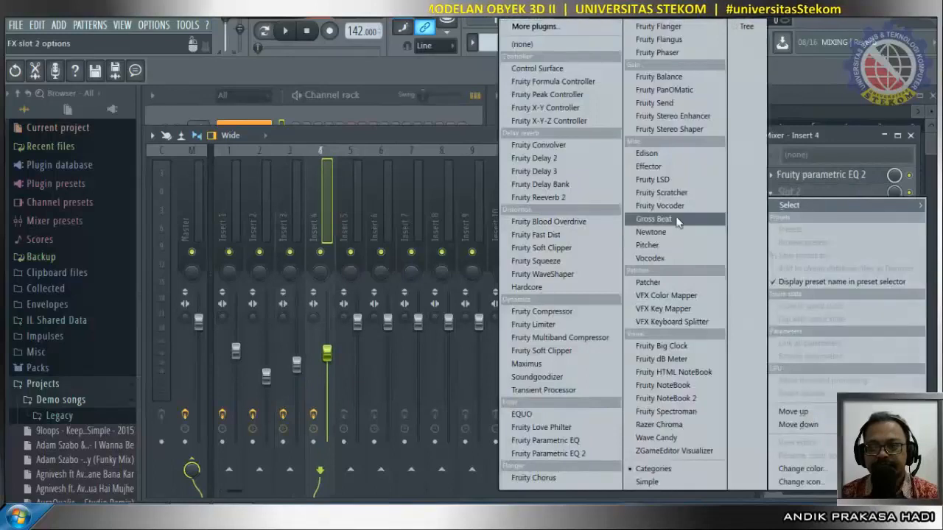
pyautogui.click(547, 324)
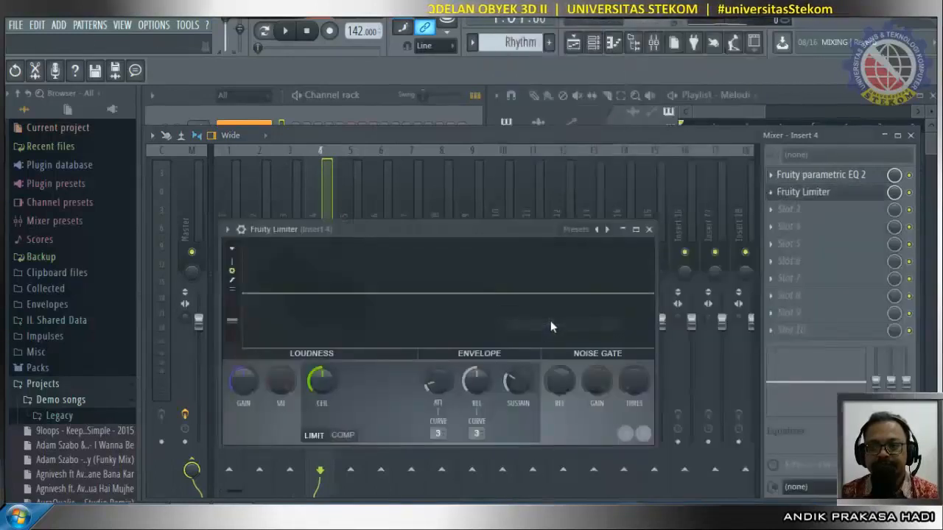
pyautogui.click(649, 230)
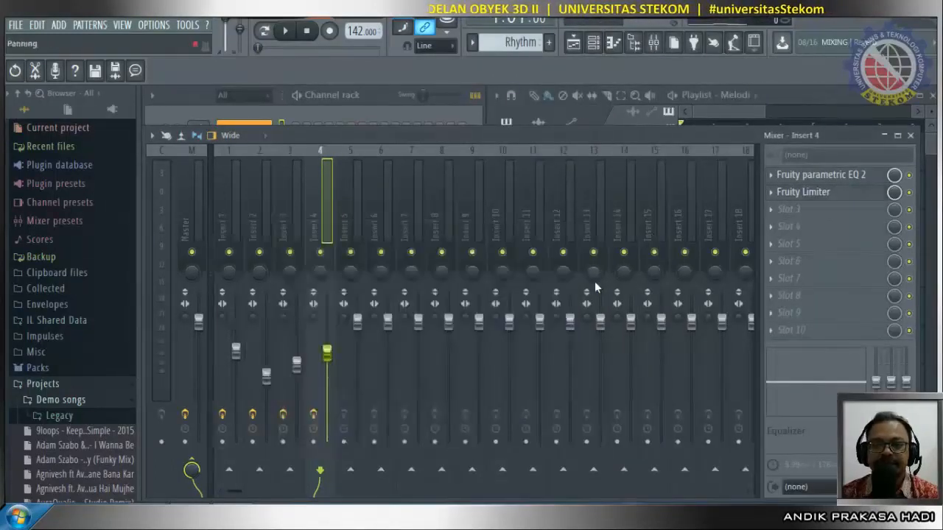
# Play the song, raise Insert 1's volume slightly while listening, and stop playback.
pyautogui.click(287, 34)
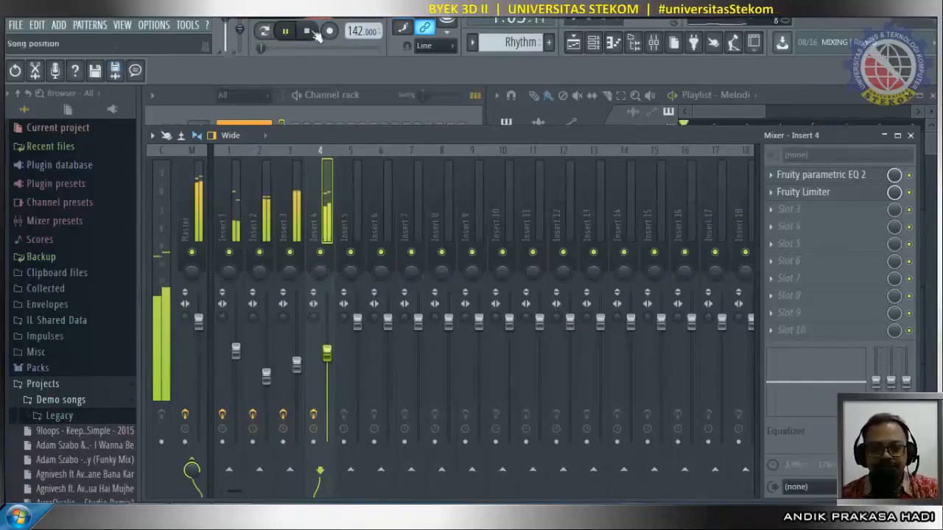
pyautogui.click(237, 351)
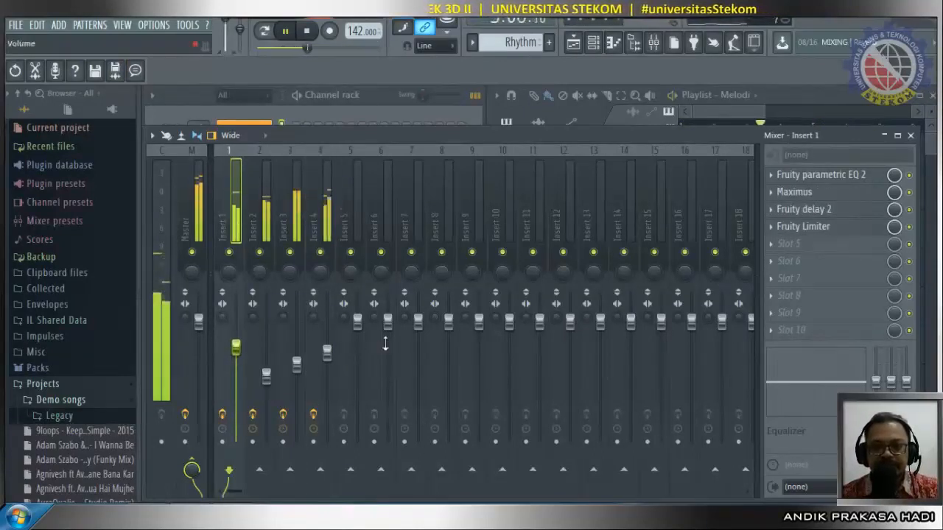
pyautogui.click(312, 35)
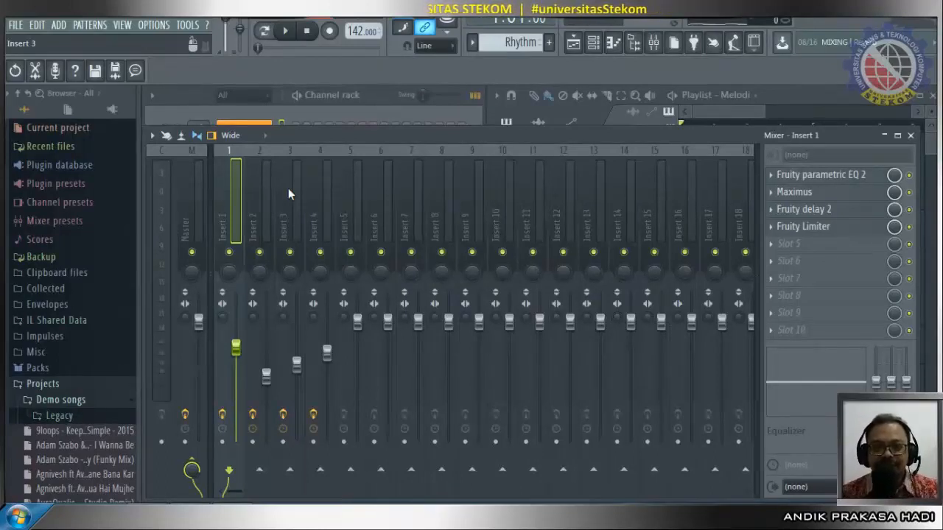
# Return to the channel rack and playlist and try routing Dream bell to mixer track 2 and Realistic to track 1.
pyautogui.click(930, 97)
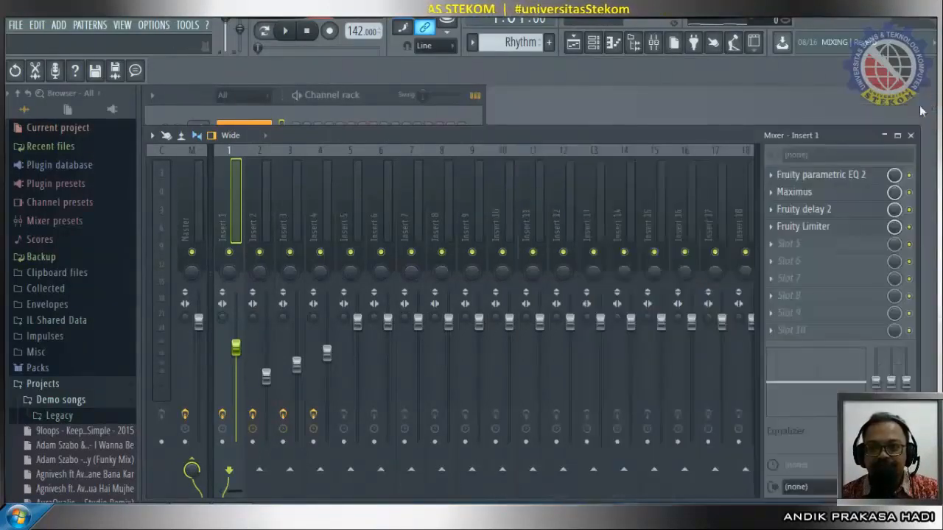
pyautogui.click(920, 136)
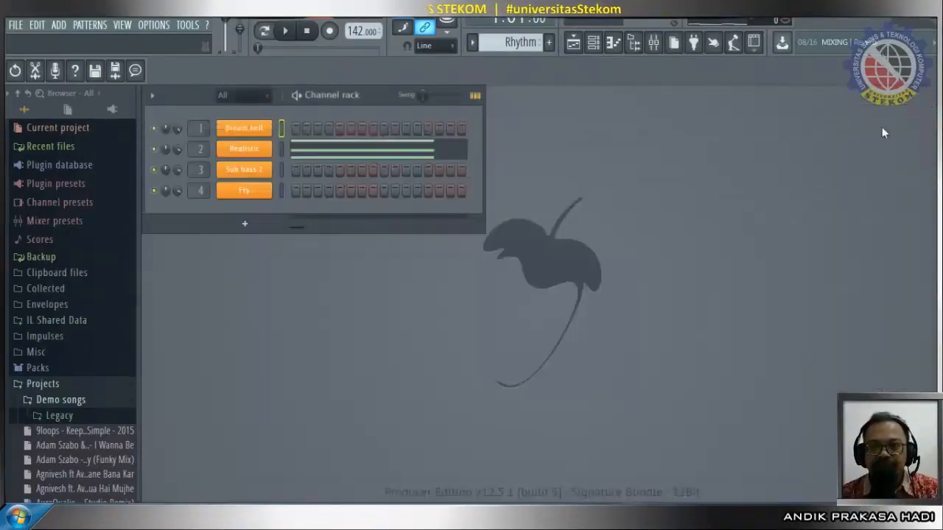
pyautogui.click(593, 43)
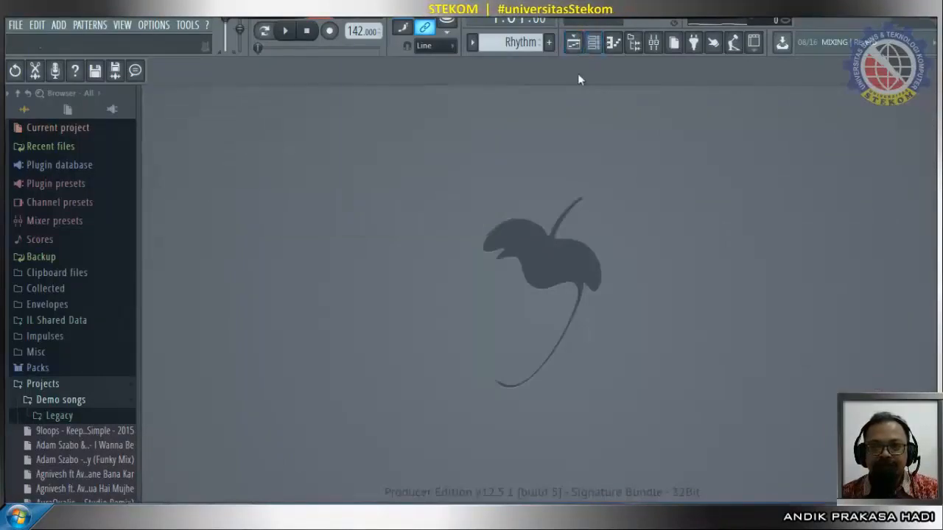
pyautogui.click(594, 43)
pyautogui.click(585, 47)
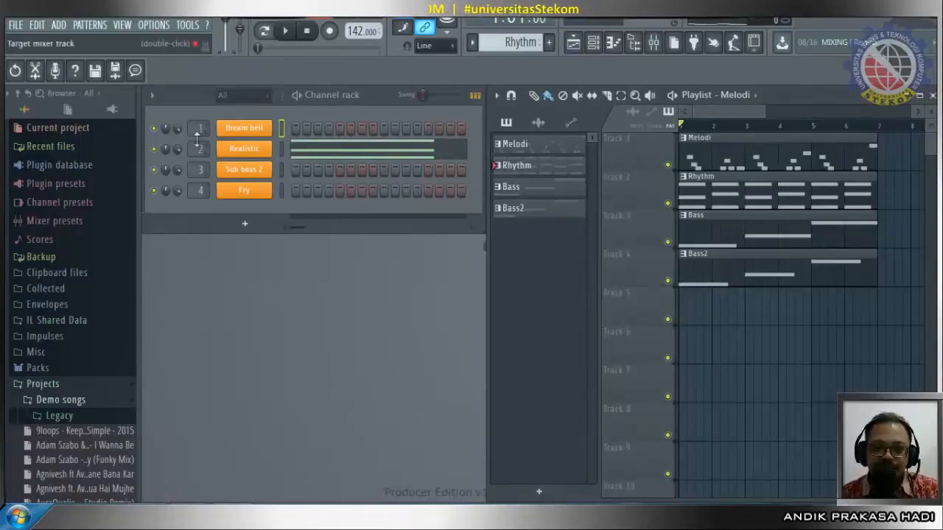
pyautogui.scroll(-1, 201, 130)
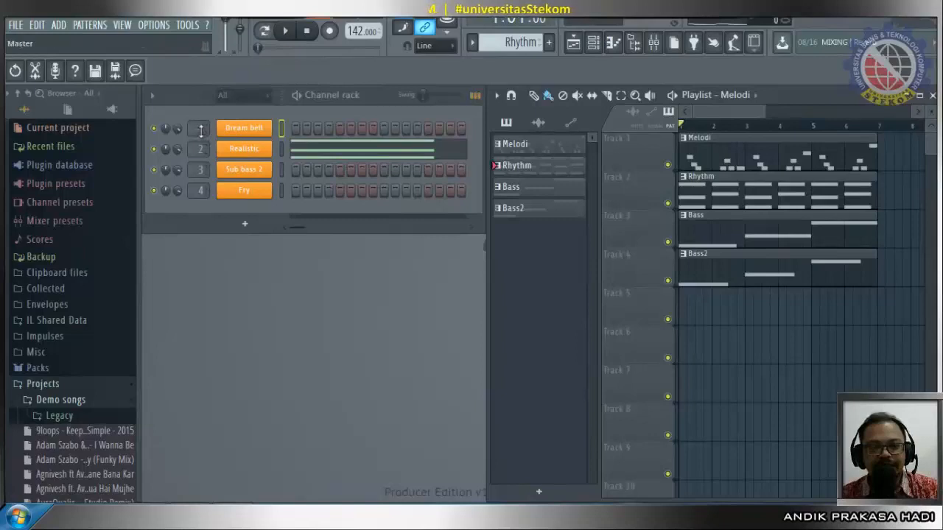
pyautogui.scroll(2, 208, 129)
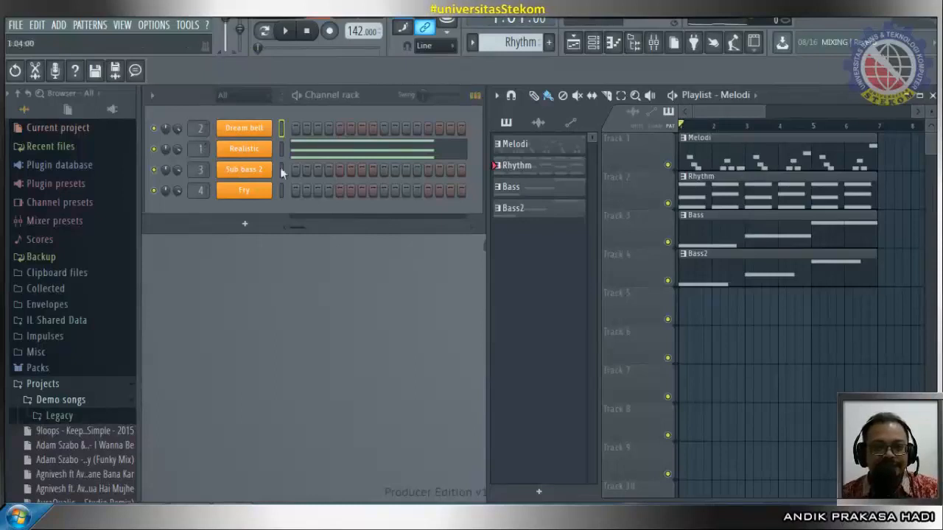
# Reopen the mixer, play the song and unmute Inserts 1, 3 and 4.
pyautogui.click(654, 43)
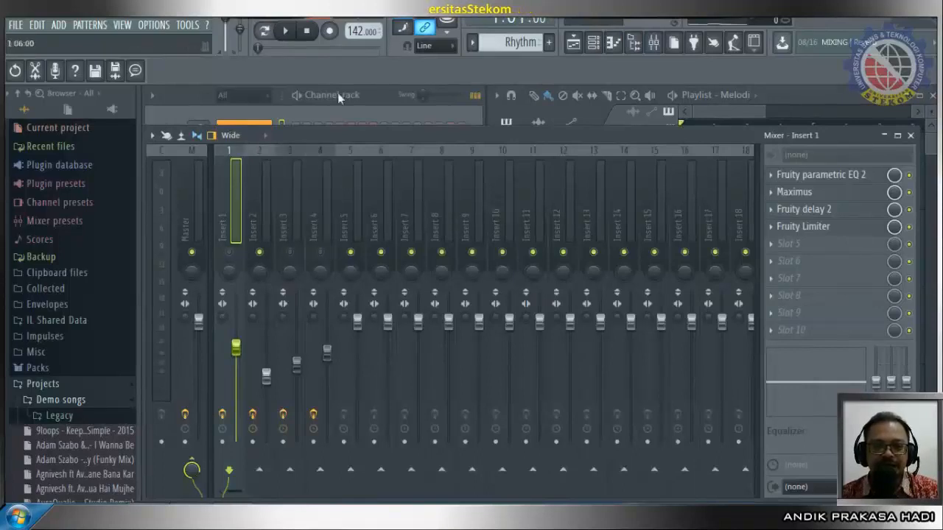
pyautogui.click(293, 38)
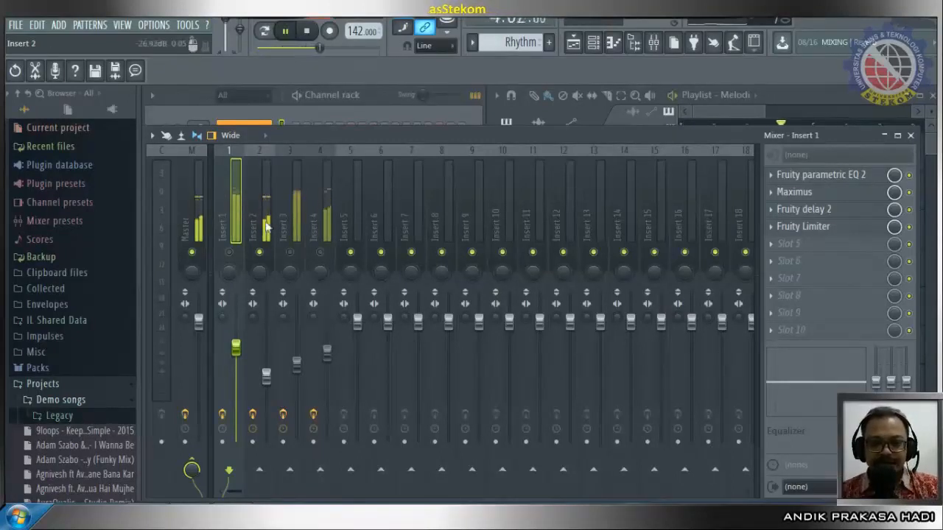
pyautogui.click(229, 253)
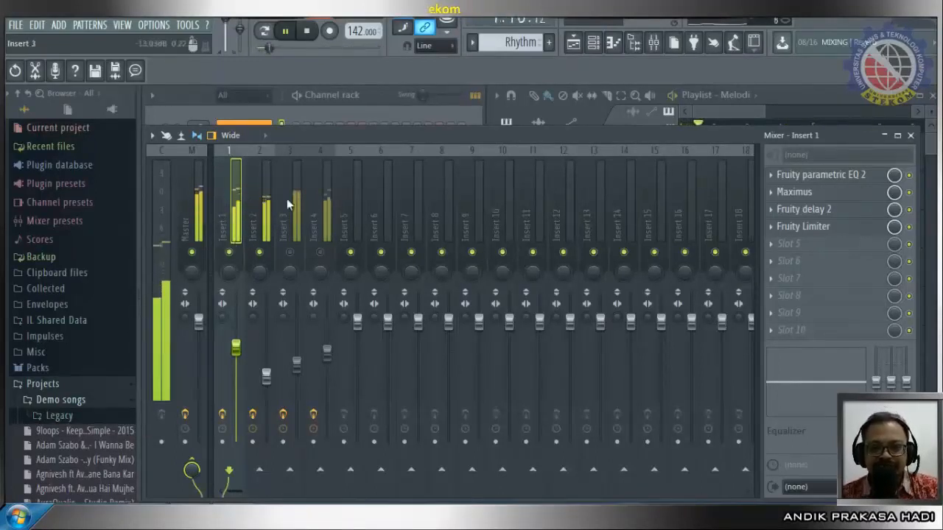
pyautogui.click(289, 254)
pyautogui.click(319, 253)
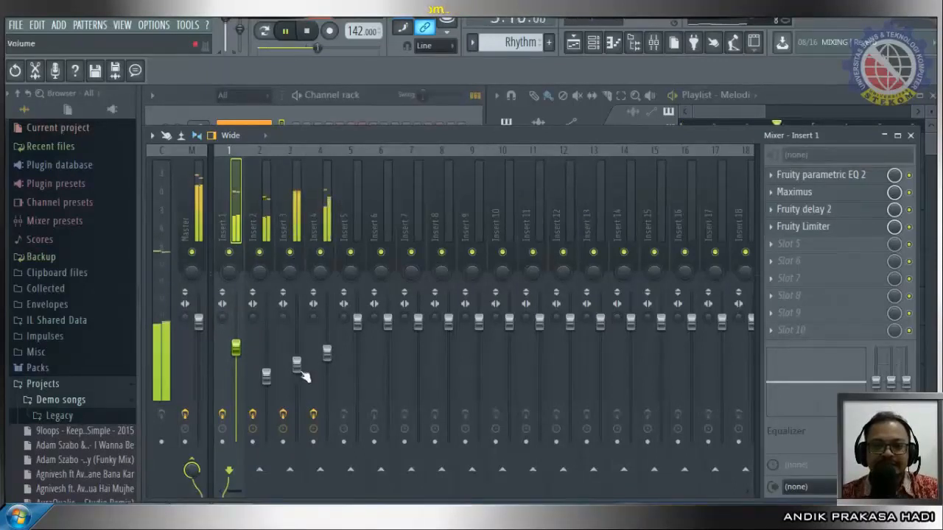
# Raise Insert 2's volume slightly during playback and close the mixer.
pyautogui.click(266, 377)
pyautogui.moveTo(266, 377)
pyautogui.mouseDown()
pyautogui.moveTo(266, 369)
pyautogui.moveTo(267, 377)
pyautogui.mouseUp()
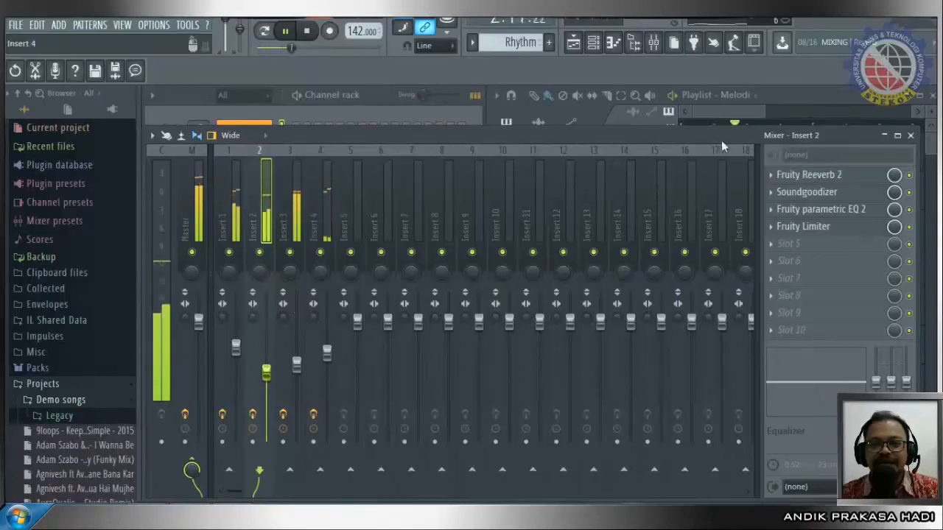
pyautogui.click(910, 135)
# Pause the song, resume playback to listen to the finished mix, and stop it.
pyautogui.click(286, 32)
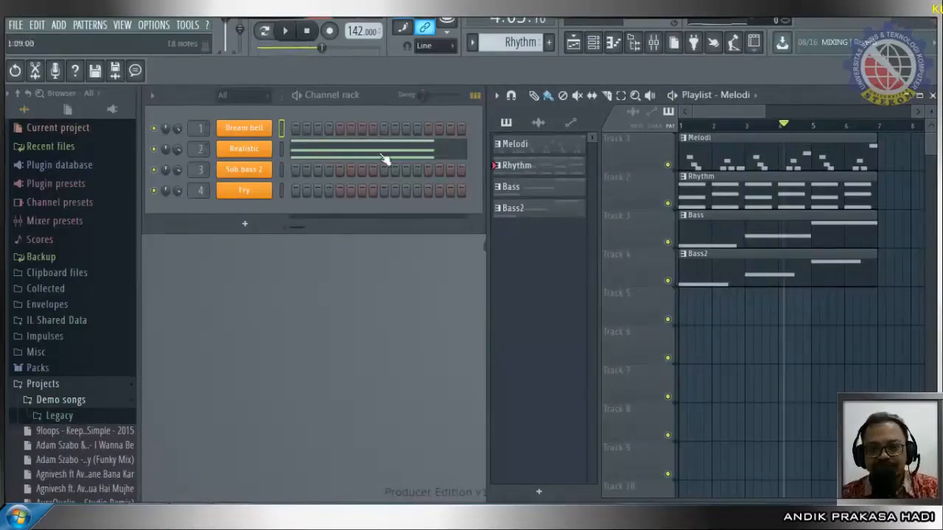
pyautogui.click(288, 42)
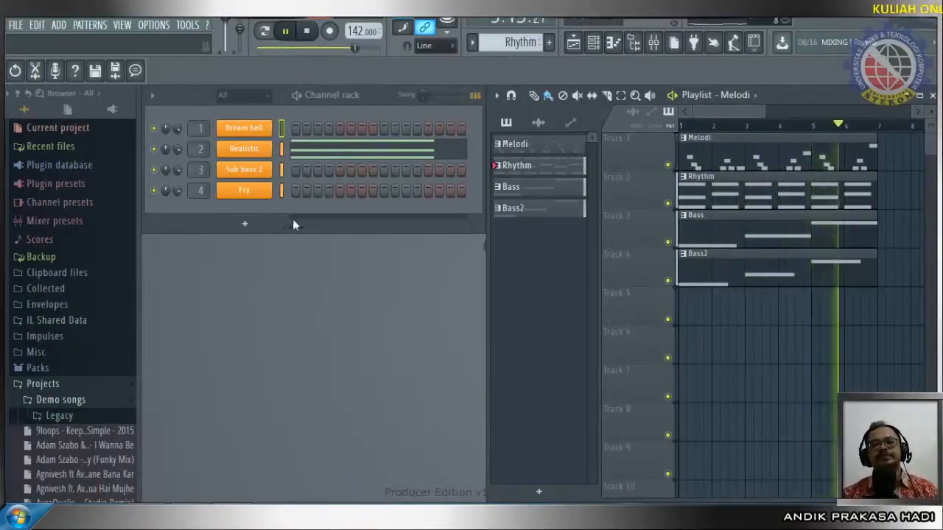
pyautogui.click(308, 31)
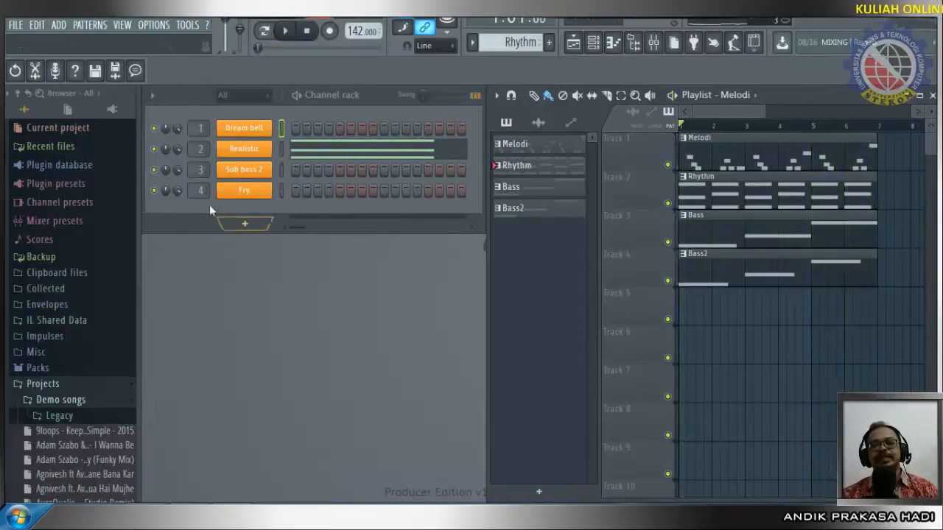
# Reset the channel volume of Dream bell, Realistic, Sub bass 2 and Fry to the default.
pyautogui.click(178, 130)
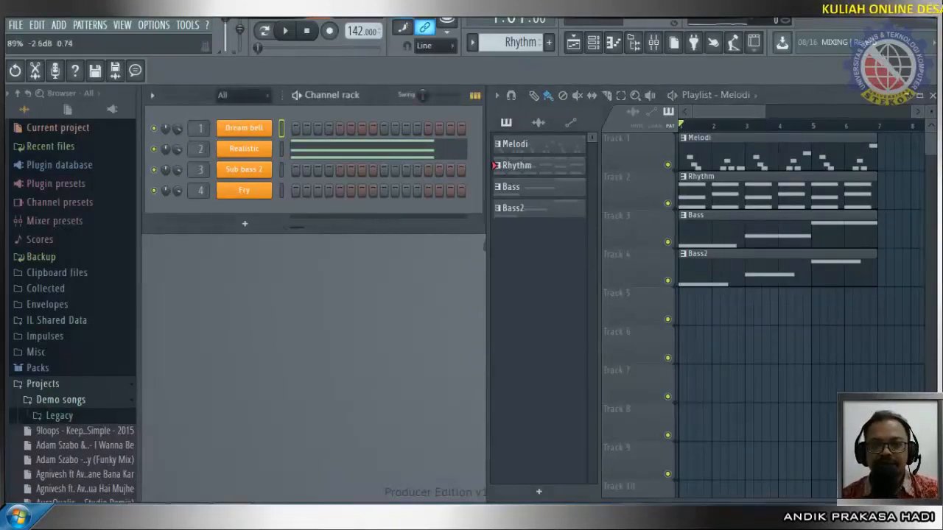
pyautogui.rightClick(181, 129)
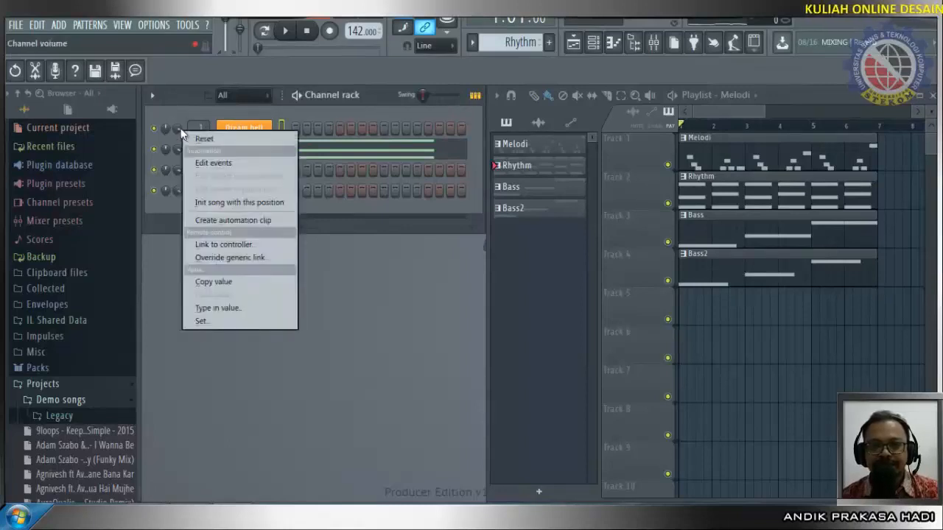
pyautogui.click(200, 142)
pyautogui.rightClick(177, 149)
pyautogui.click(207, 165)
pyautogui.rightClick(179, 171)
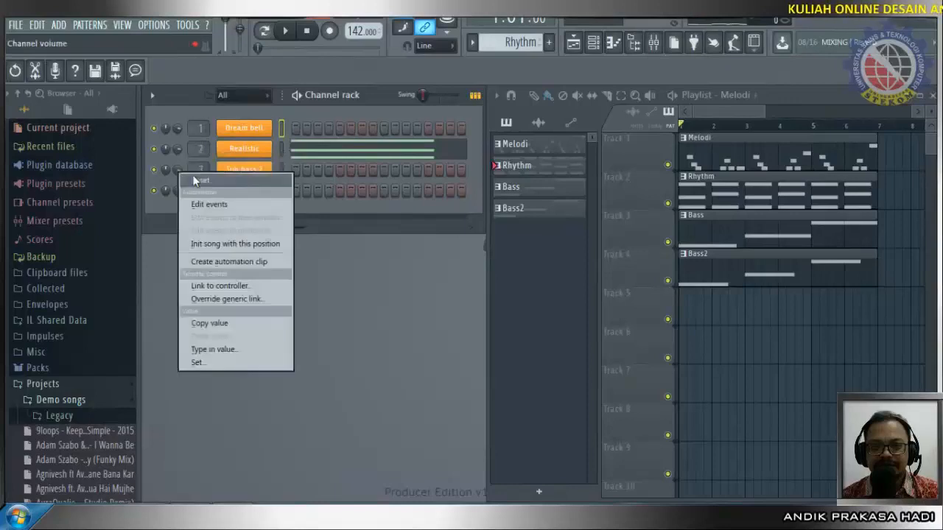
pyautogui.click(206, 179)
pyautogui.rightClick(179, 192)
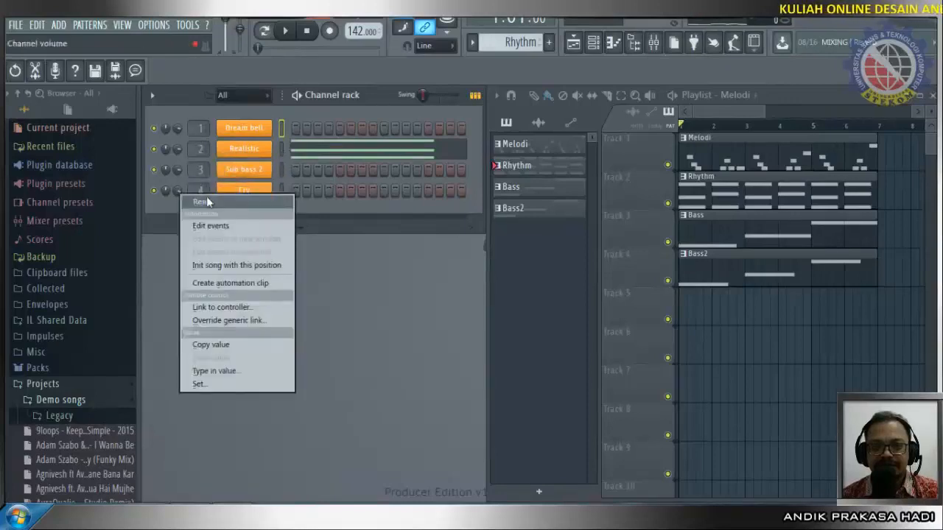
pyautogui.click(206, 202)
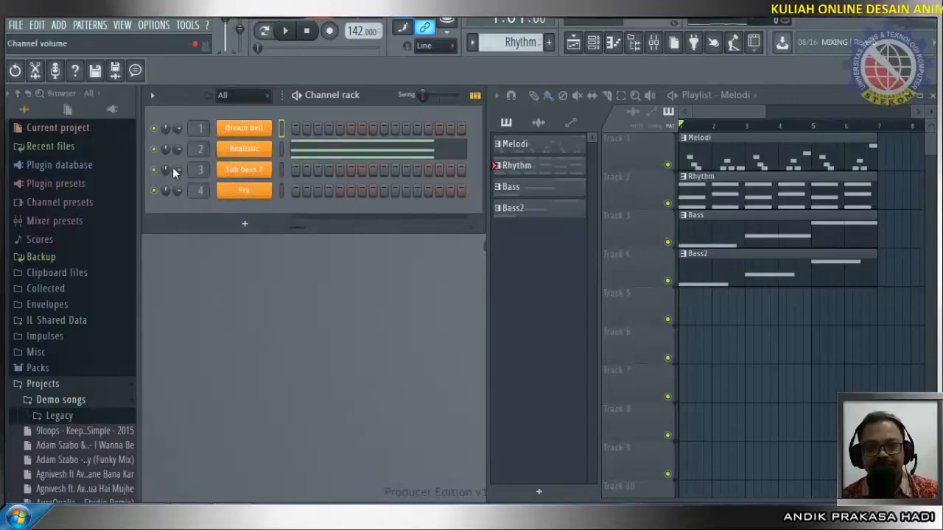
# During playback, raise Insert 1's volume slightly and lower Insert 2 and Insert 3, the latter to about -9.1 dB, then close the mixer and stop.
pyautogui.click(287, 31)
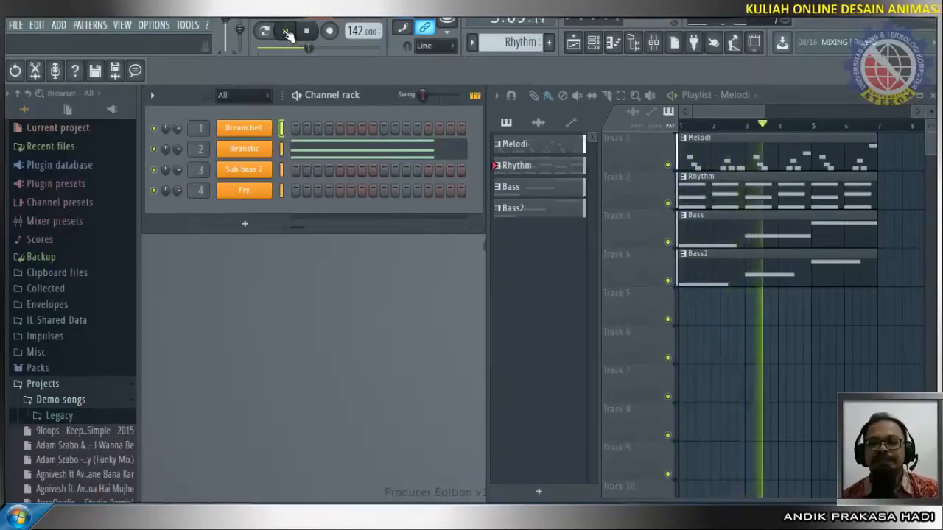
pyautogui.click(653, 42)
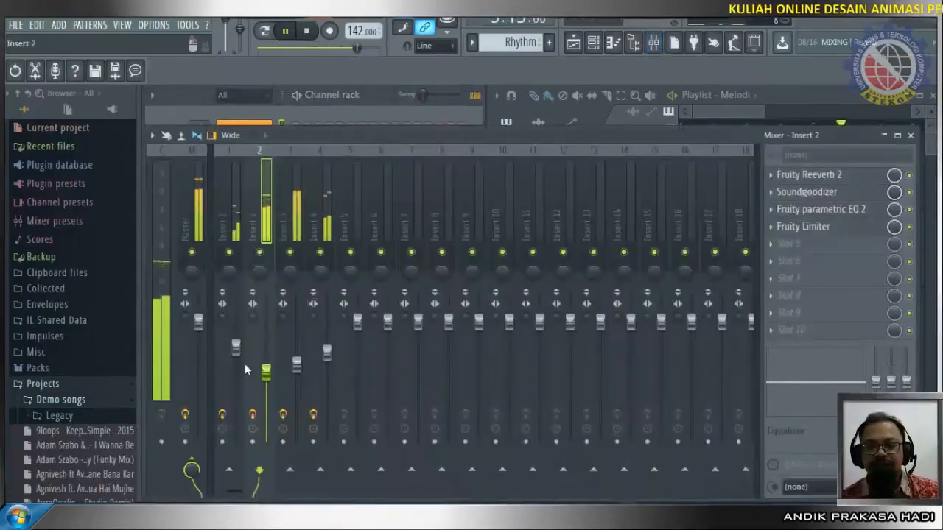
pyautogui.click(235, 346)
pyautogui.moveTo(235, 341); pyautogui.dragTo(235, 344)
pyautogui.moveTo(266, 372); pyautogui.dragTo(266, 379)
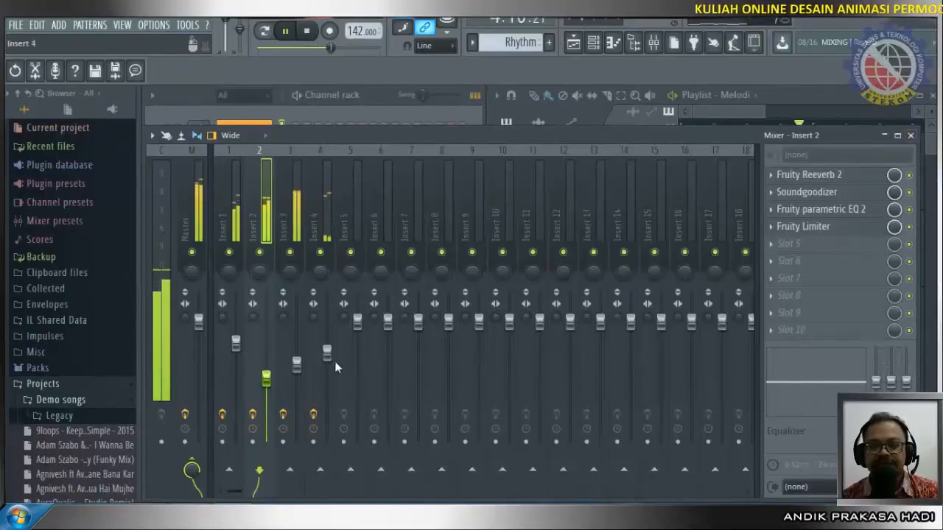
pyautogui.moveTo(296, 363); pyautogui.dragTo(296, 366)
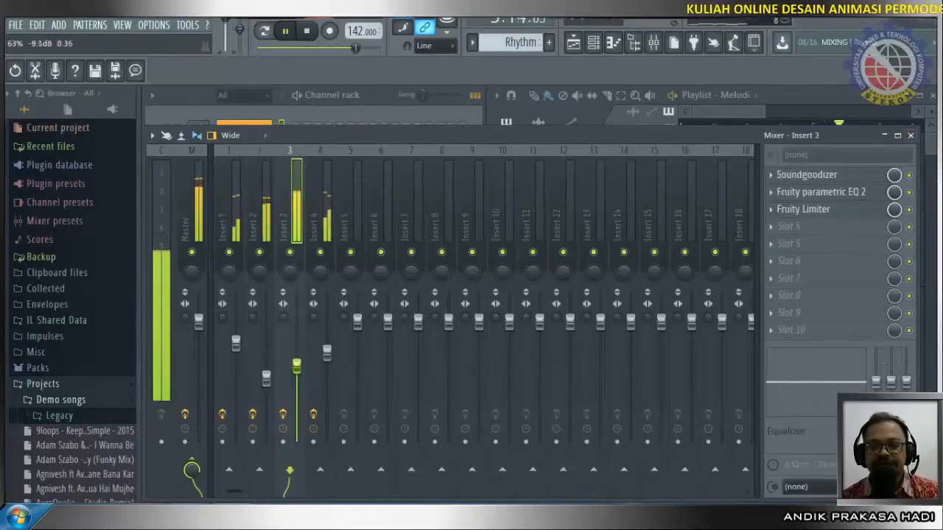
pyautogui.click(911, 136)
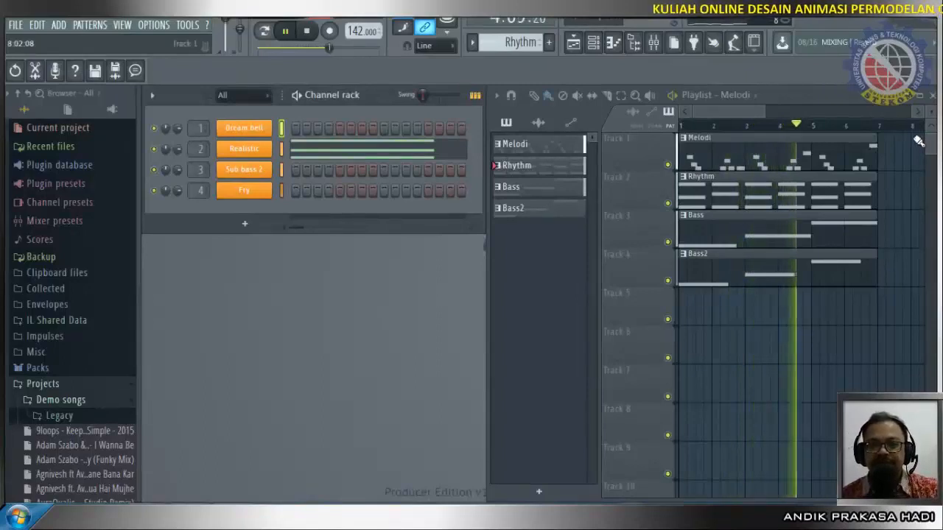
pyautogui.click(307, 38)
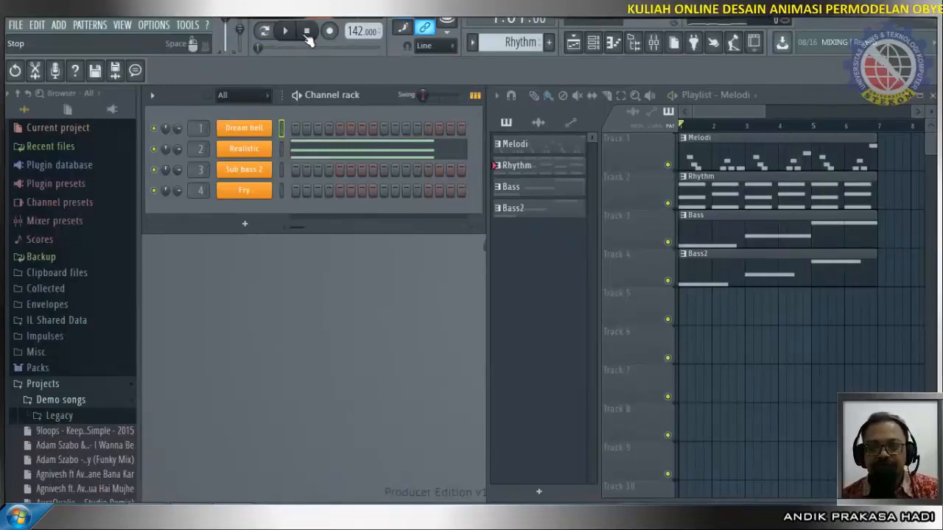
pyautogui.click(15, 25)
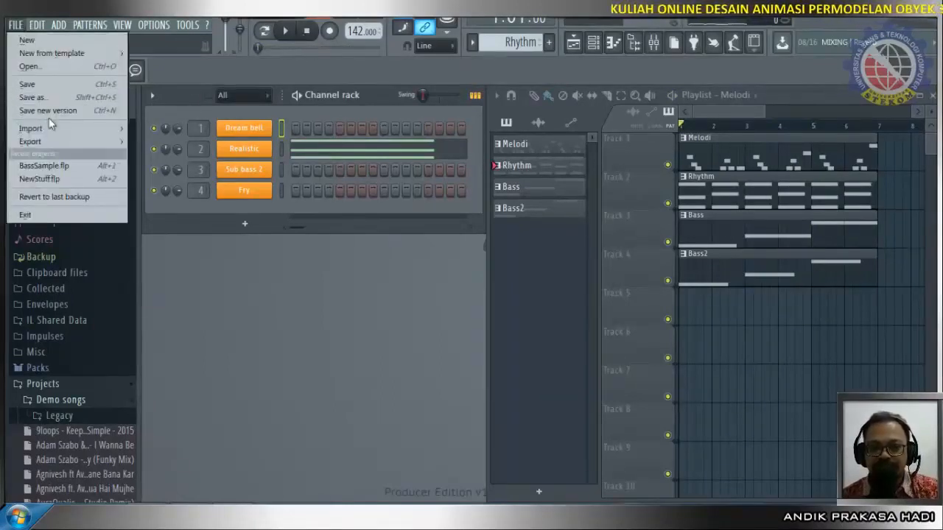
pyautogui.moveTo(58, 139)
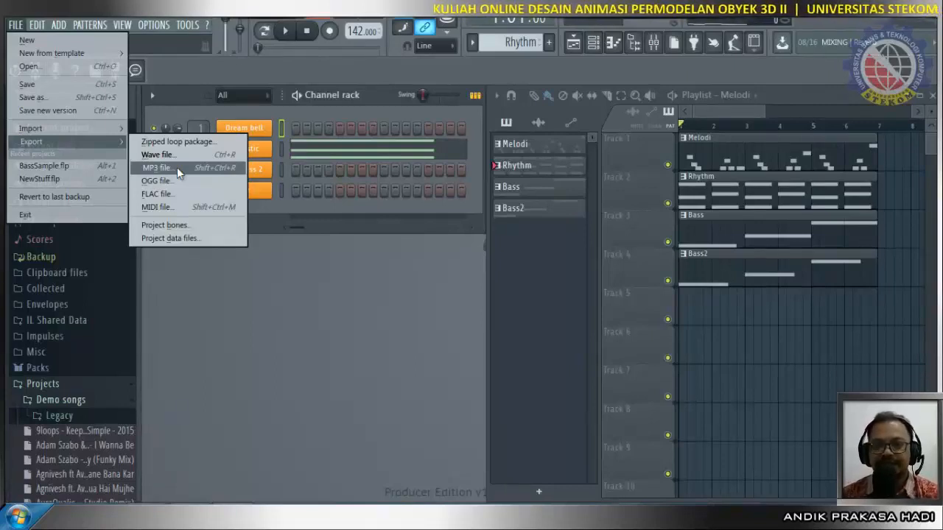
pyautogui.click(304, 61)
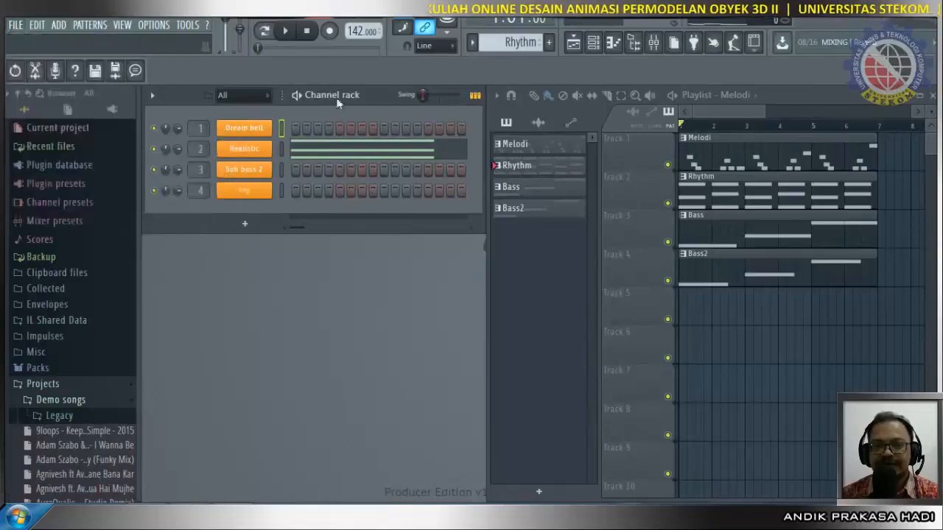
# Reopen the mixer and fine-tune the faders of Inserts 1 to 4, lowering Insert 1 and raising Inserts 3 and 4 slightly.
pyautogui.click(655, 43)
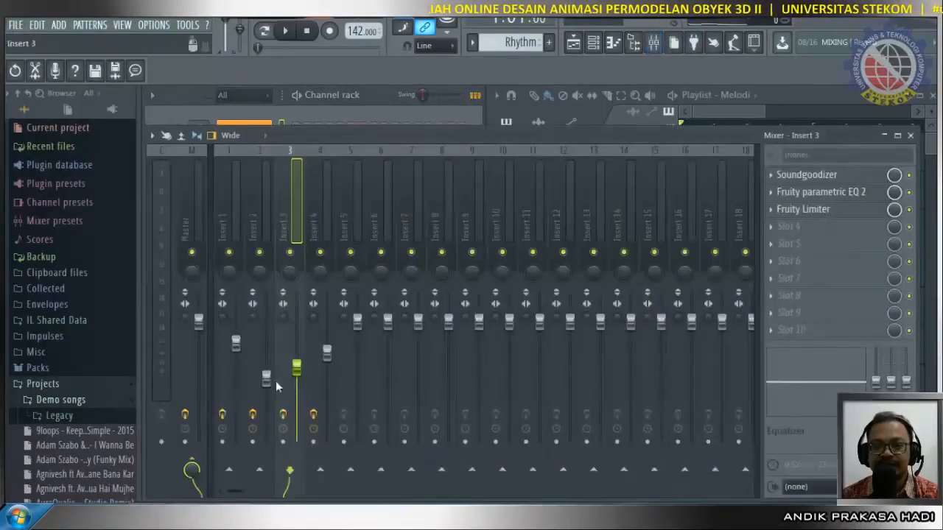
pyautogui.click(236, 343)
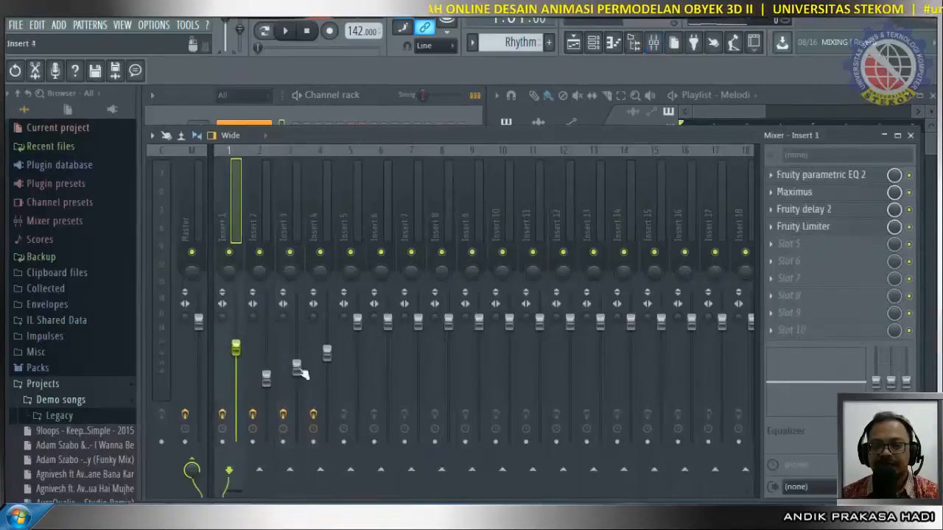
pyautogui.click(328, 356)
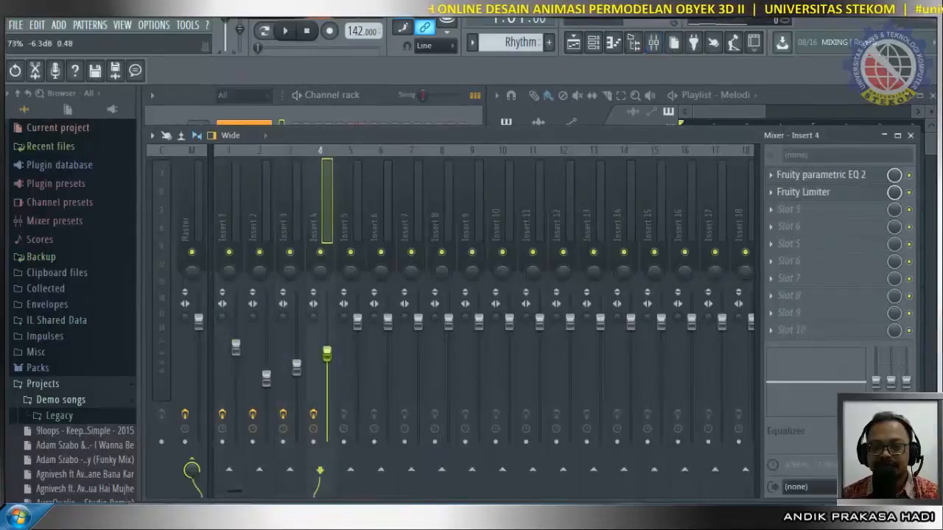
pyautogui.click(296, 365)
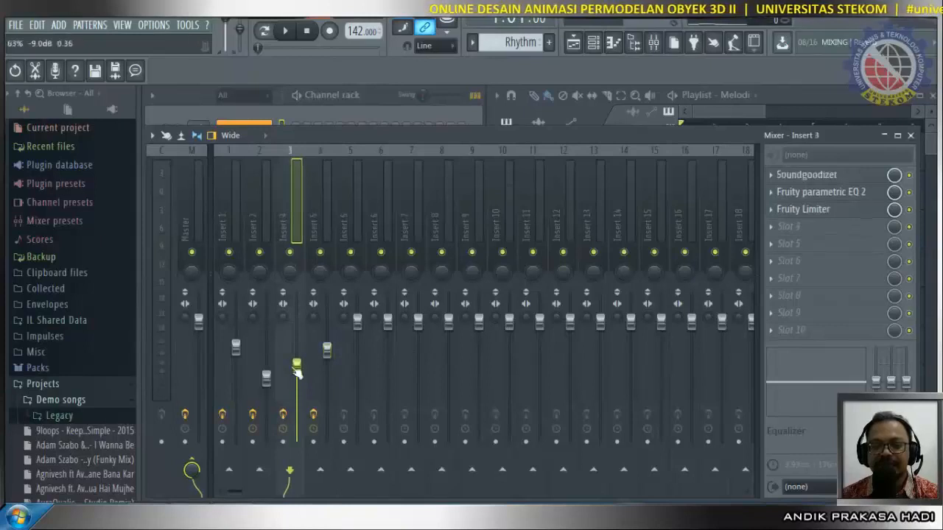
pyautogui.click(266, 378)
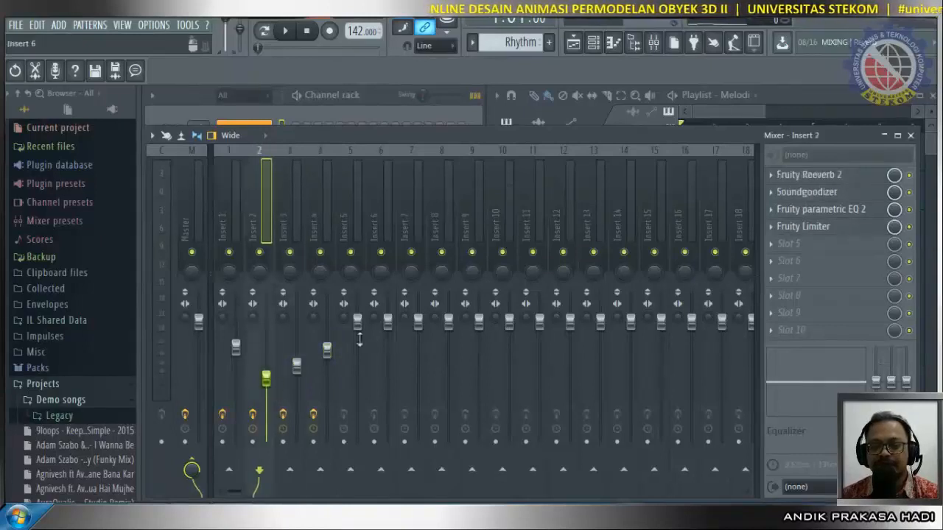
pyautogui.click(237, 347)
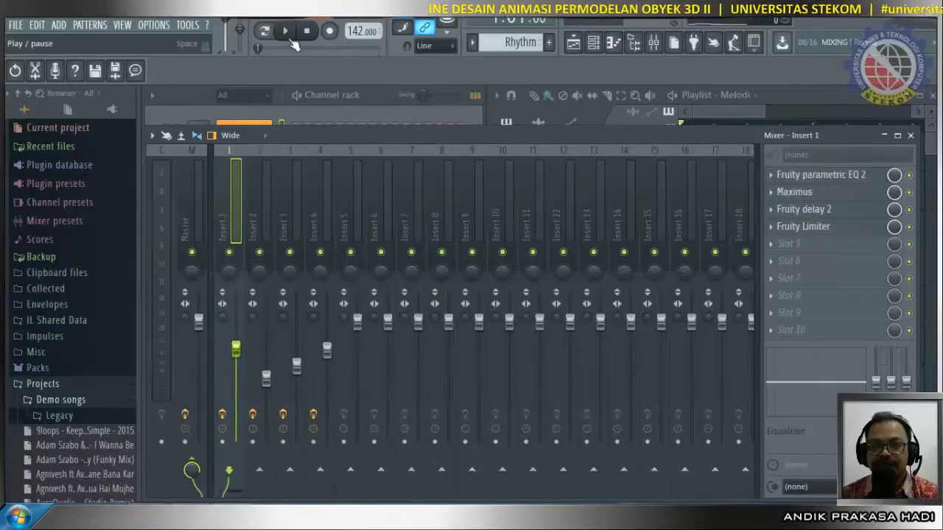
# Play the song, lower Insert 2's volume slightly, touch up Insert 3's fader, and stop playback.
pyautogui.click(285, 32)
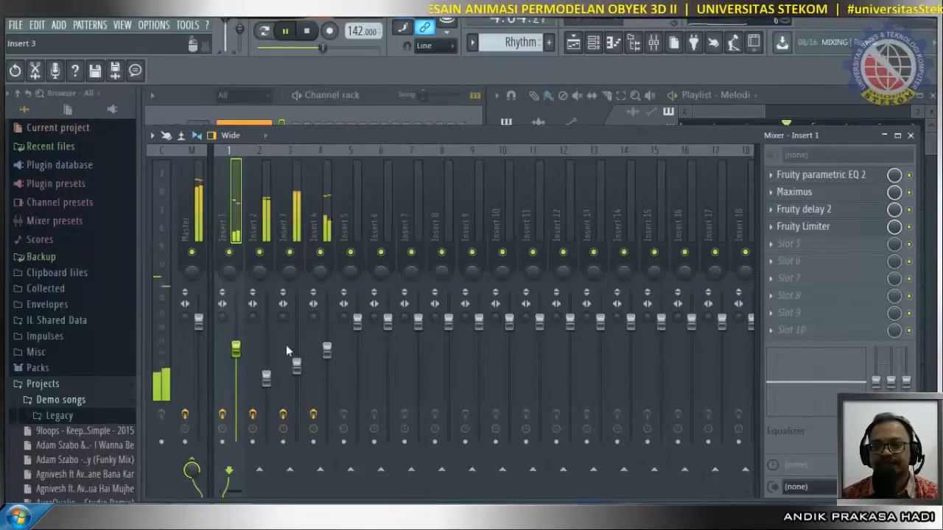
pyautogui.moveTo(267, 378); pyautogui.dragTo(269, 385)
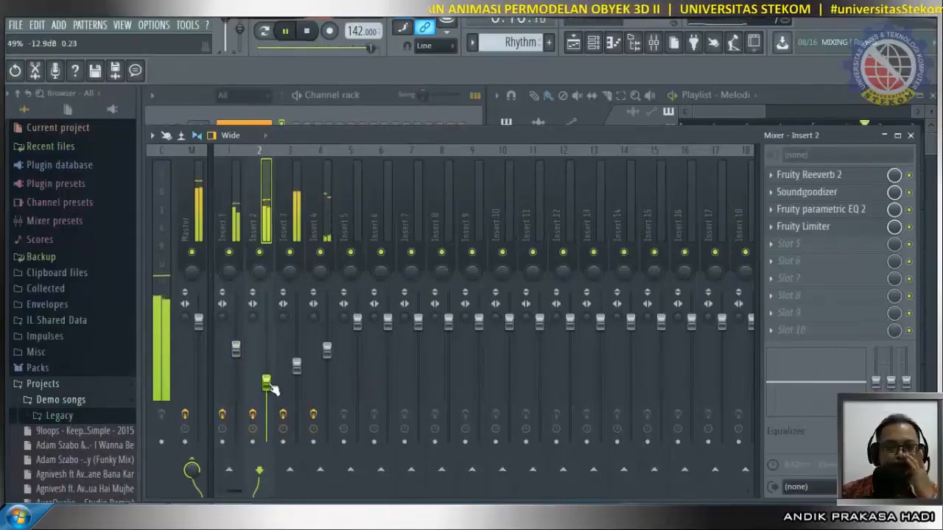
pyautogui.moveTo(271, 389); pyautogui.dragTo(297, 376)
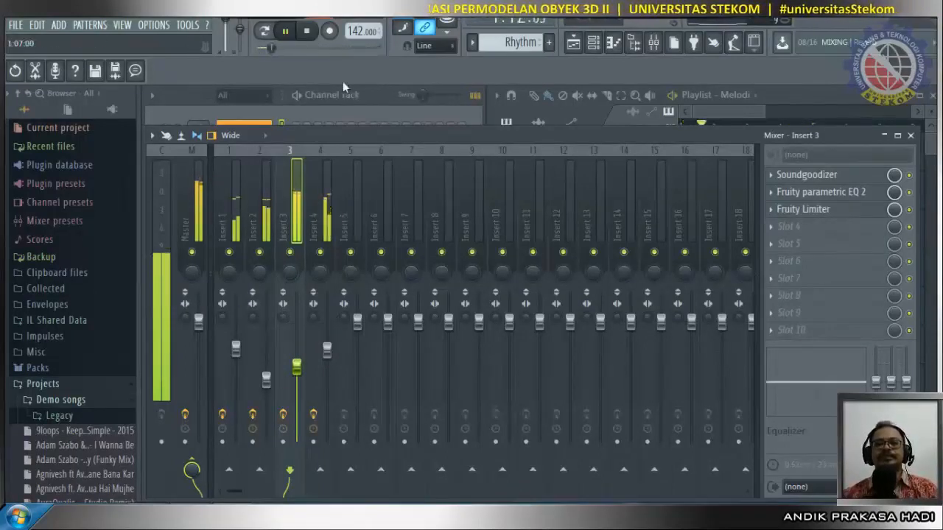
pyautogui.click(308, 33)
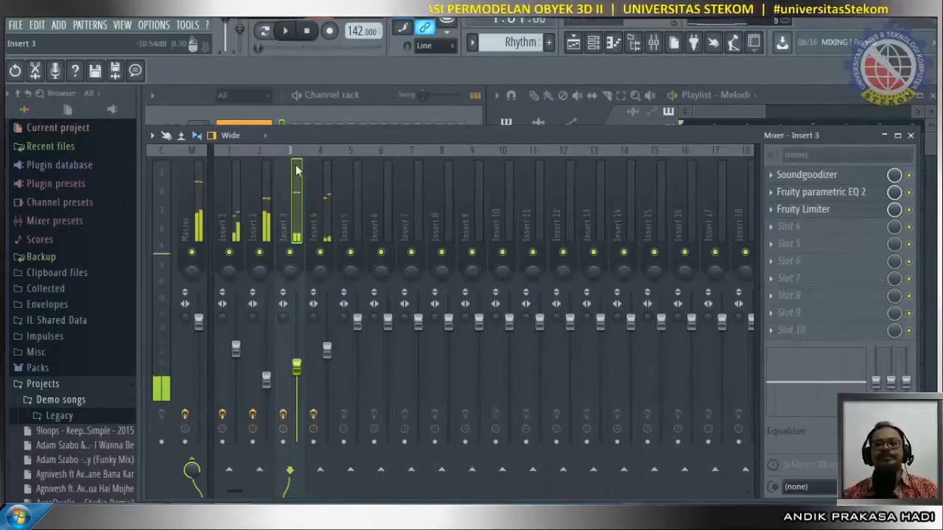
# Lower Insert 2's volume a little further, fine-tune it while listening to the song, and stop playback.
pyautogui.click(266, 380)
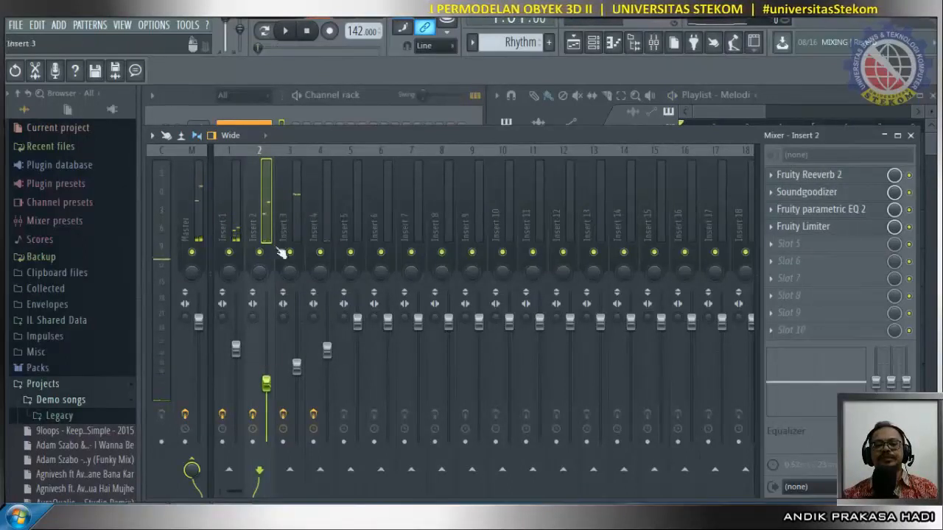
pyautogui.click(286, 34)
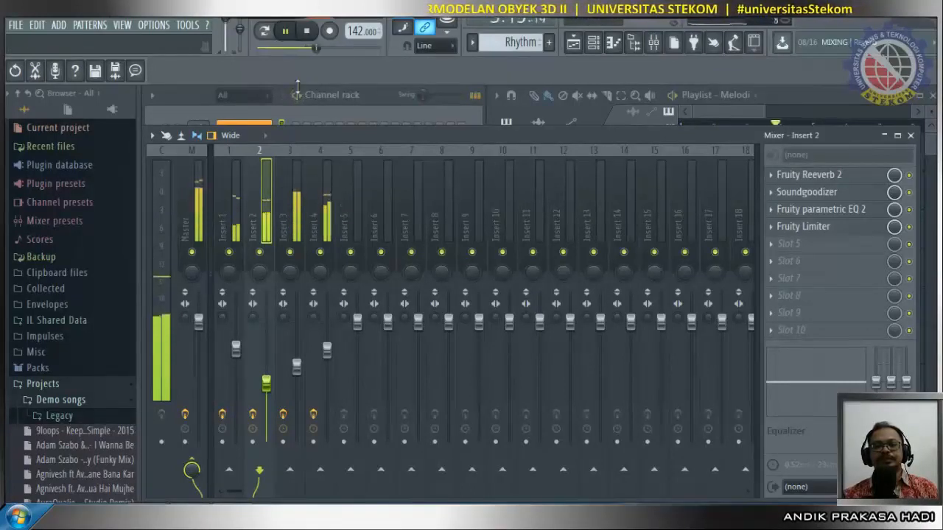
pyautogui.moveTo(268, 385); pyautogui.dragTo(267, 383)
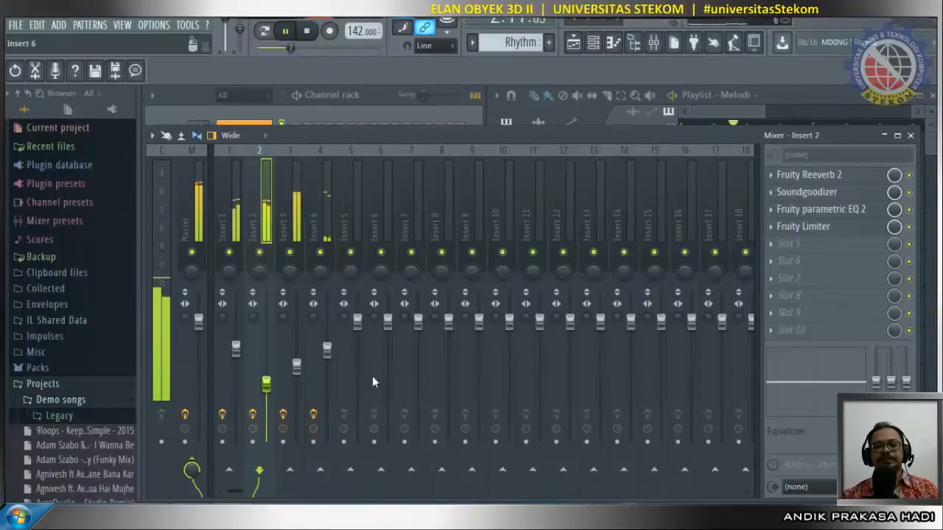
pyautogui.click(307, 33)
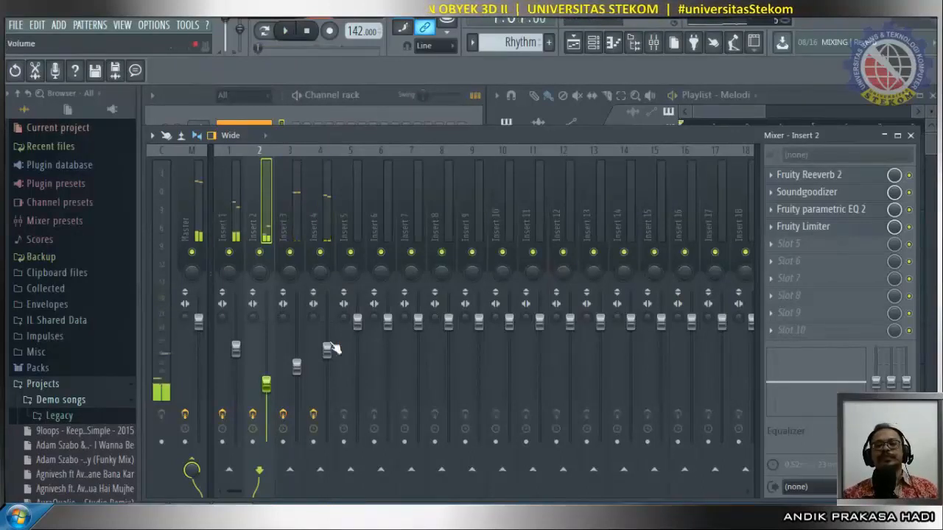
# Lower Insert 4 to about -6.3 dB and Insert 3 to about -10.1 dB, and audition the song briefly.
pyautogui.click(329, 355)
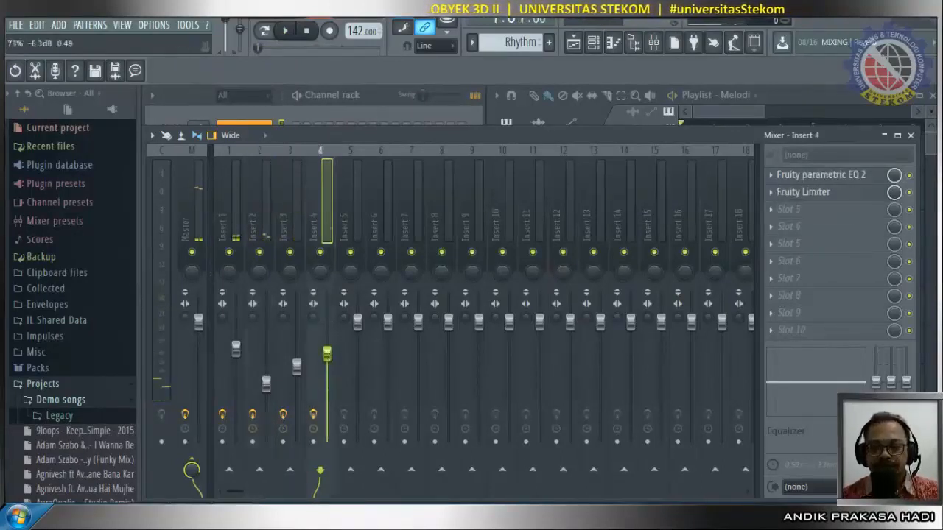
pyautogui.moveTo(296, 374); pyautogui.dragTo(296, 379)
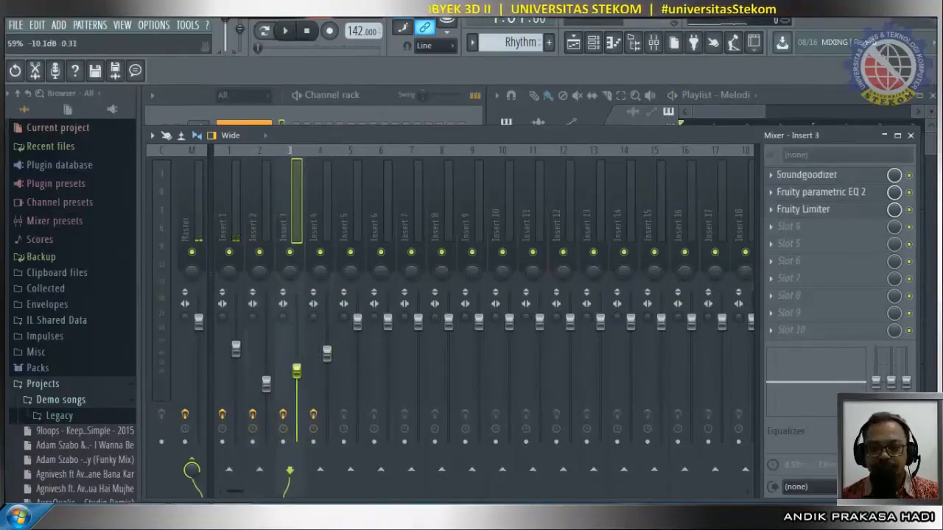
pyautogui.click(287, 33)
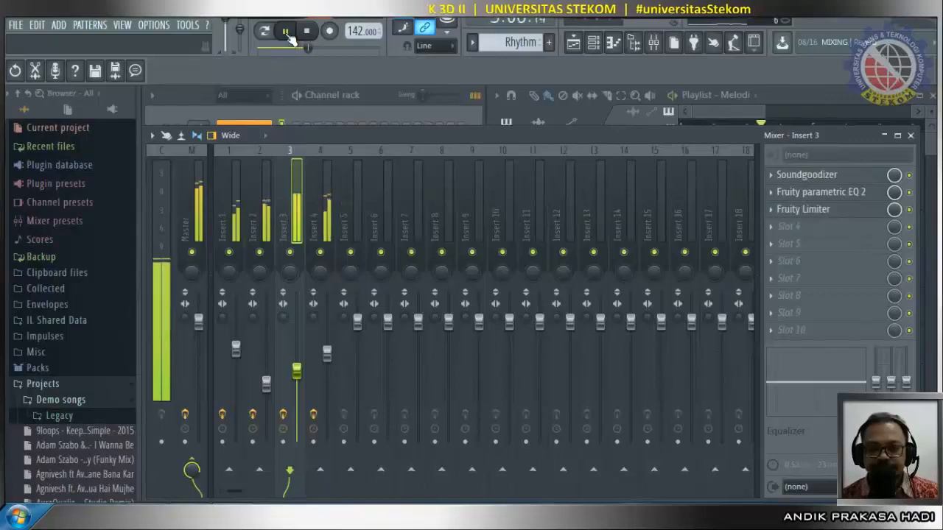
pyautogui.click(307, 30)
# Export the full song as an MP3 file named BassSample in the Documents library and start the rendering.
pyautogui.click(11, 25)
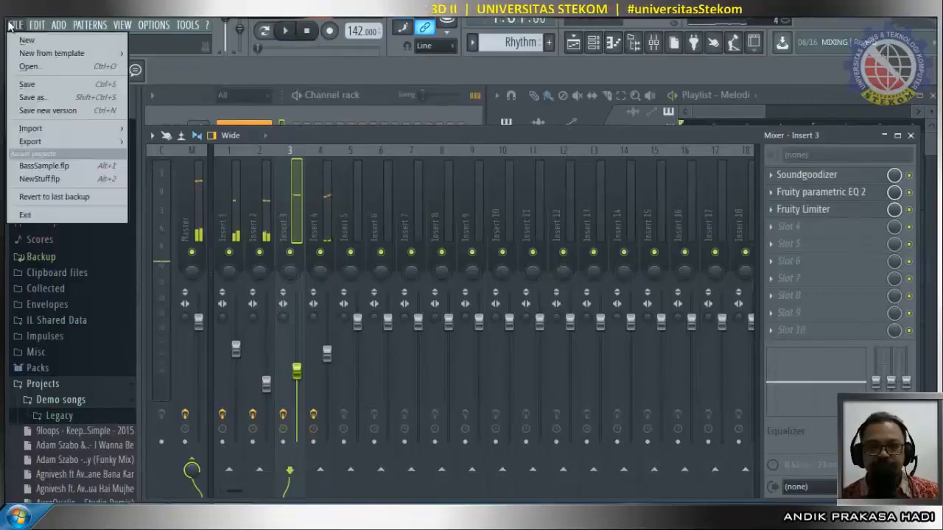
pyautogui.moveTo(68, 141)
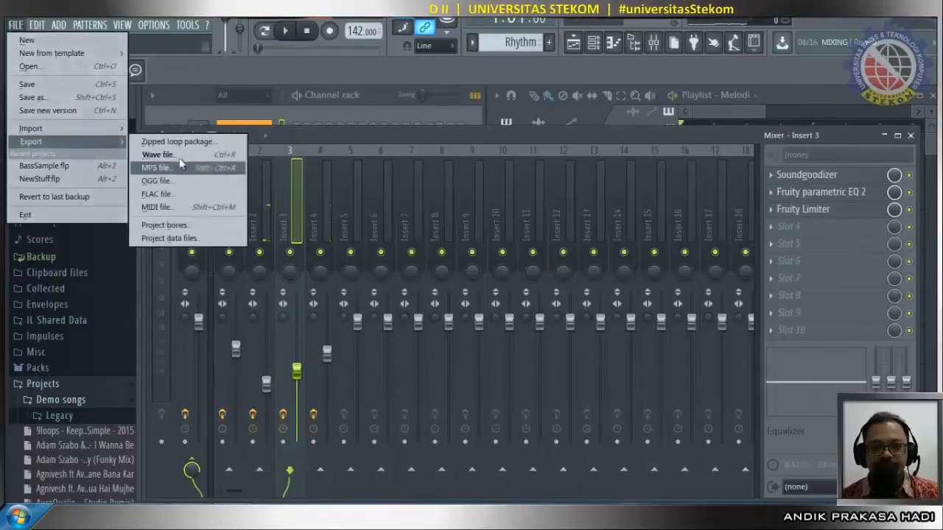
pyautogui.click(174, 169)
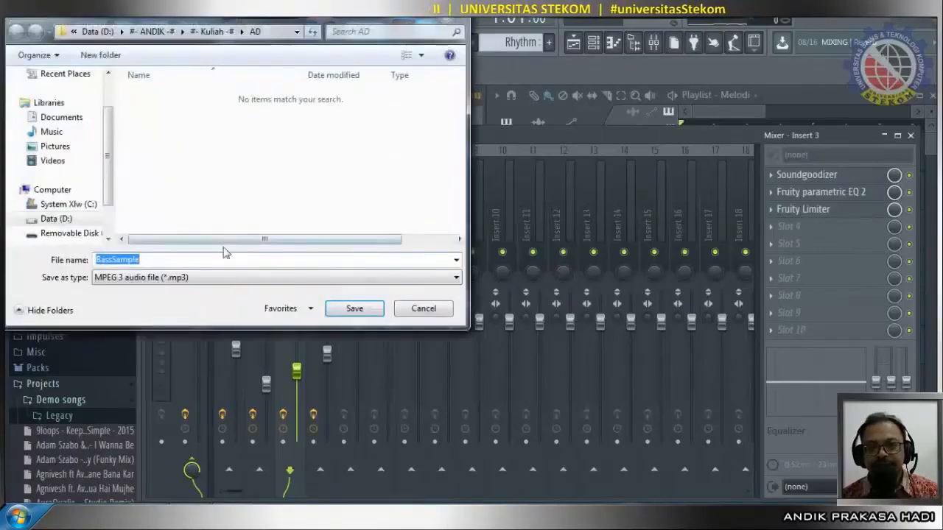
pyautogui.click(82, 121)
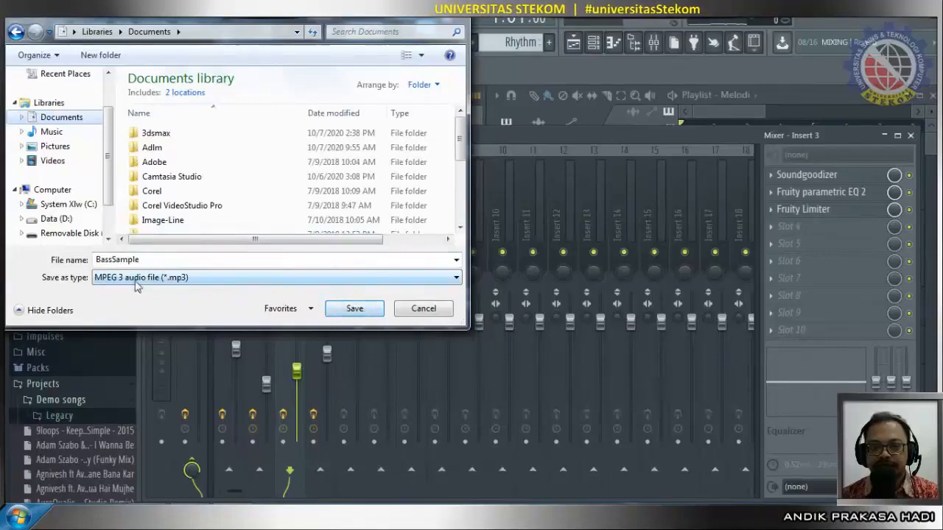
pyautogui.click(354, 308)
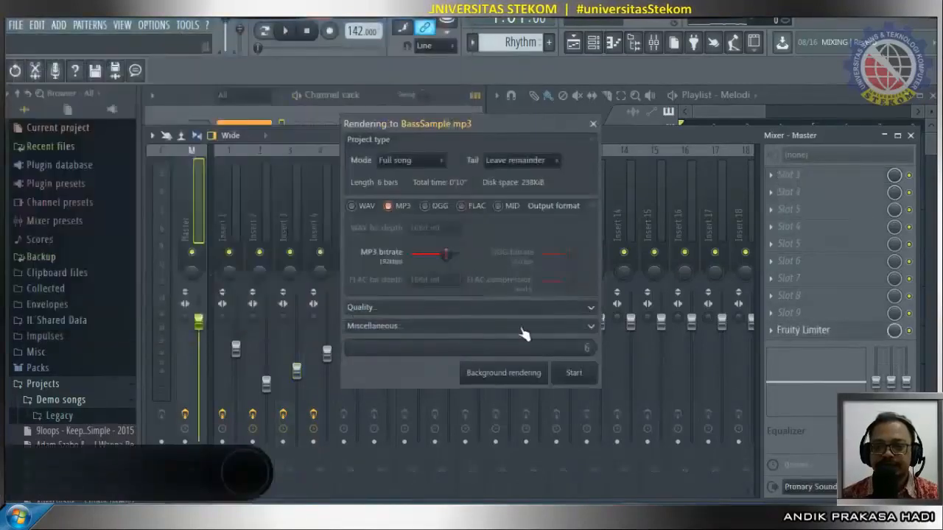
pyautogui.click(581, 380)
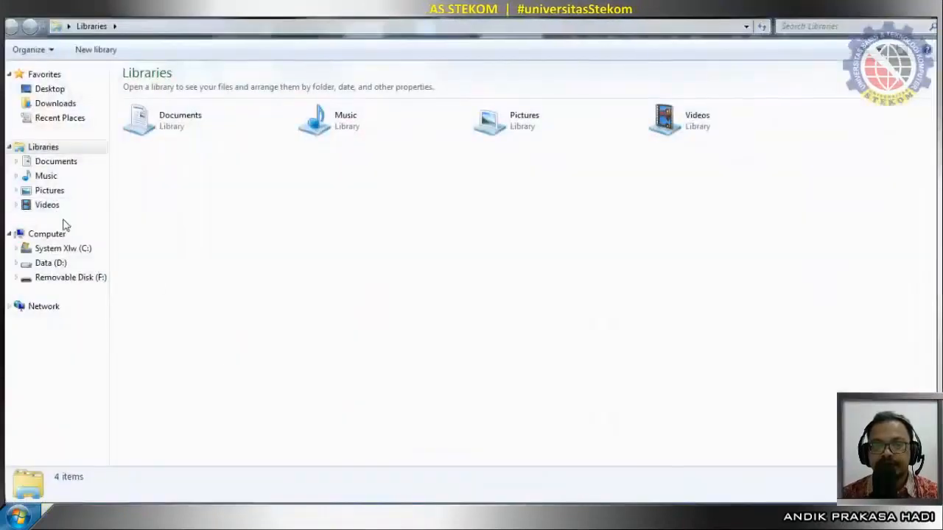
# Open the exported BassSample MP3 from the Documents library, dismiss the player's update notice, listen to the track, and close the player.
pyautogui.click(56, 161)
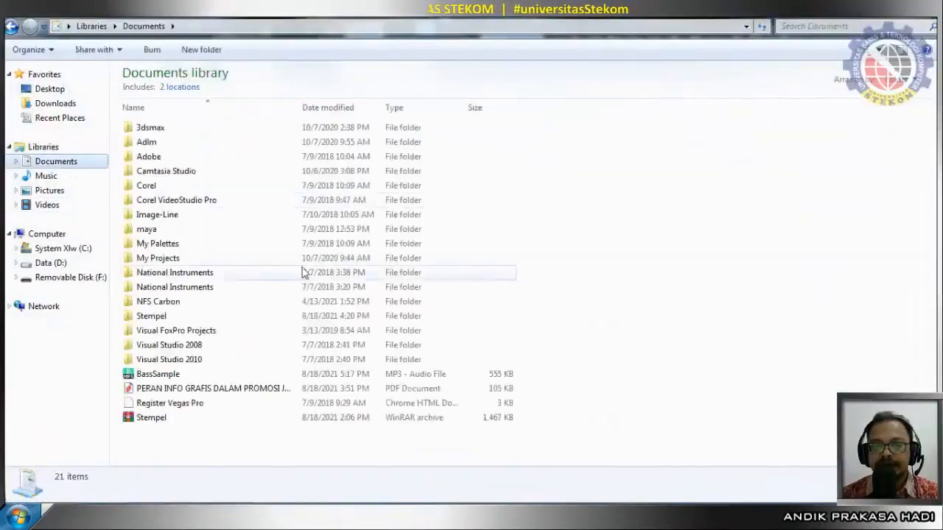
pyautogui.click(168, 378)
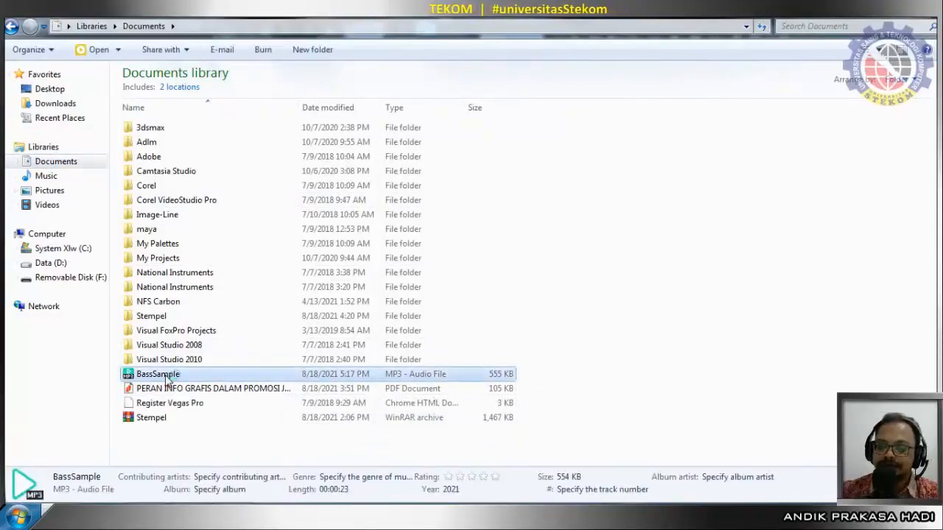
pyautogui.doubleClick(168, 378)
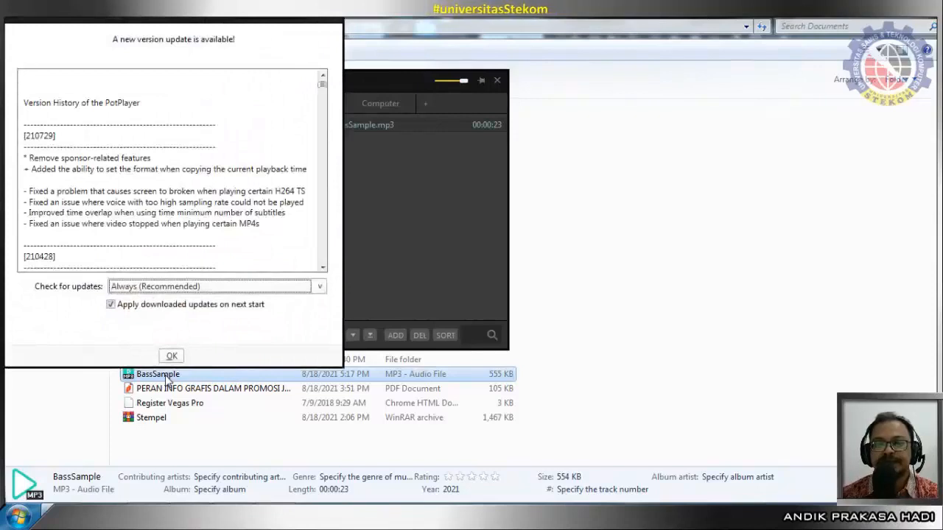
pyautogui.click(332, 19)
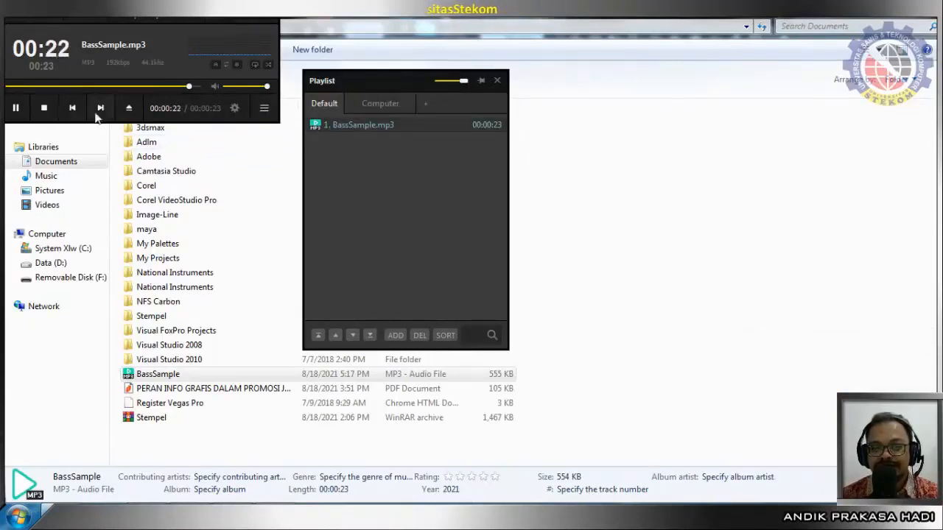
pyautogui.click(15, 107)
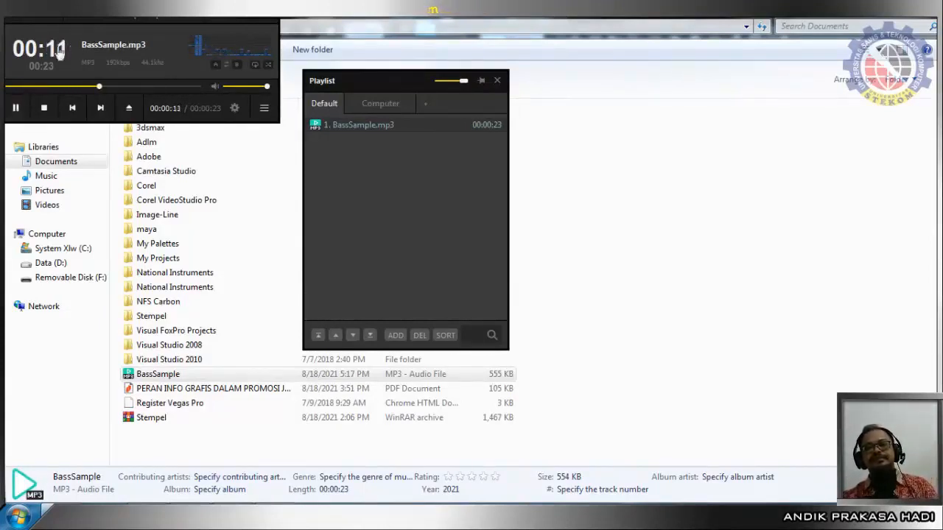
pyautogui.click(272, 23)
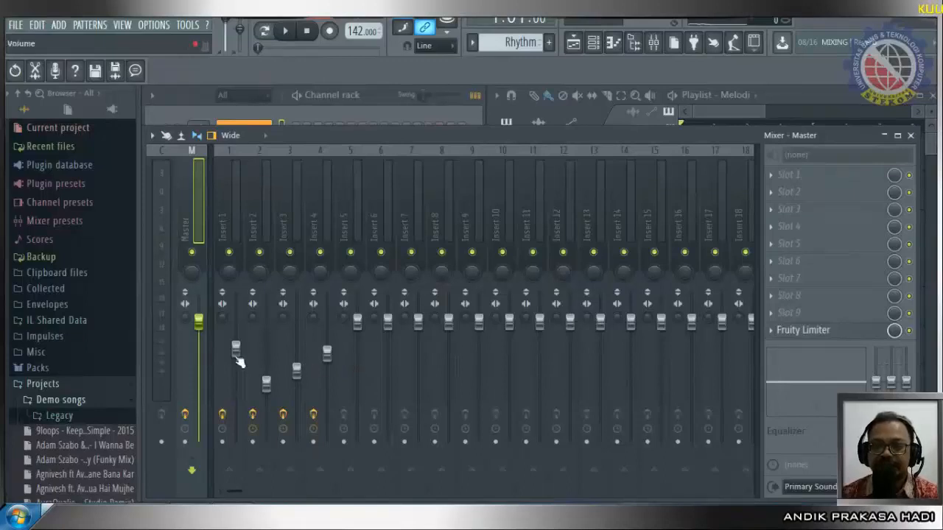
# Save the project and switch off the Fruity Limiter effect on Insert 1.
pyautogui.moveTo(269, 391)
pyautogui.mouseDown()
pyautogui.moveTo(263, 340)
pyautogui.moveTo(268, 384)
pyautogui.mouseUp()
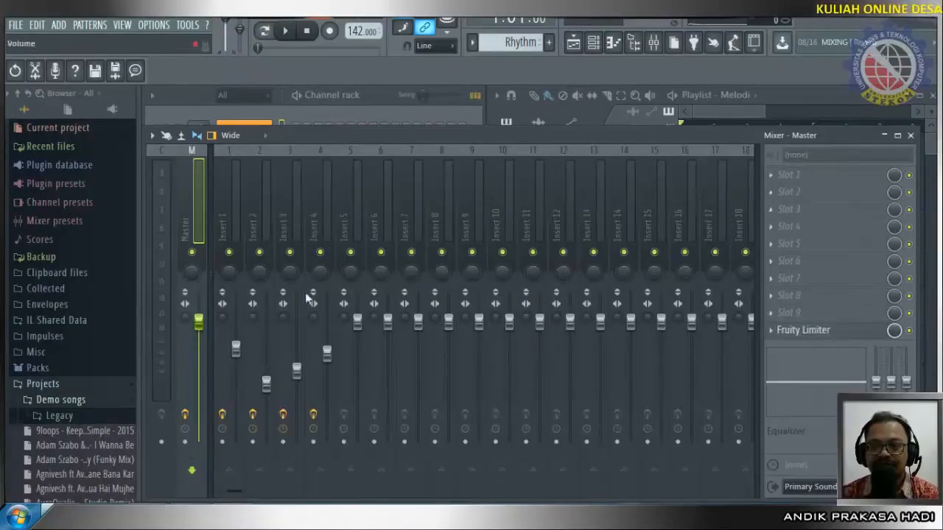
pyautogui.click(230, 231)
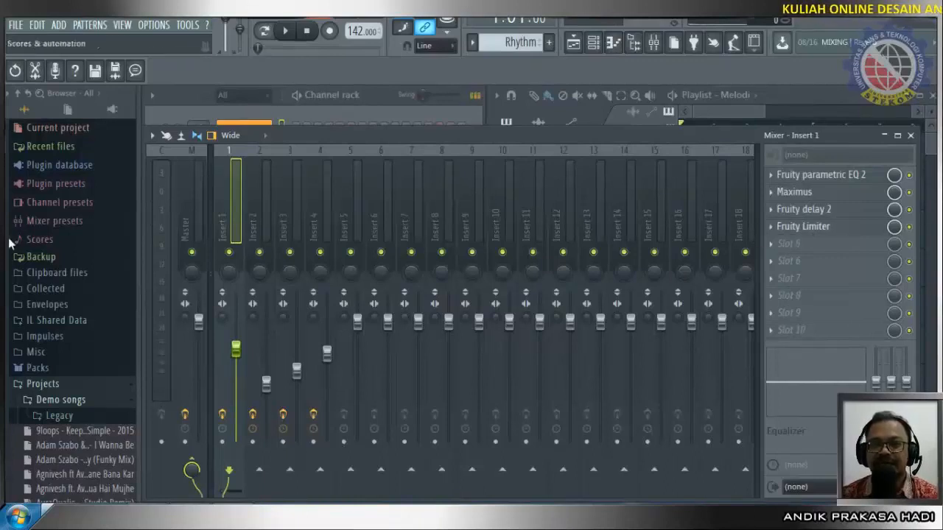
pyautogui.click(771, 230)
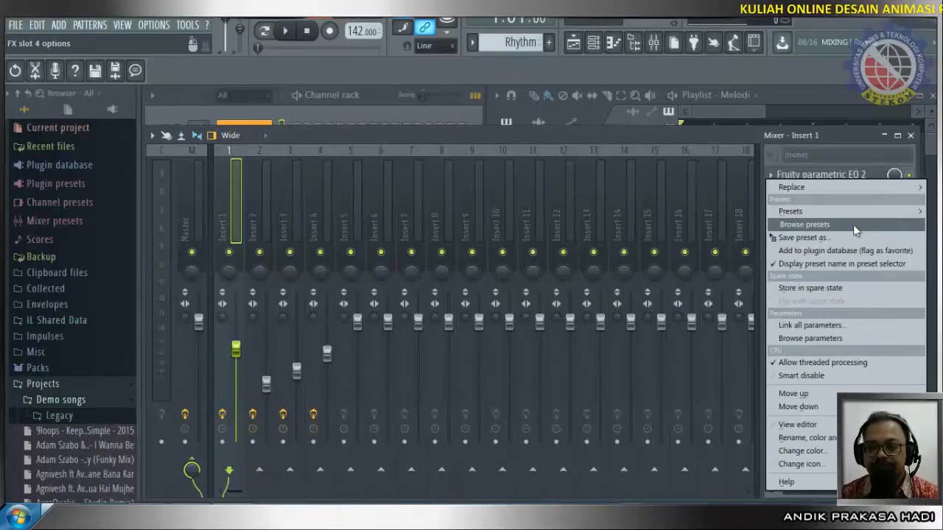
pyautogui.click(846, 156)
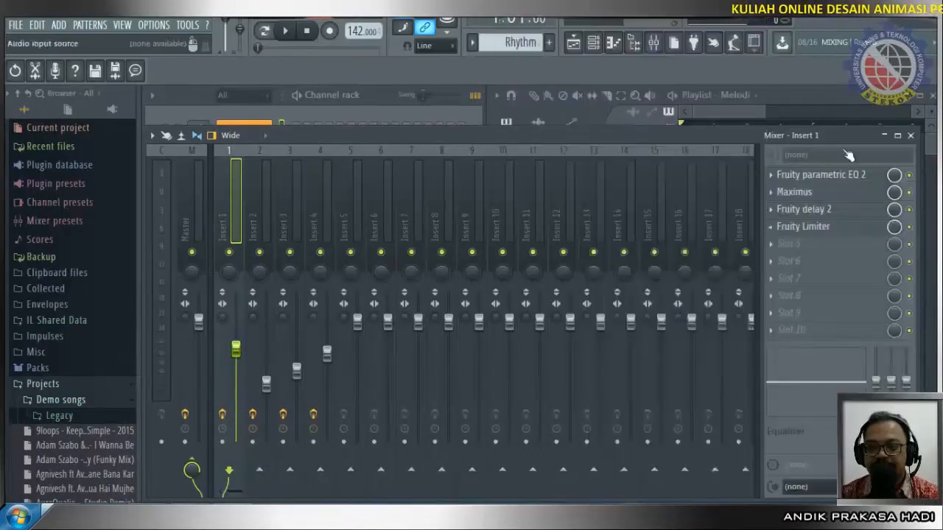
pyautogui.hotkey('ctrl', 's')
pyautogui.click(909, 228)
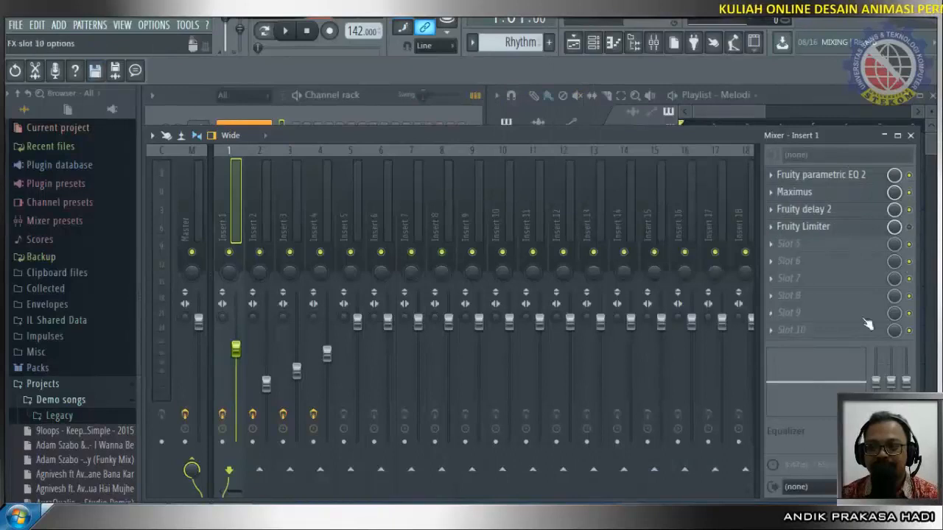
# Switch off the Fruity Limiter effect on Inserts 2, 3 and 4.
pyautogui.click(261, 216)
pyautogui.click(909, 227)
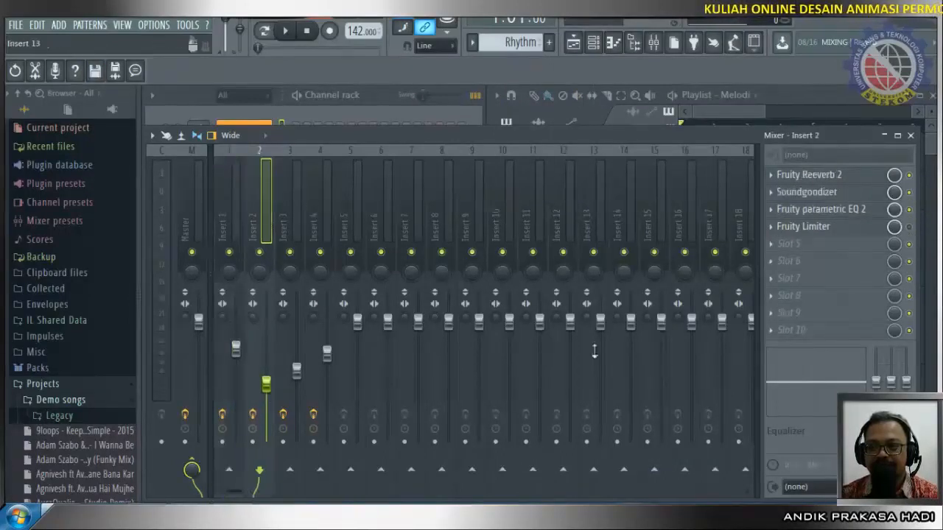
pyautogui.click(298, 223)
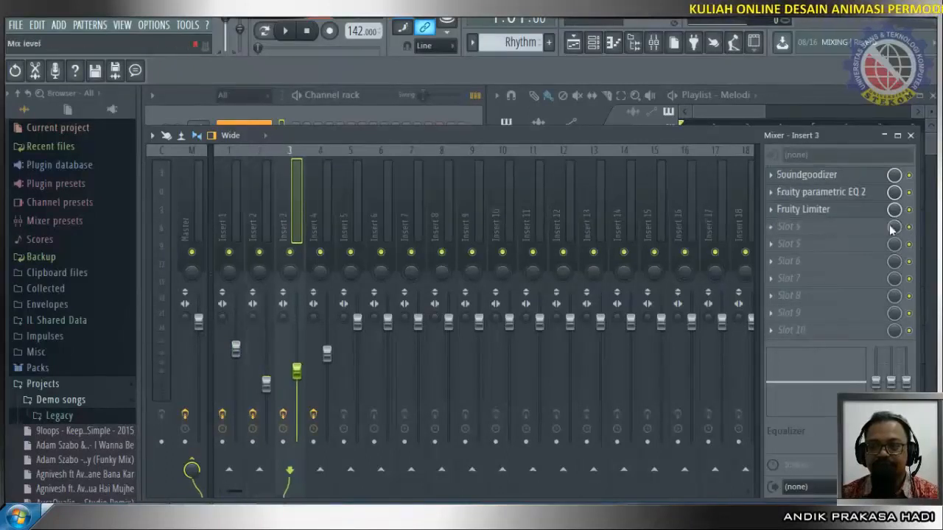
pyautogui.click(909, 209)
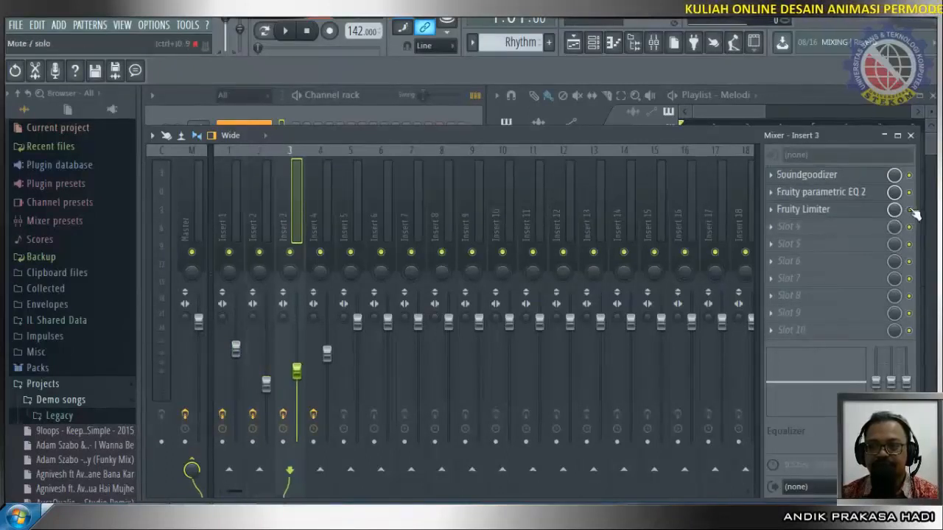
pyautogui.click(326, 221)
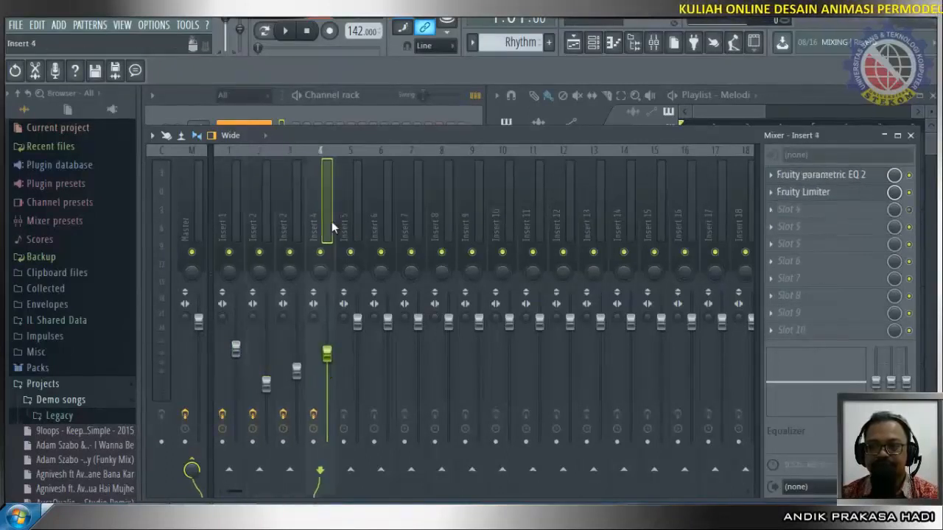
pyautogui.click(909, 192)
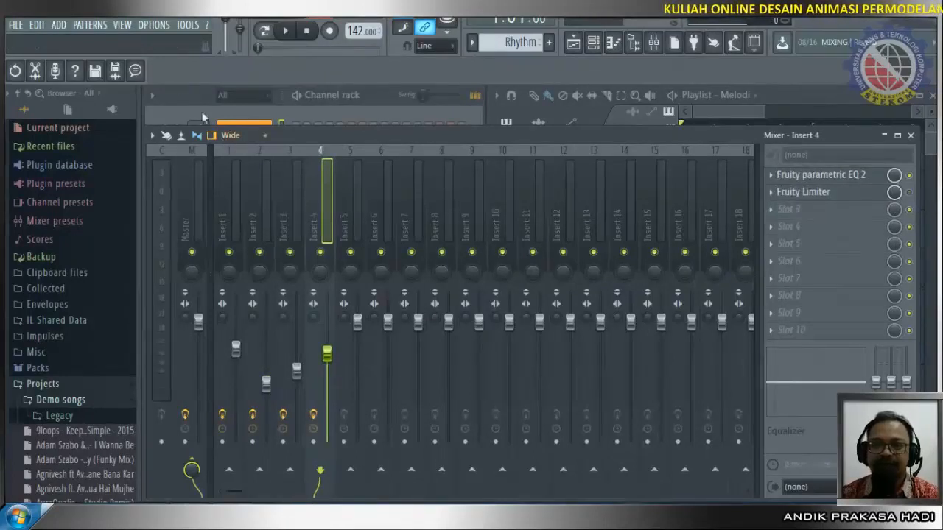
# Play the song without the insert limiters, inspect the Master track's Fruity Limiter during playback, close it, and stop the song.
pyautogui.click(287, 31)
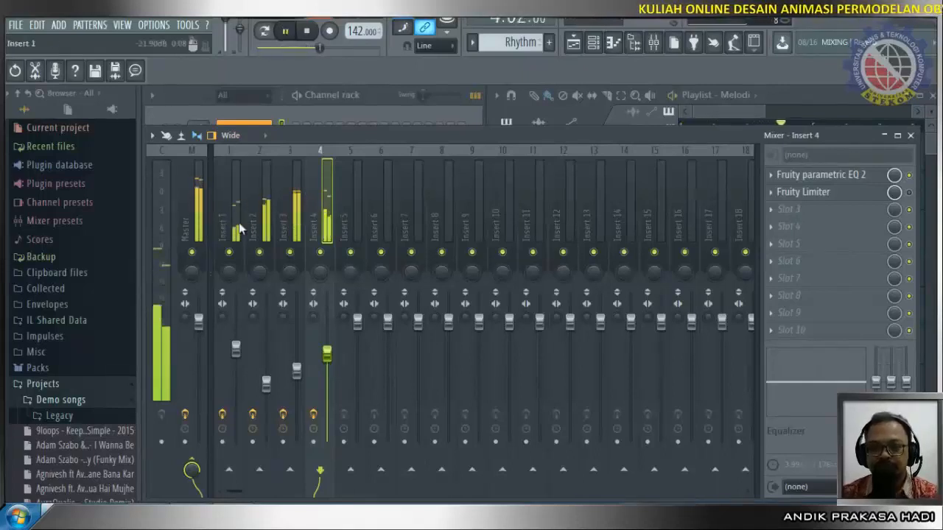
pyautogui.click(197, 177)
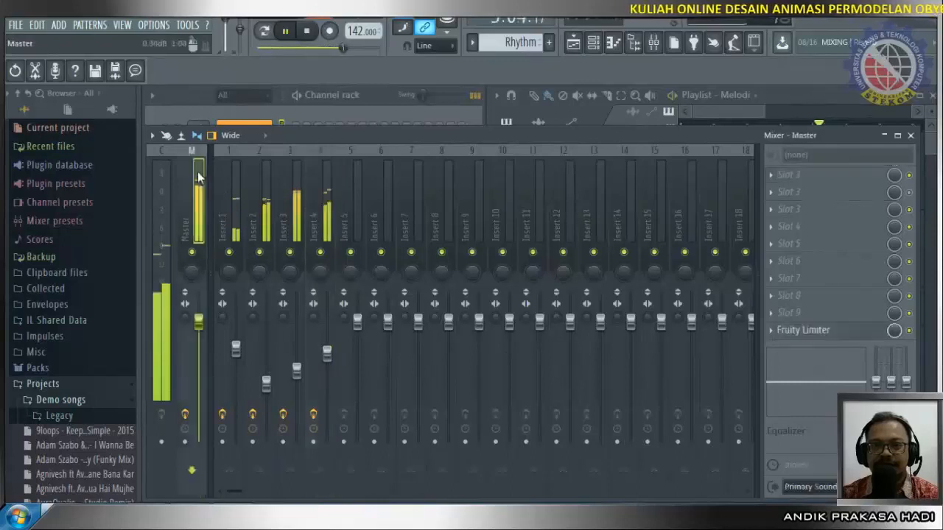
pyautogui.click(804, 333)
pyautogui.click(799, 334)
pyautogui.click(794, 334)
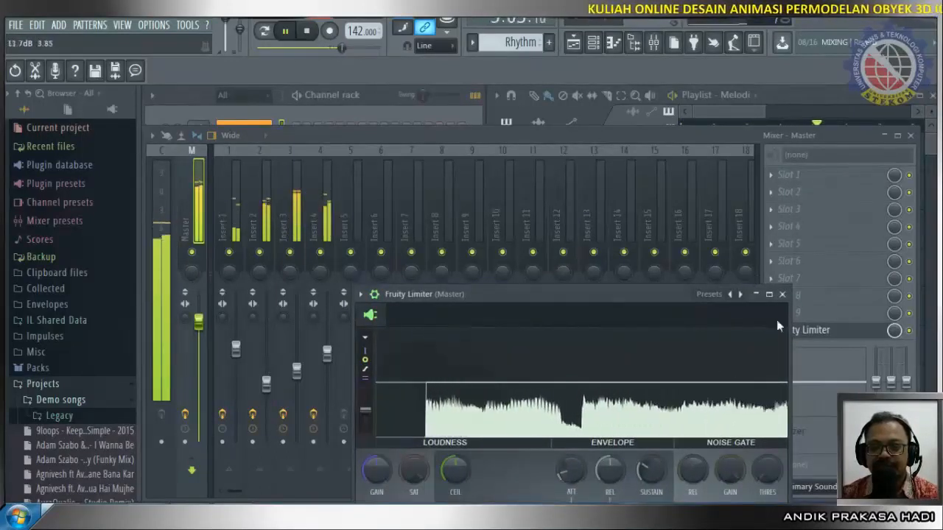
pyautogui.click(782, 294)
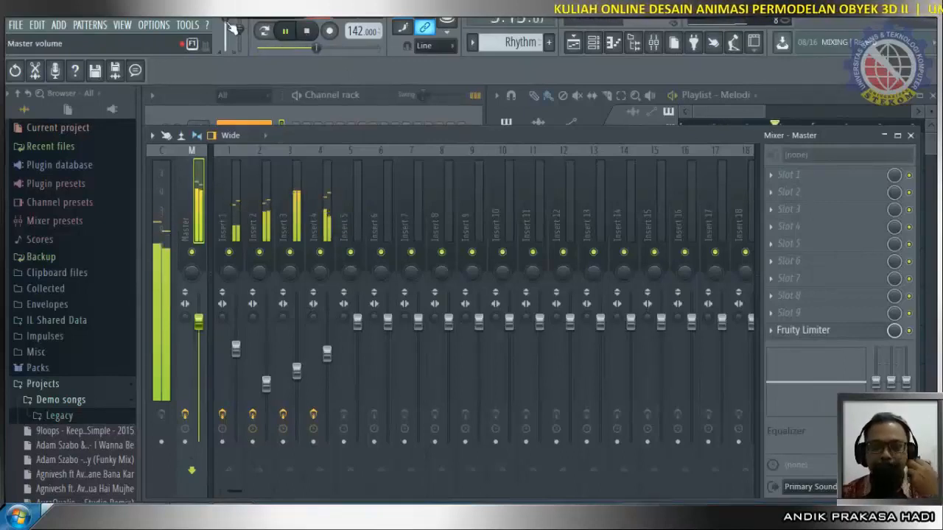
pyautogui.click(307, 30)
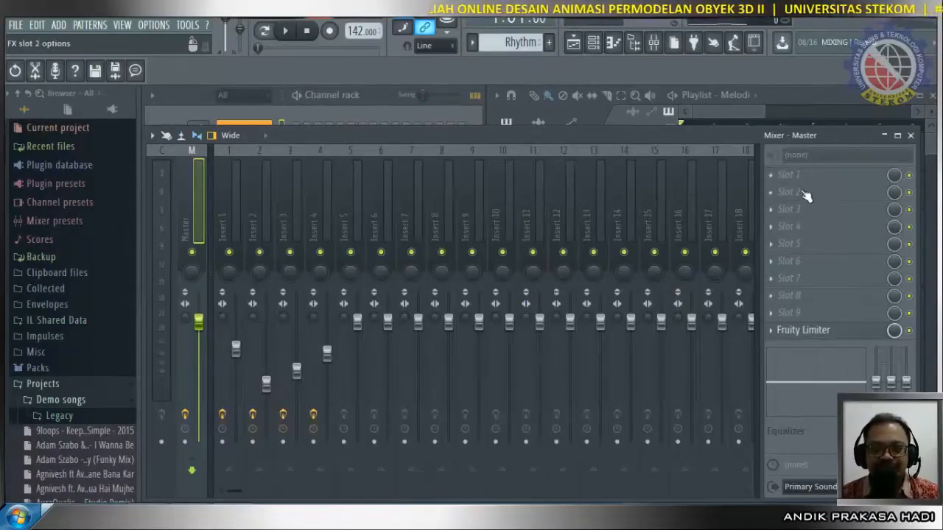
# Close the mixer, switch to OBS Studio, and activate the IntroOutro scene.
pyautogui.click(910, 135)
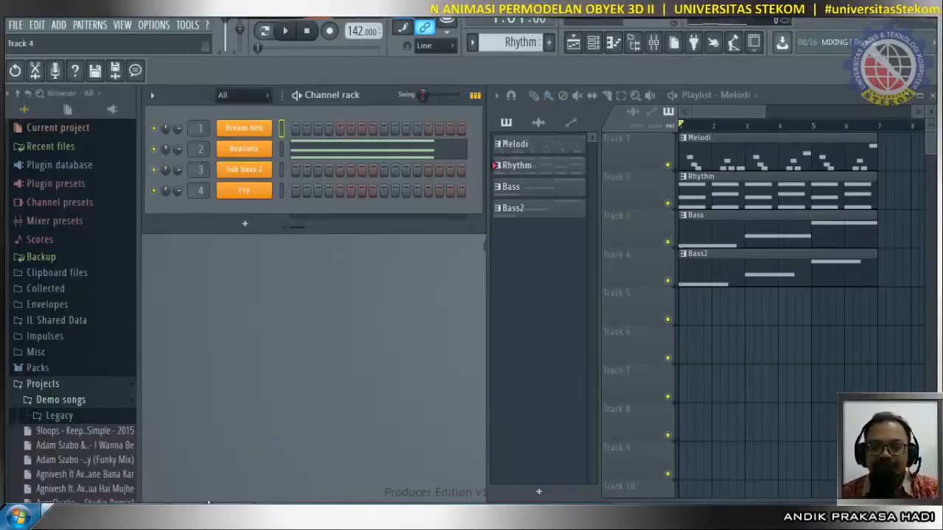
pyautogui.moveTo(197, 517)
pyautogui.click(197, 442)
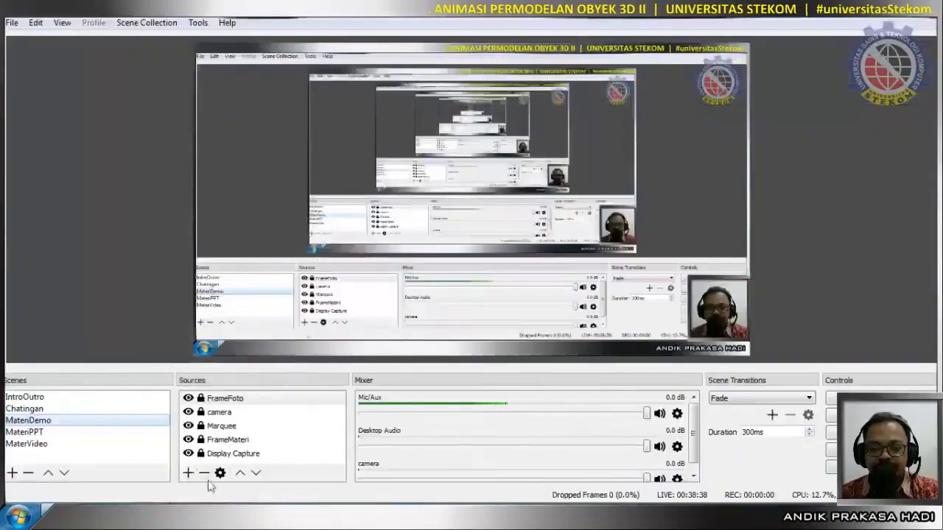
pyautogui.click(33, 398)
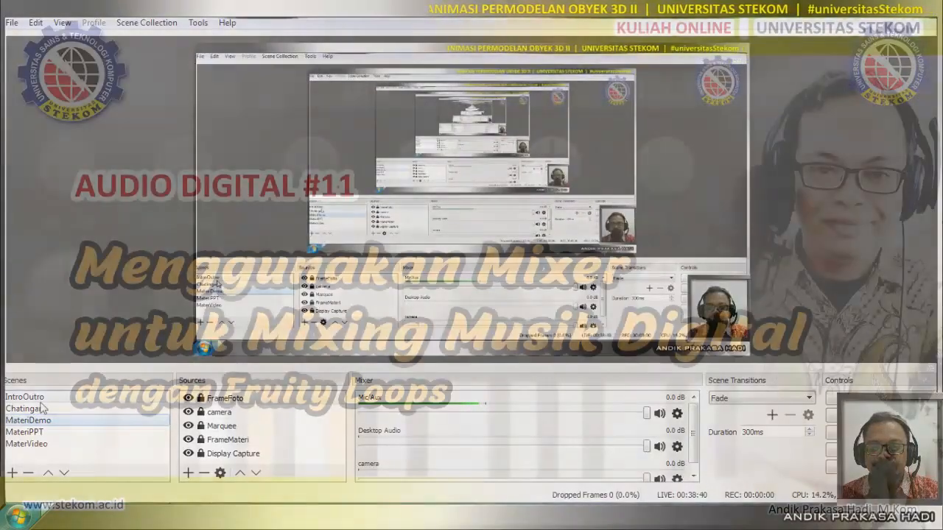